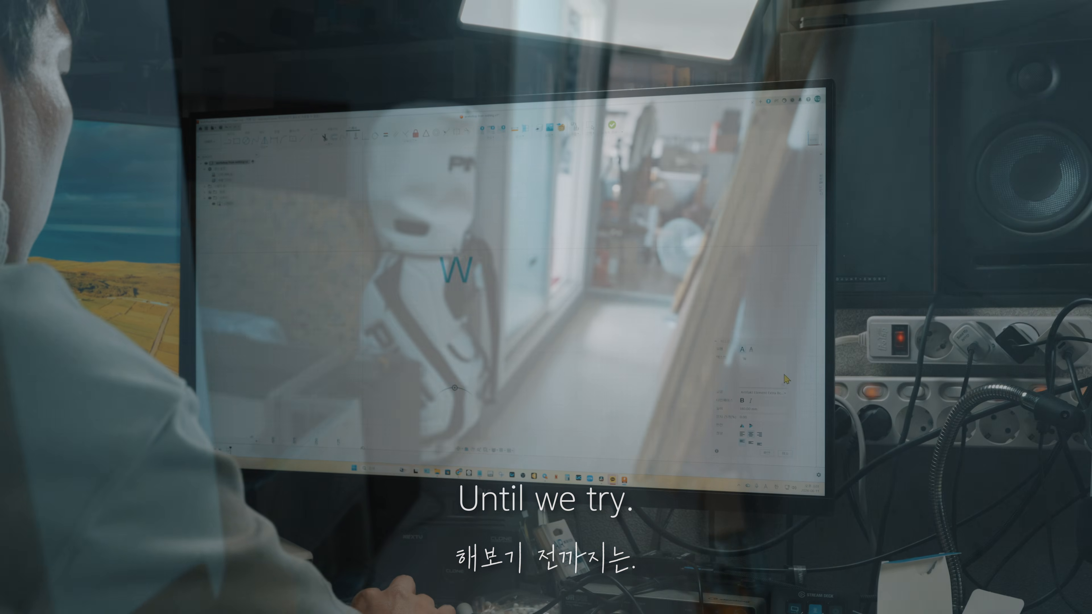
pyautogui.write('from N')
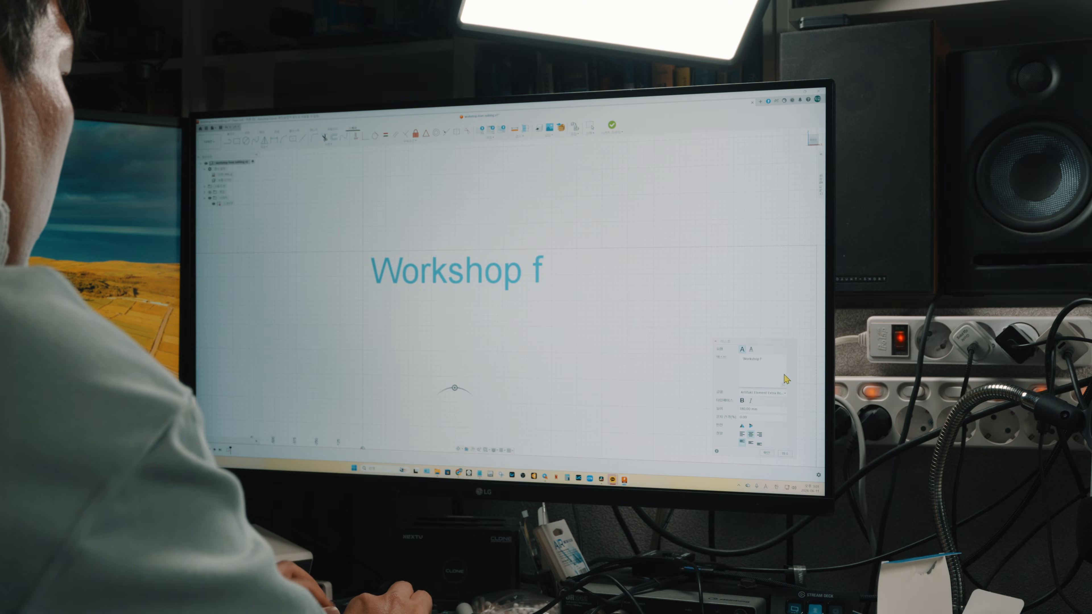
pyautogui.write('othing')
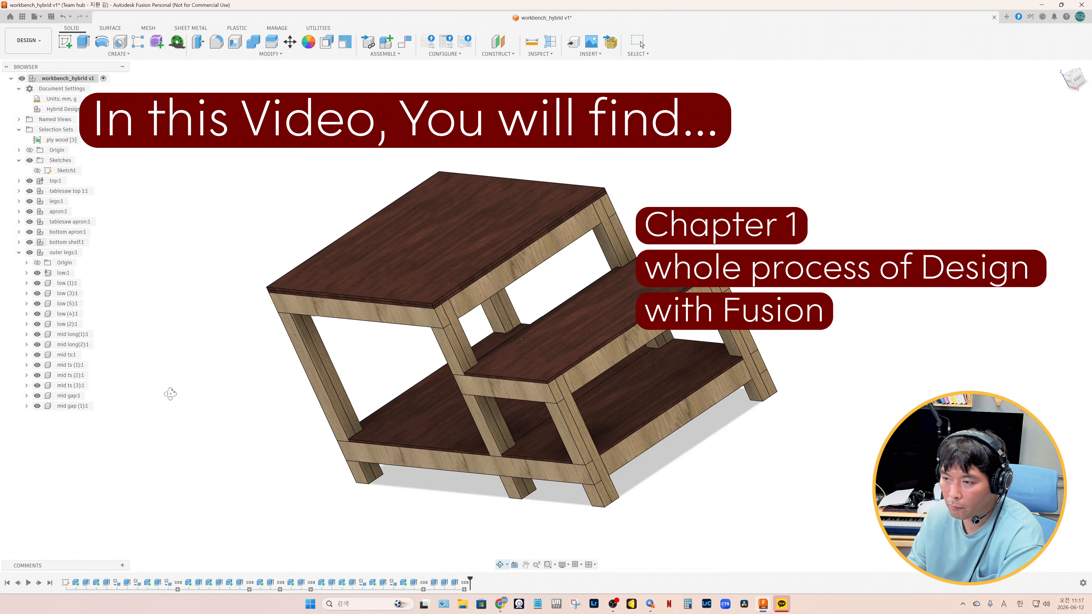
pyautogui.keyDown('shift'); pyautogui.moveTo(170, 390); pyautogui.dragTo(216, 386, button='middle'); pyautogui.keyUp('shift')
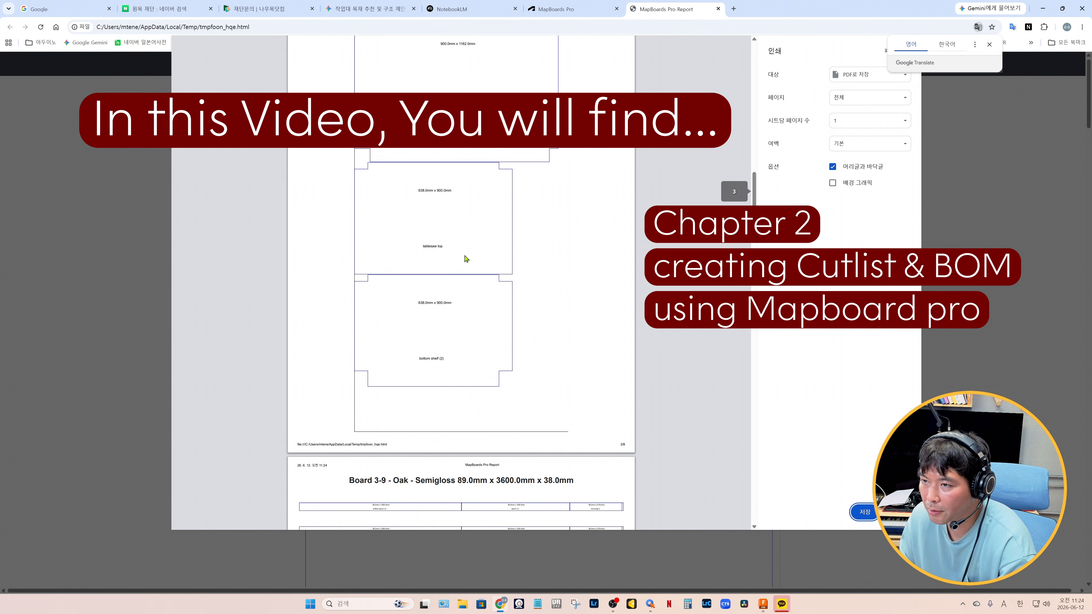
pyautogui.scroll(-20, 429, 228)
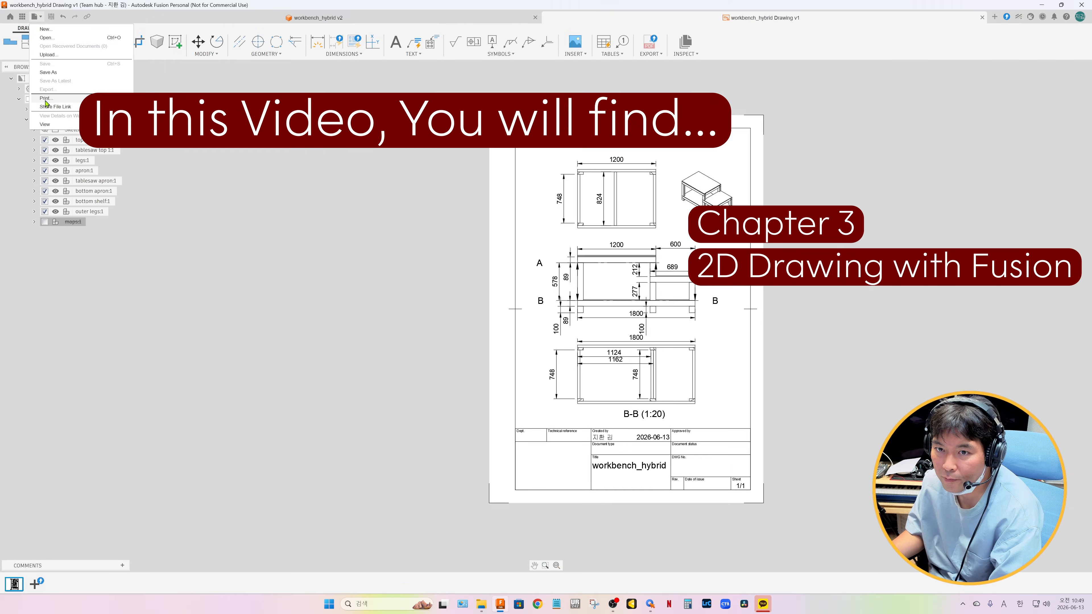
pyautogui.click(46, 99)
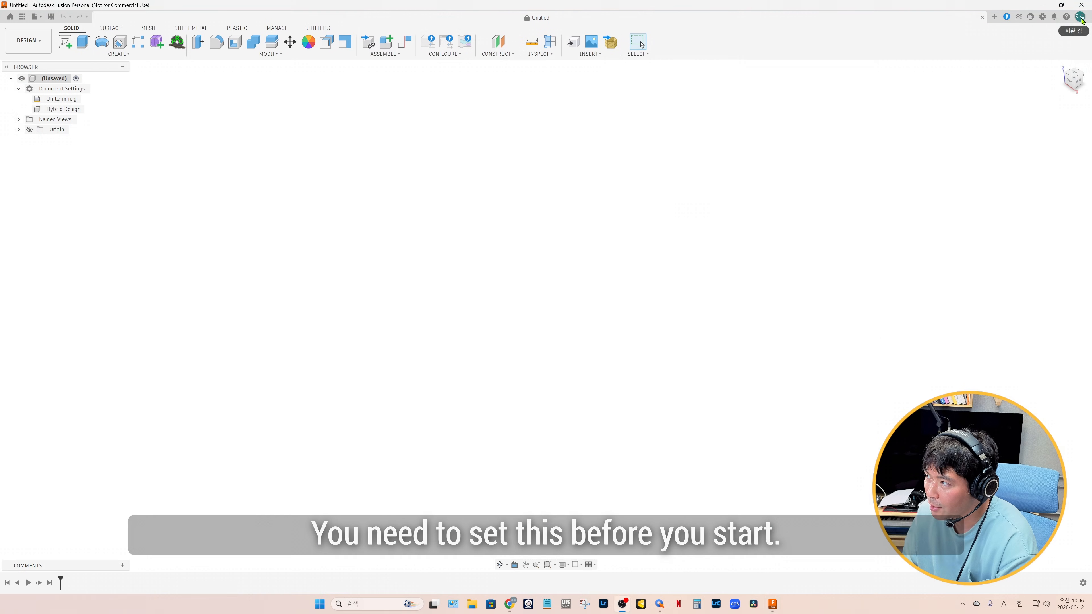
# Set the default design type to Hybrid Design in the general preferences
pyautogui.click(1080, 19)
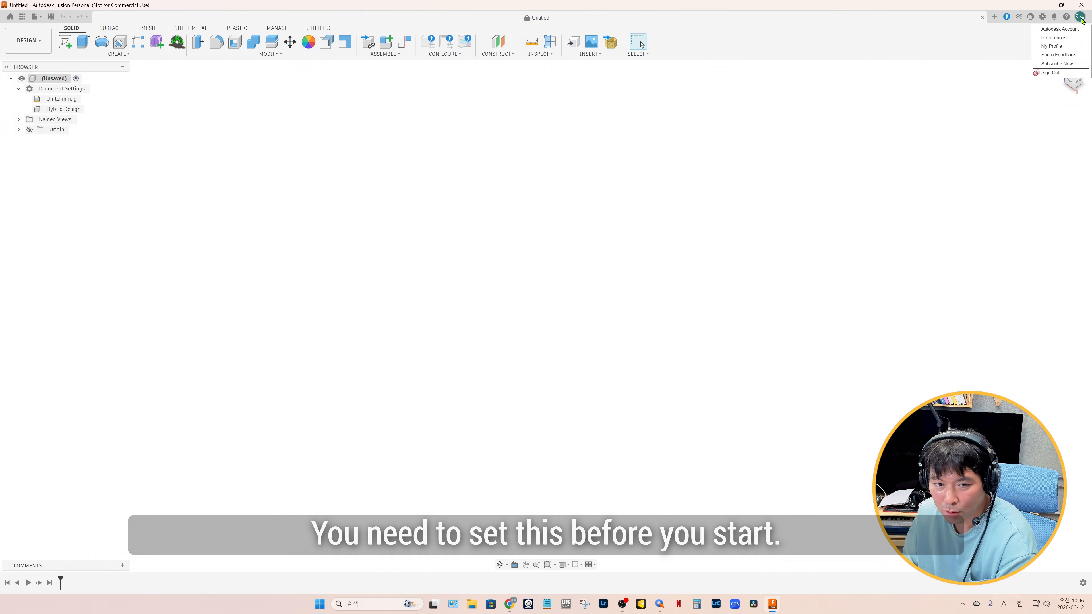
pyautogui.click(1062, 39)
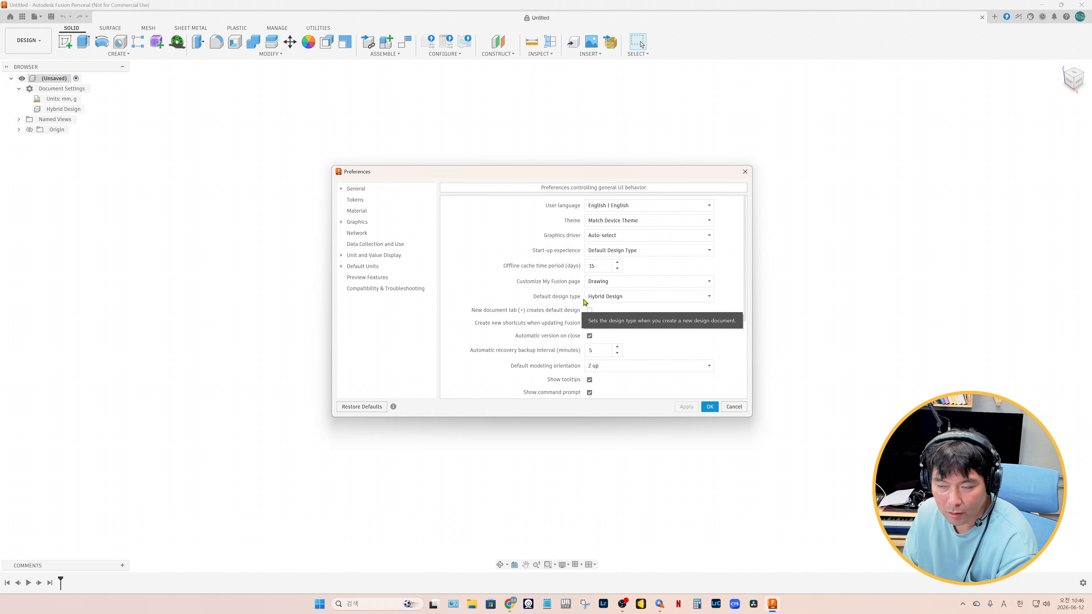
pyautogui.click(620, 299)
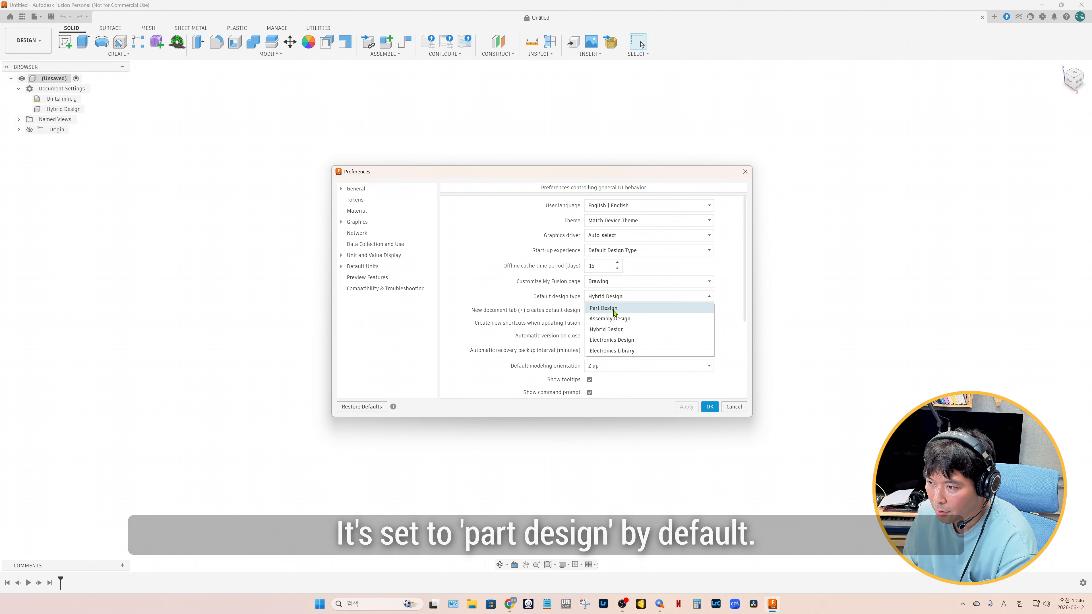
pyautogui.click(641, 308)
pyautogui.click(614, 301)
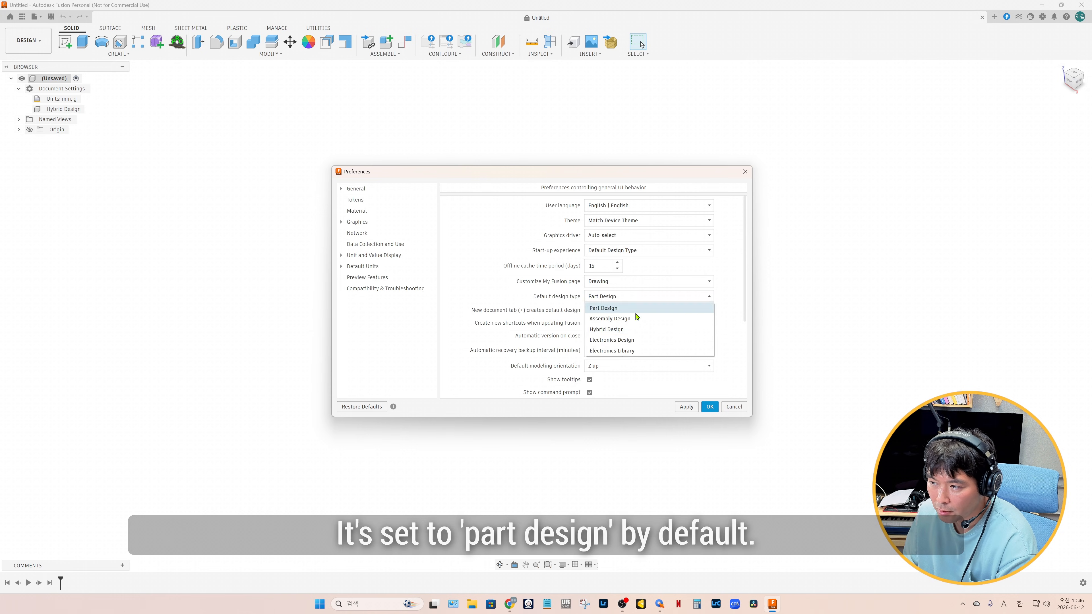
pyautogui.click(623, 328)
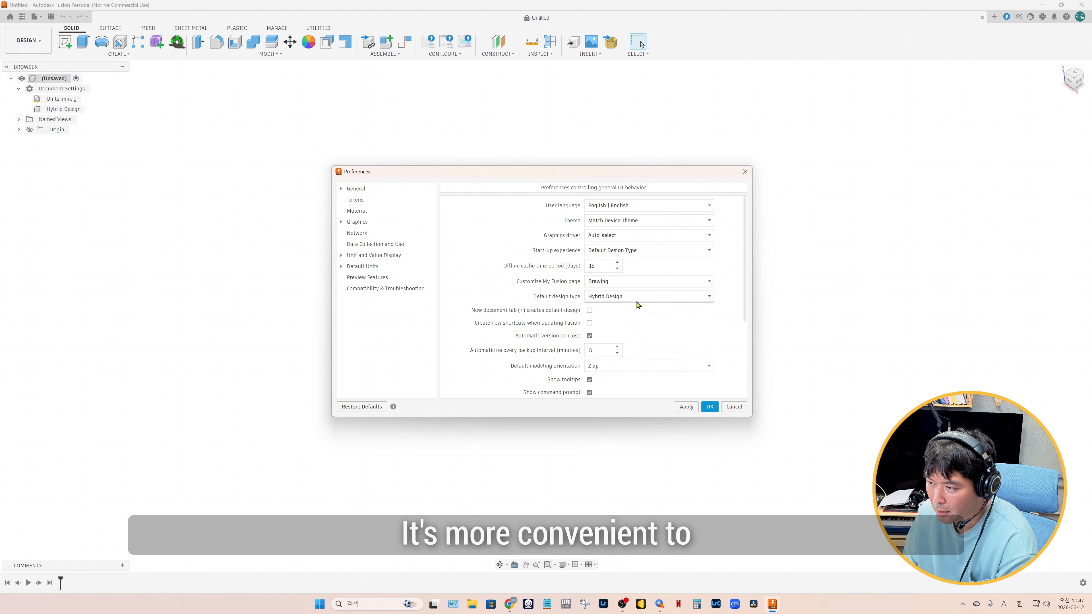
pyautogui.click(731, 409)
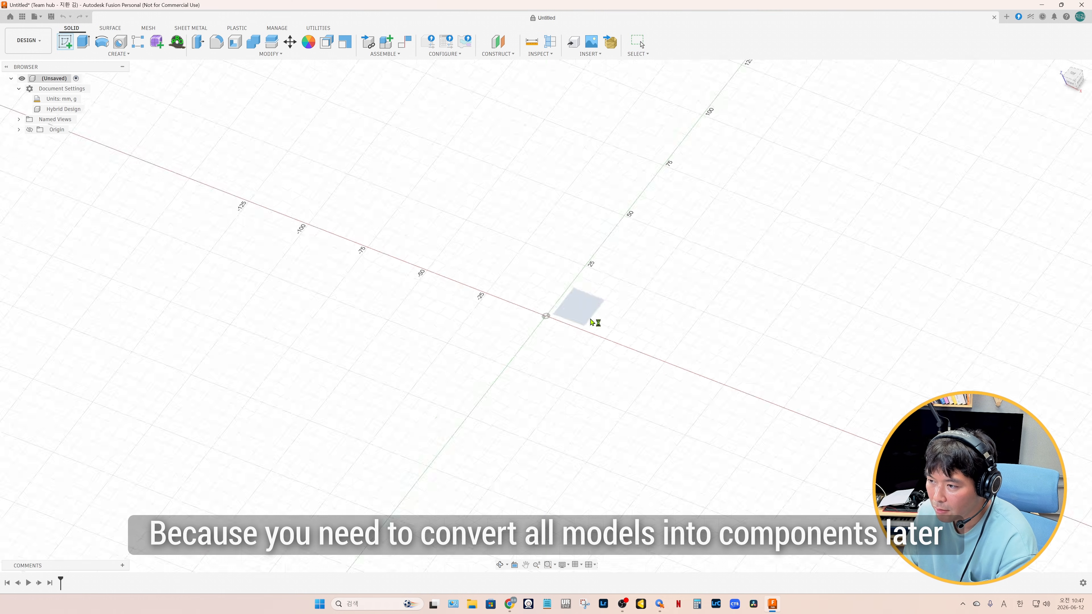
# Start a sketch on the horizontal origin plane and draw two 900 mm high rectangles from the origin, 1800 mm and 1200 mm wide
pyautogui.click(591, 322)
pyautogui.press('r')
pyautogui.click(339, 371)
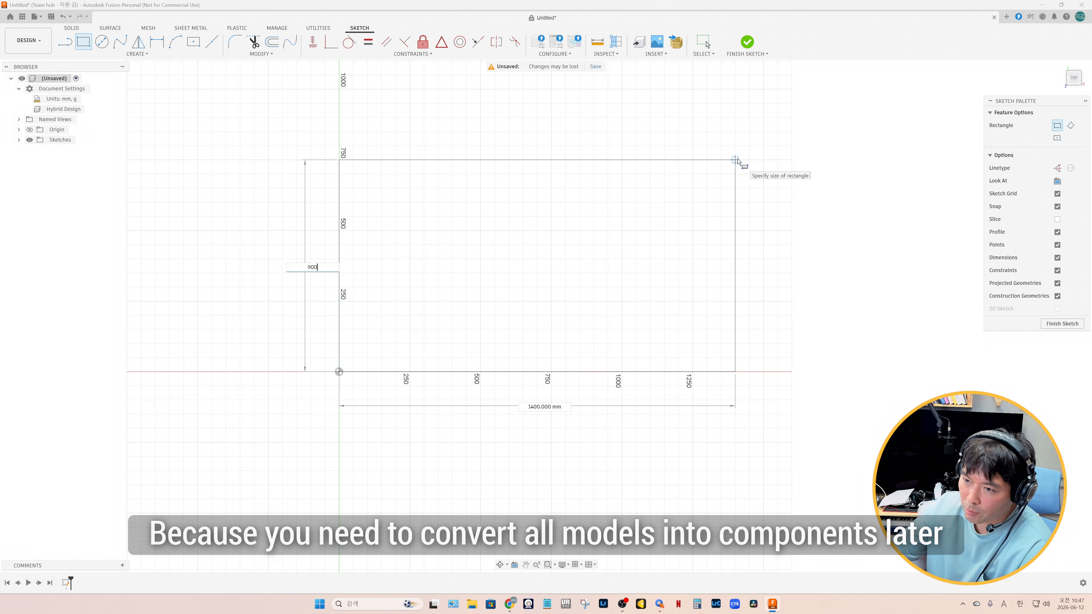
pyautogui.press('Tab')
pyautogui.write('1800')
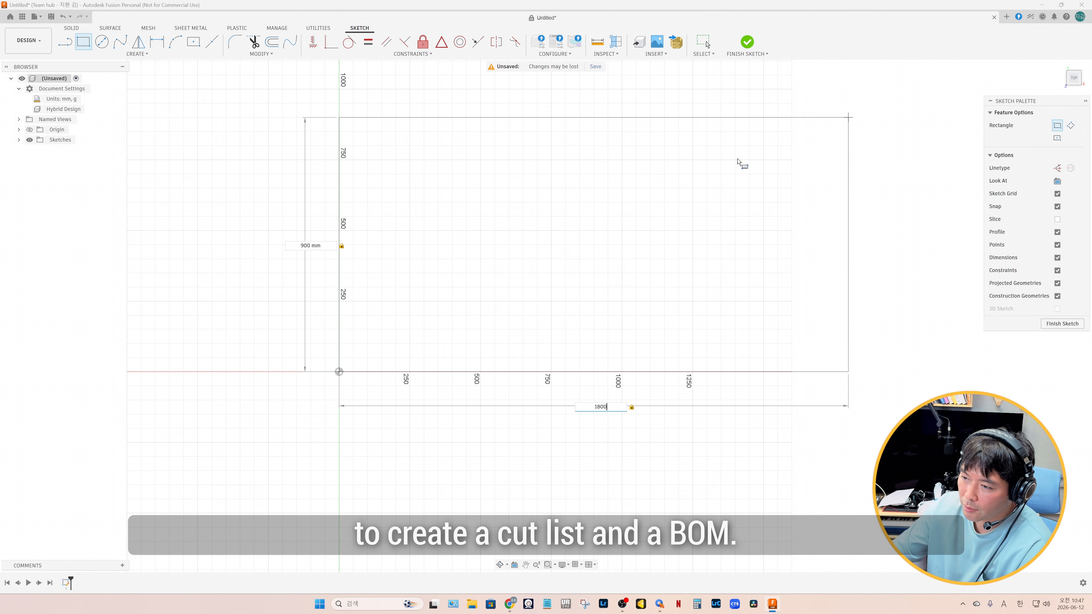
pyautogui.press('Return')
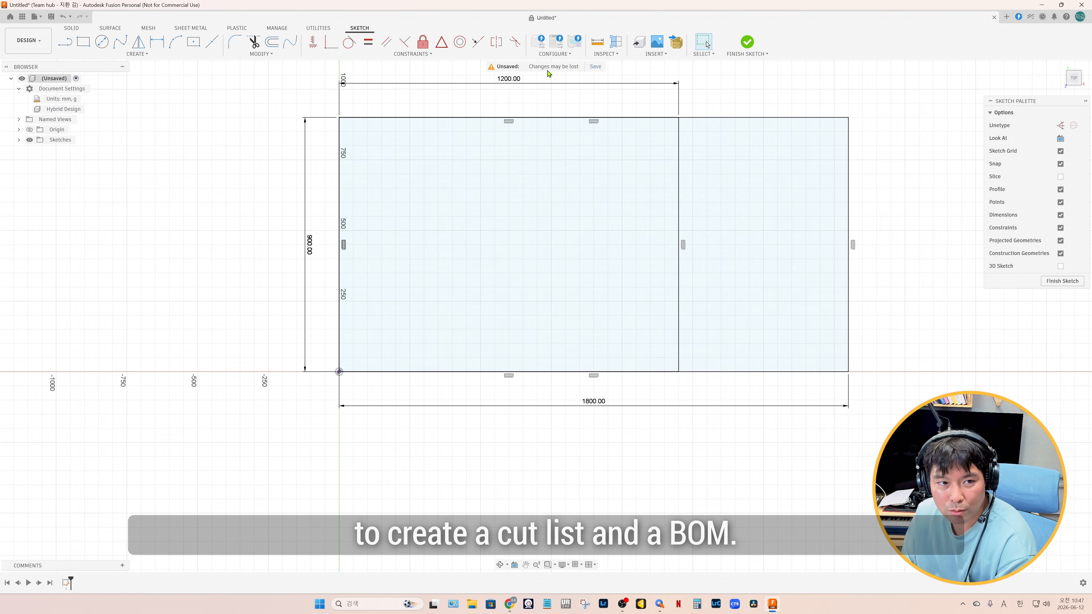
# Save the design as workbench_hybrid in the workshop from nothing project
pyautogui.click(593, 69)
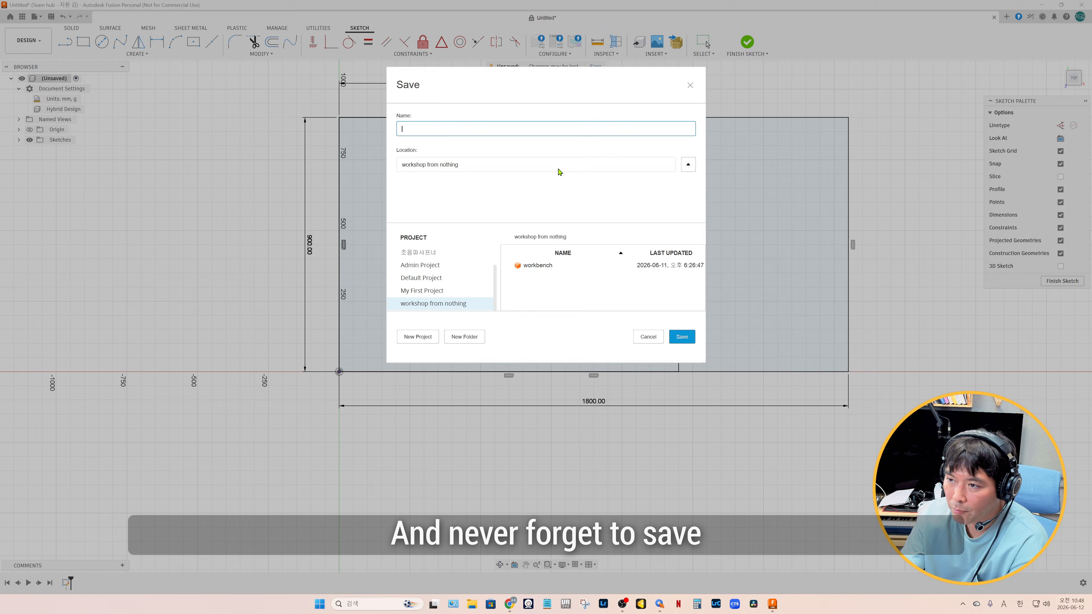
pyautogui.write('workbench')
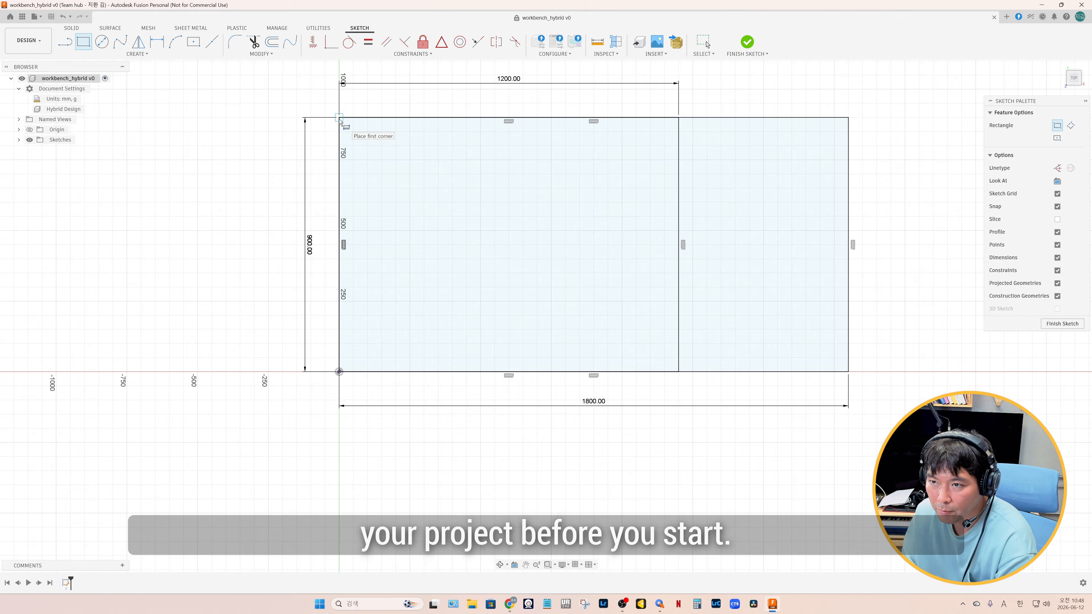
# Draw two adjacent 38 × 1800 mm rectangles along the inside of the outer rectangle's upper edge
pyautogui.click(339, 117)
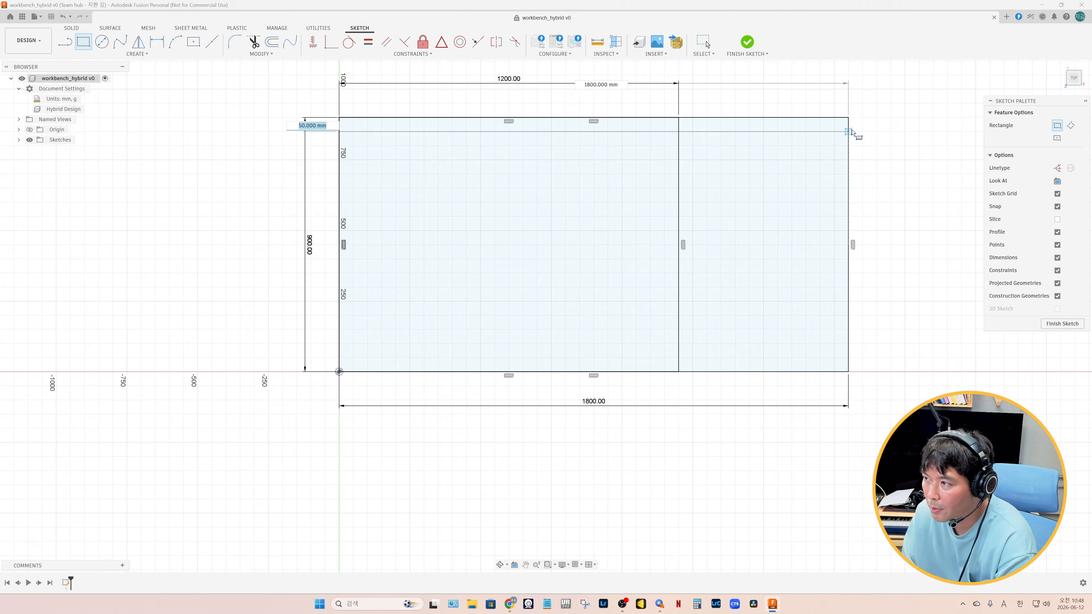
pyautogui.write('38')
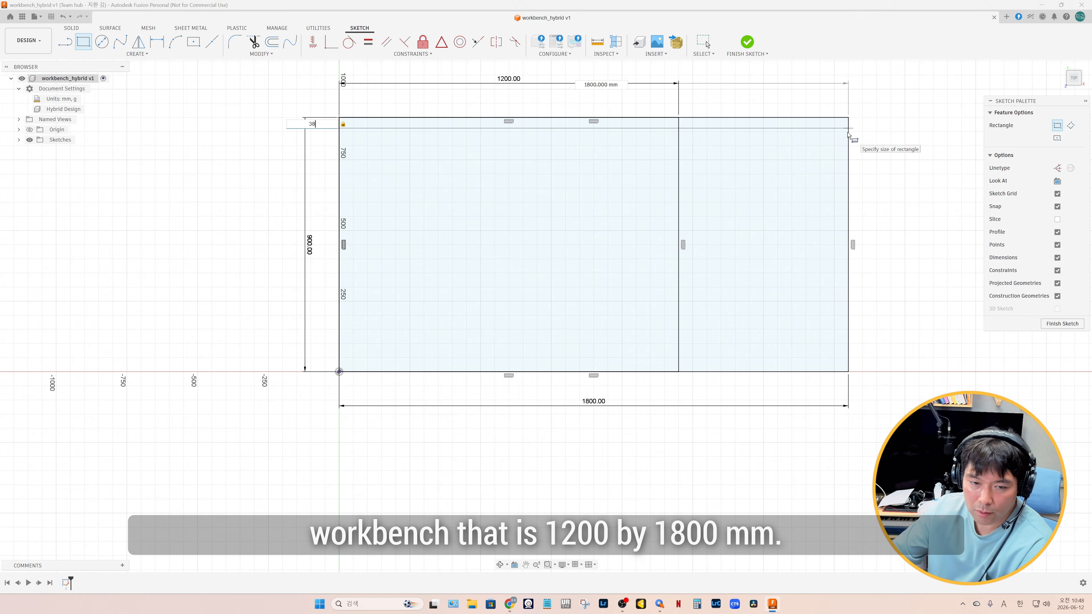
pyautogui.press('Tab')
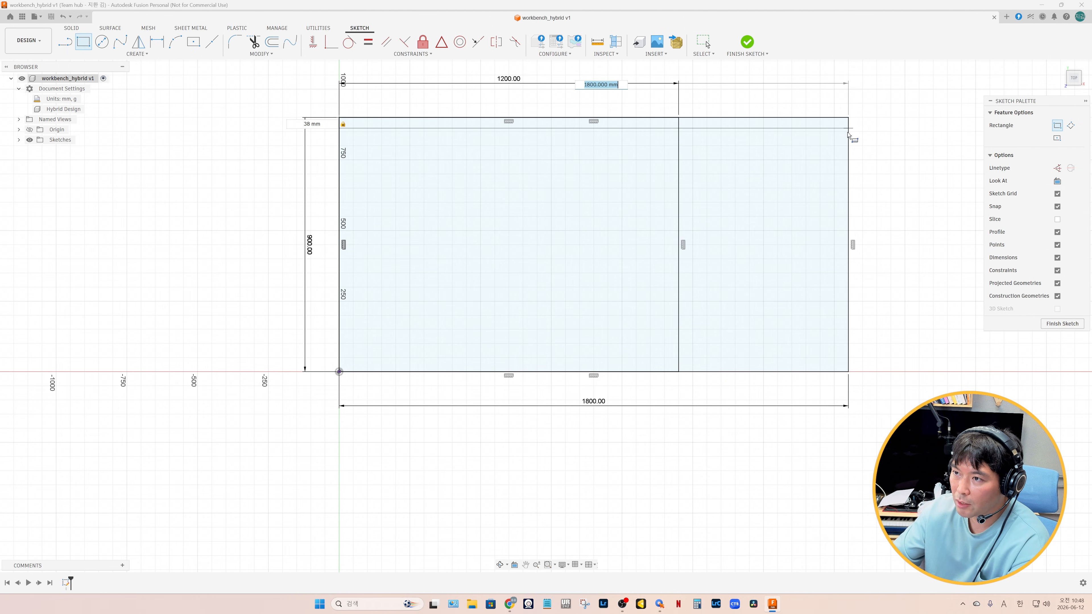
pyautogui.press('Return')
# Draw 76 × 89 mm rectangles at the outline's upper left corner and inside the upper end of the 1200 mm line
pyautogui.click(339, 118)
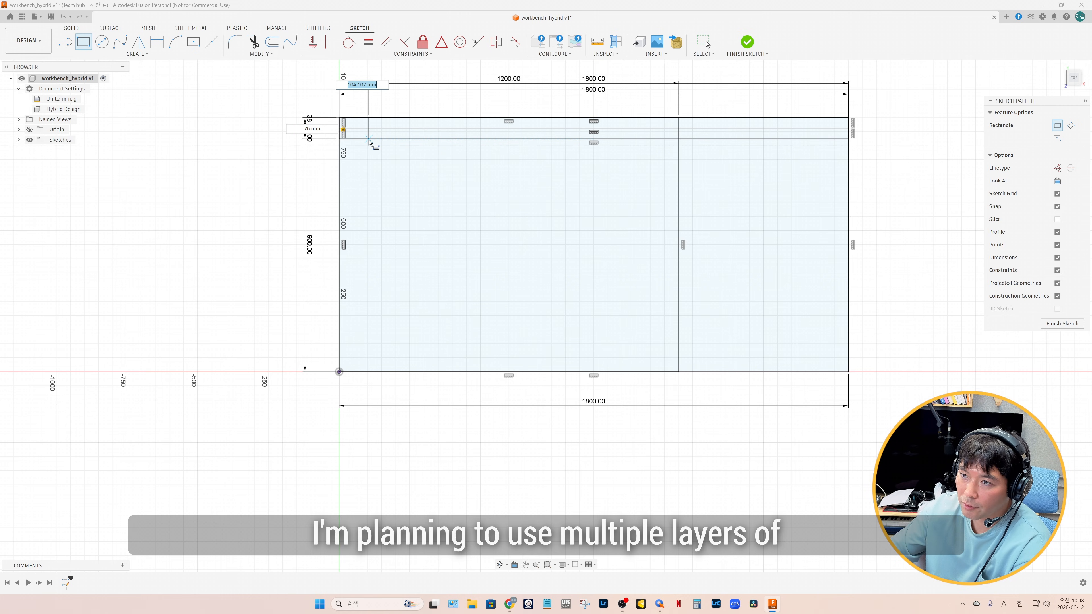
pyautogui.write('89')
pyautogui.press('Return')
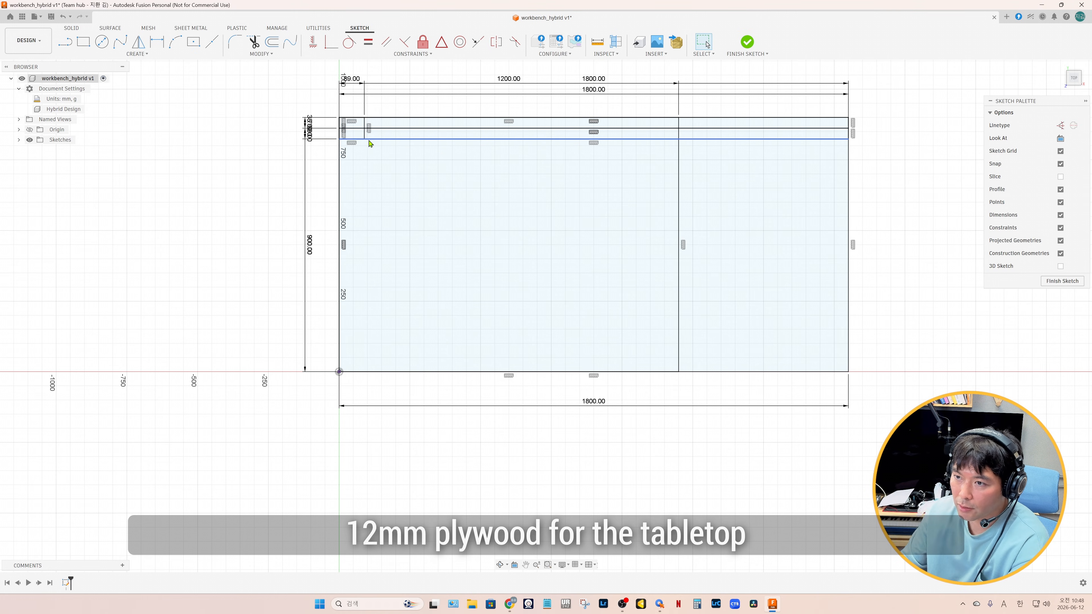
pyautogui.click(678, 117)
pyautogui.press('Tab')
# Draw a 76 × 89 mm rectangle inside the upper right corner of the 1800 mm outline
pyautogui.write('89')
pyautogui.press('Return')
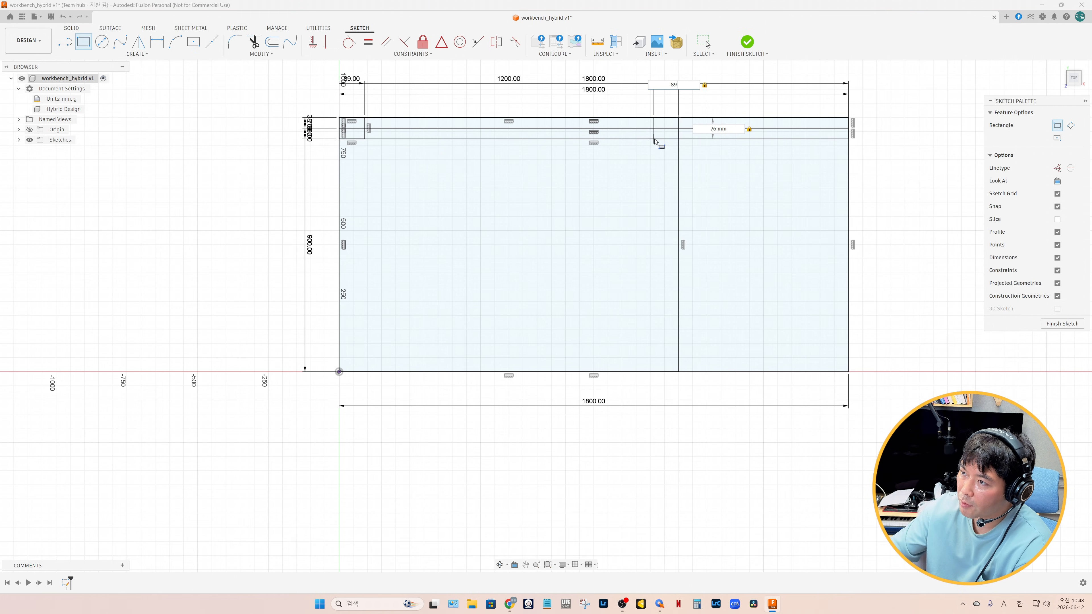
pyautogui.click(848, 117)
pyautogui.write('76')
pyautogui.press('Tab')
pyautogui.write('89')
pyautogui.press('Return')
# Draw a horizontal line between the midpoints of the outline's two short sides and convert it to a centerline
pyautogui.press('l')
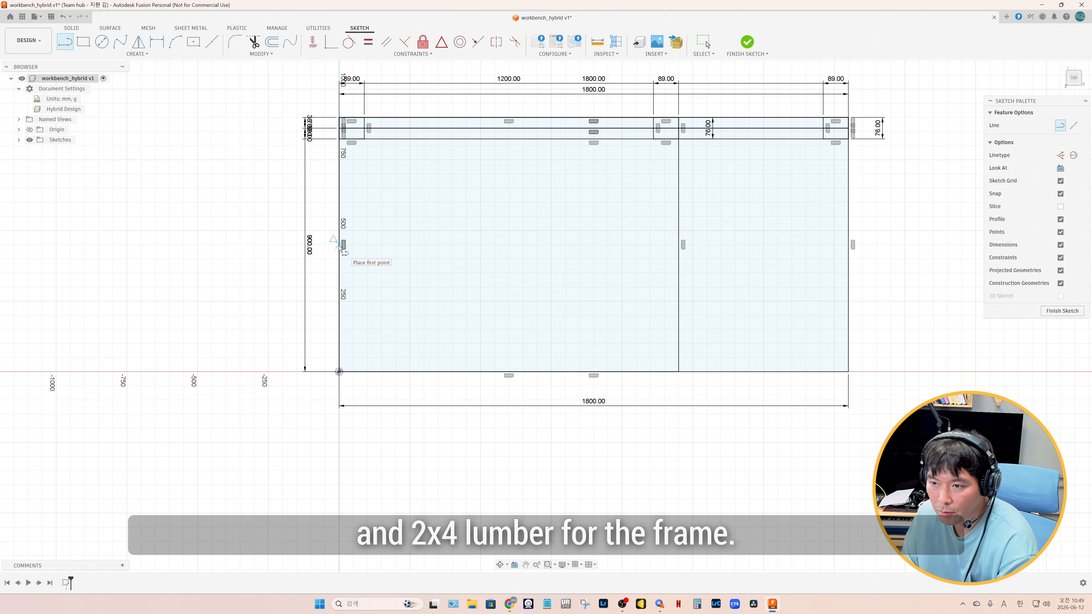
pyautogui.click(343, 244)
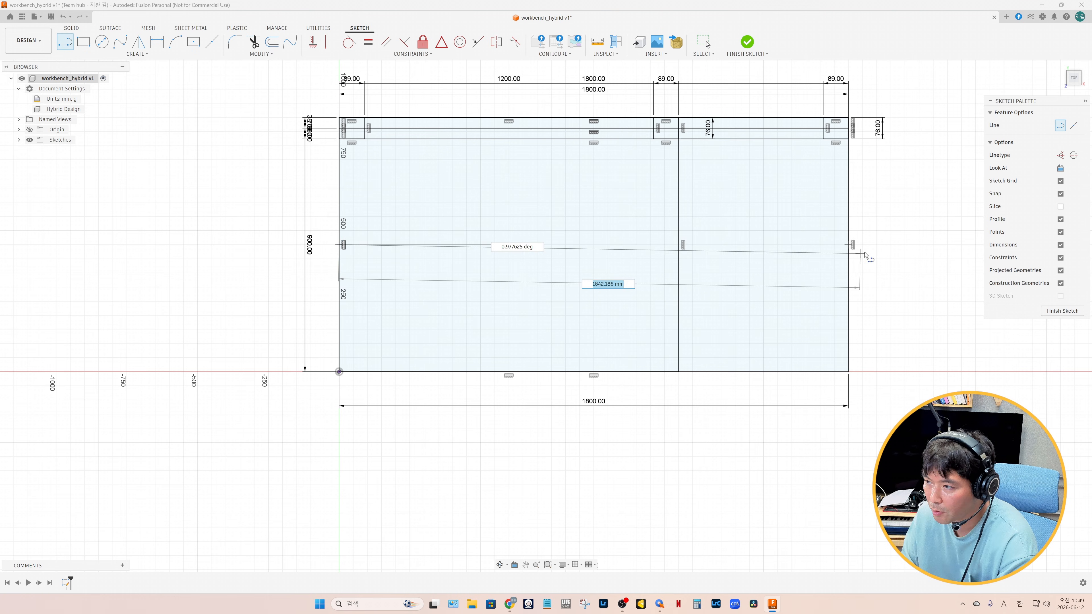
pyautogui.click(848, 245)
pyautogui.press('Escape')
pyautogui.click(806, 245)
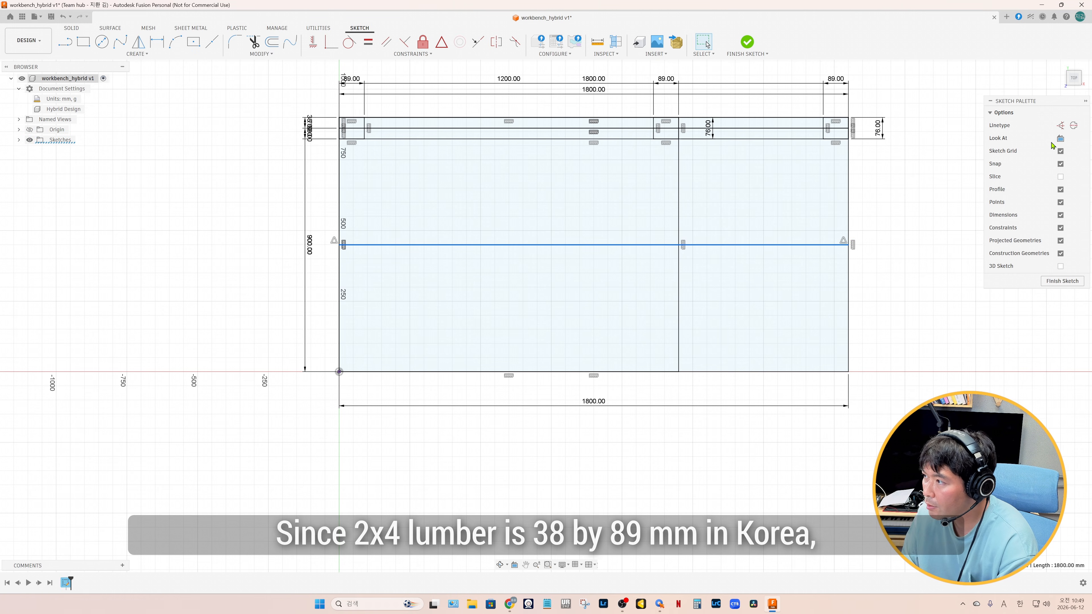
pyautogui.click(1074, 126)
# Mirror the upper strips and the corner rectangles about the horizontal centerline
pyautogui.moveTo(311, 103); pyautogui.dragTo(898, 149)
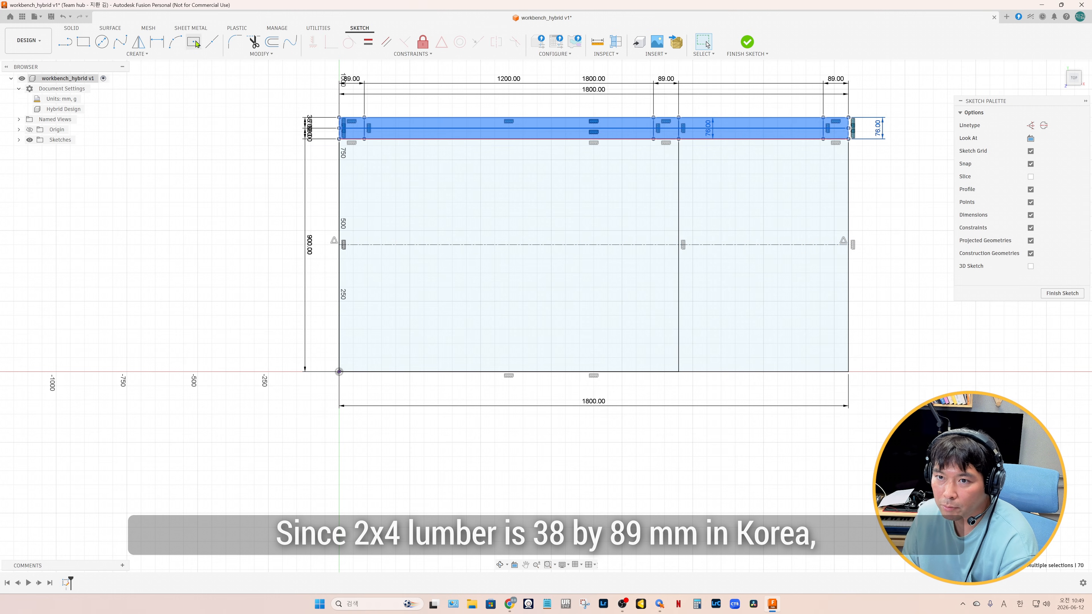
pyautogui.click(138, 42)
pyautogui.click(380, 244)
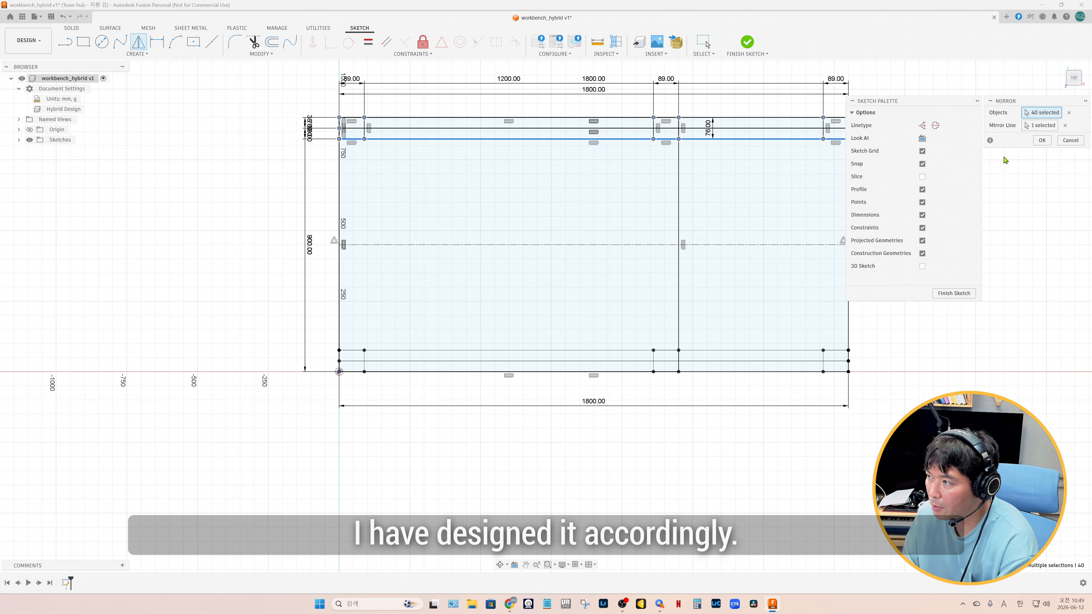
pyautogui.click(1039, 143)
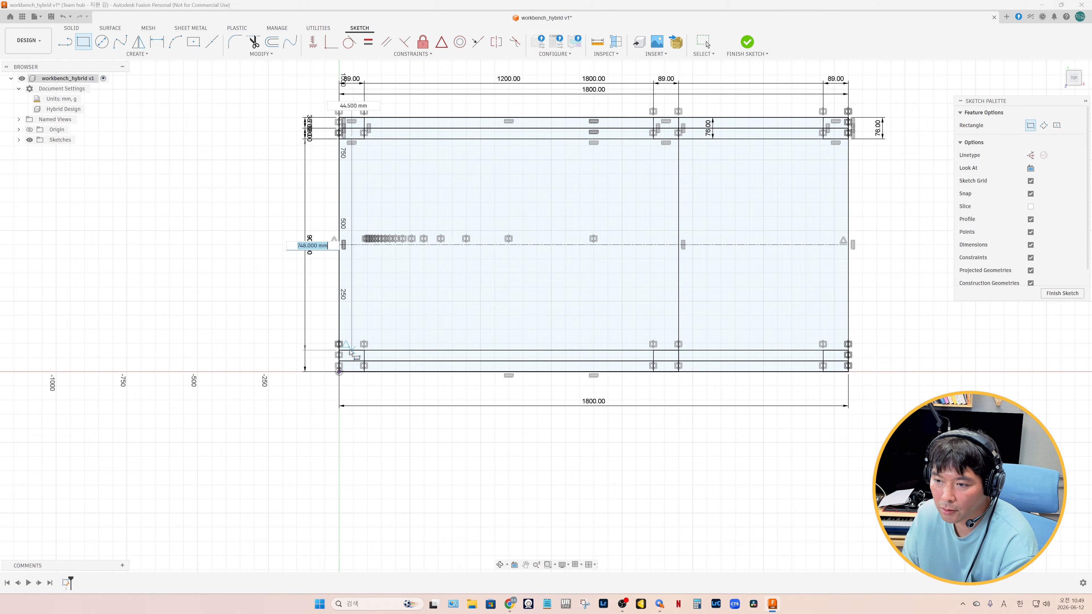
# Between the upper and lower strips, draw 38 mm wide vertical rectangles: one inside the left edge and two side by side left of the 1200 mm line
pyautogui.press('Tab')
pyautogui.write('3')
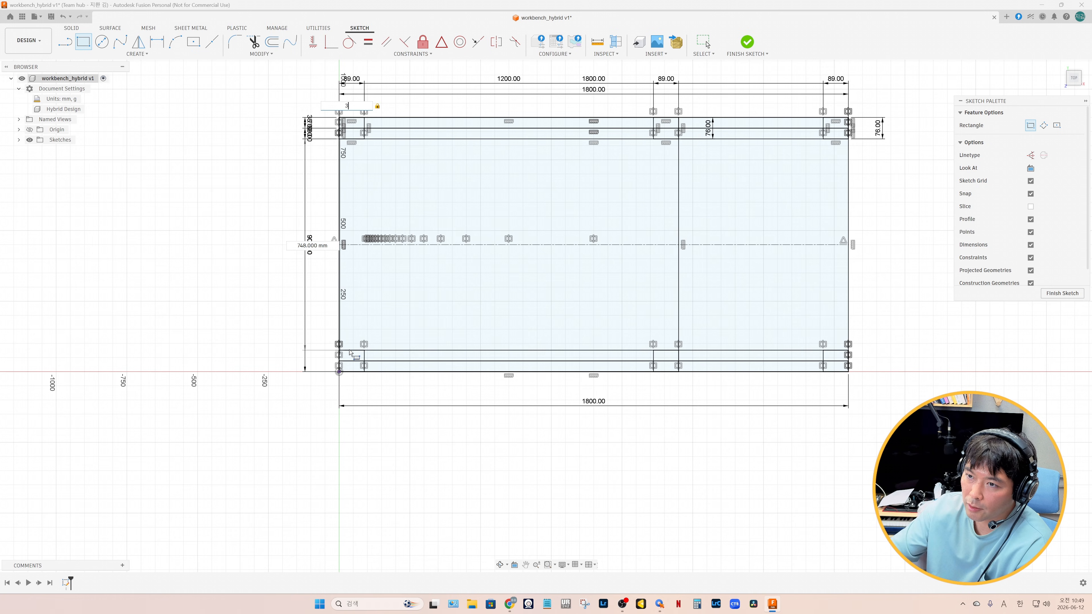
pyautogui.press('Tab')
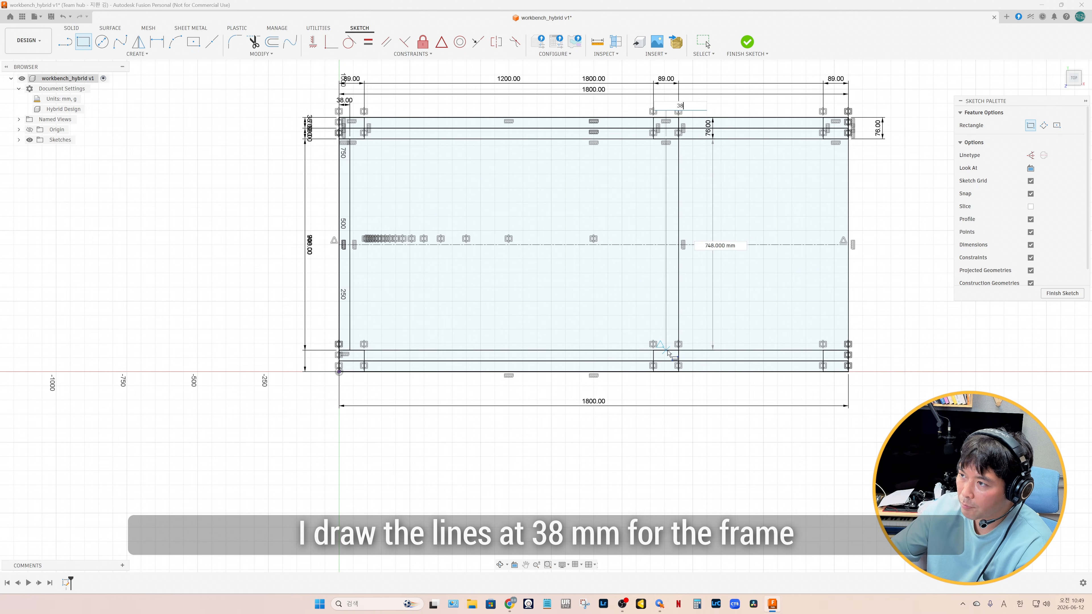
pyautogui.press('Return')
pyautogui.click(669, 138)
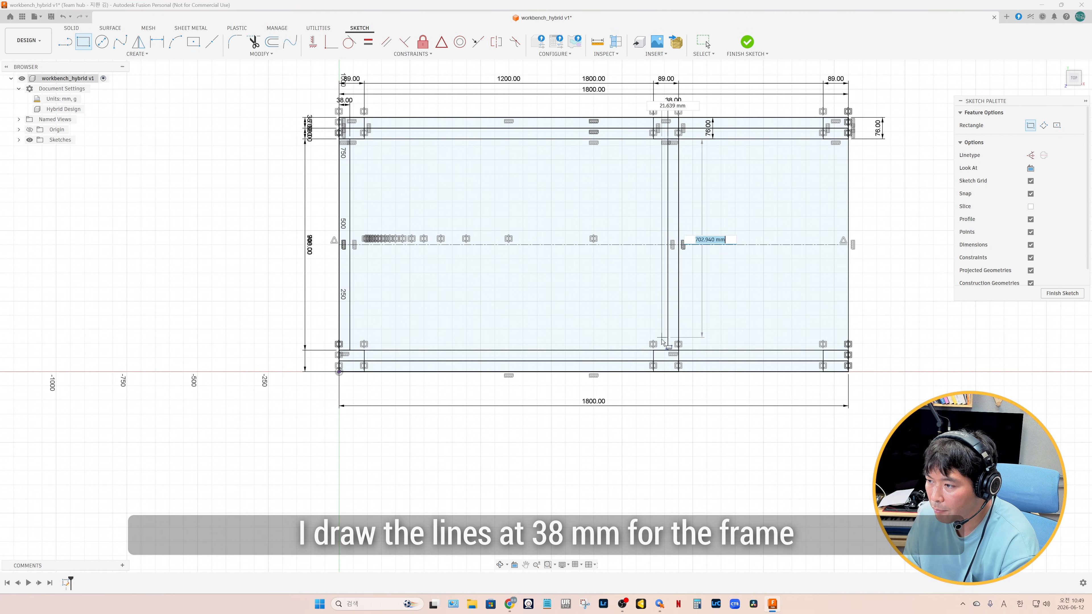
pyautogui.press('Tab')
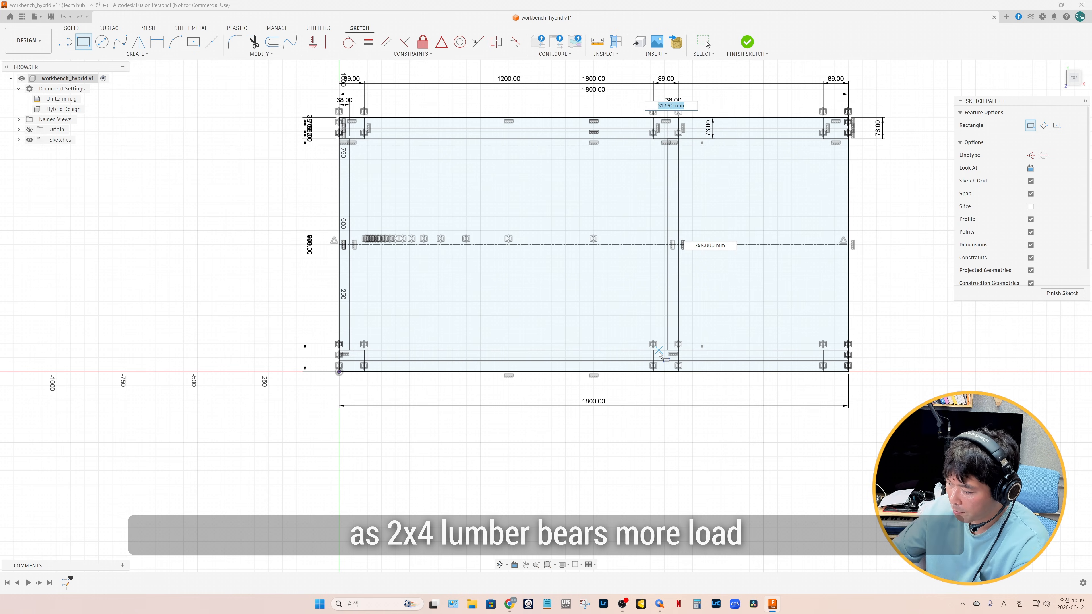
pyautogui.press('Return')
# Draw a 38 mm wide vertical rectangle inside the outline's right edge, spanning between the upper and lower strips
pyautogui.click(848, 138)
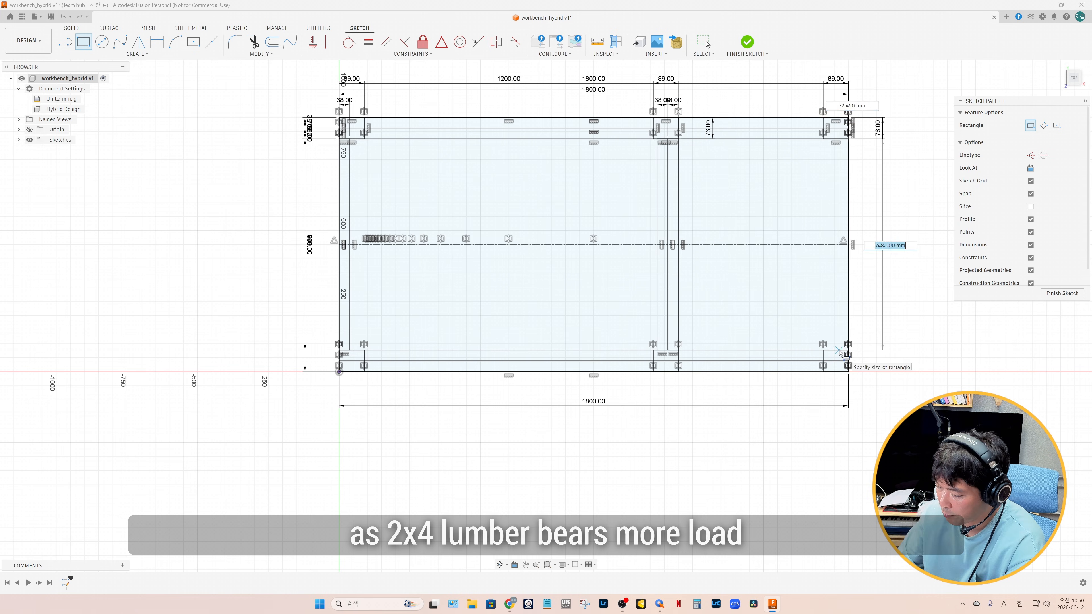
pyautogui.press('Tab')
pyautogui.write('38')
pyautogui.press('Return')
pyautogui.press('Escape')
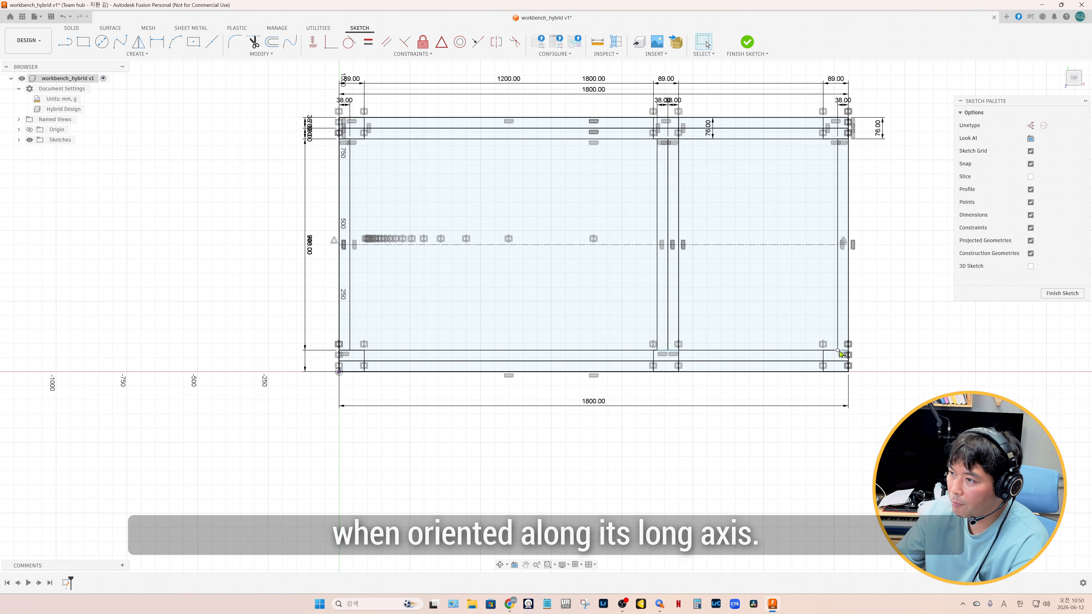
# Draw two crossing diagonal lines between opposite corners of the large left opening in the frame
pyautogui.press('l')
pyautogui.click(350, 140)
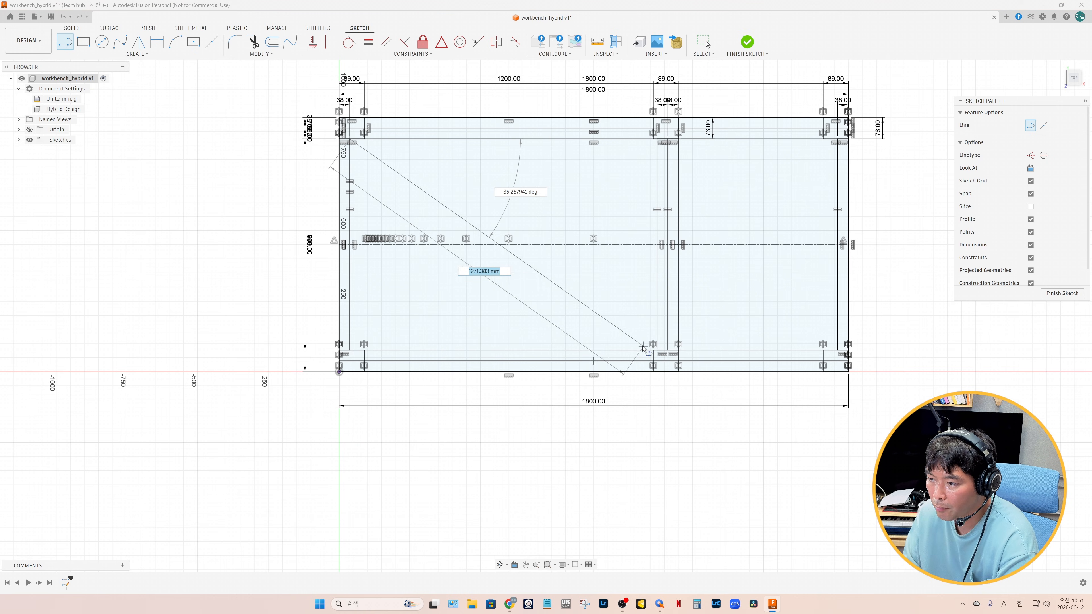
pyautogui.click(657, 350)
pyautogui.click(350, 350)
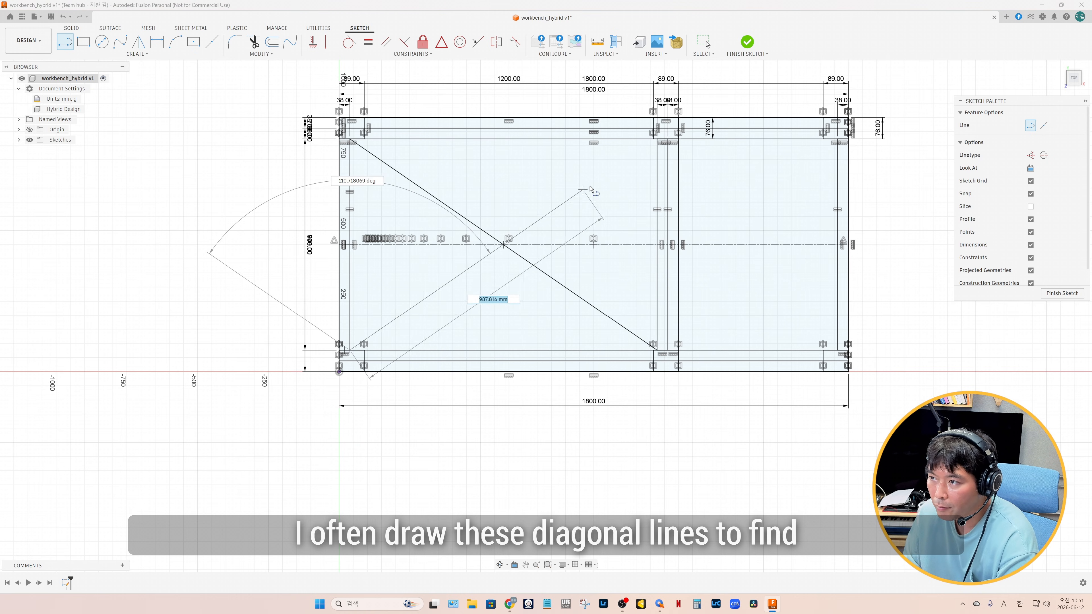
pyautogui.click(657, 140)
pyautogui.press('Escape')
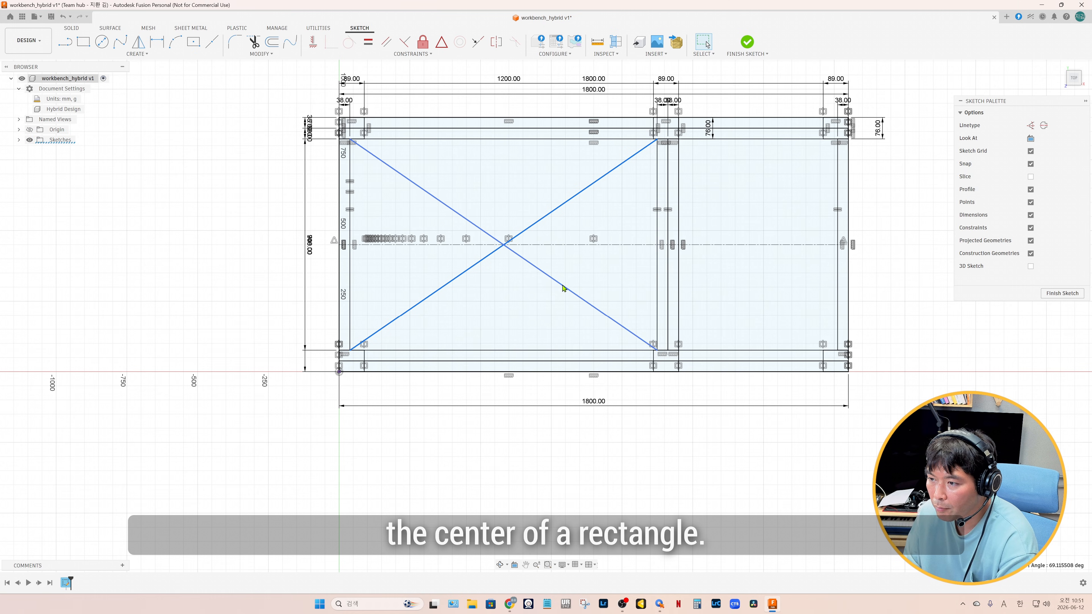
# Convert the crossing diagonals to construction lines, draw a 38 mm wide center rectangle at their intersection spanning between the outer strips, and finish the sketch
pyautogui.click(1030, 125)
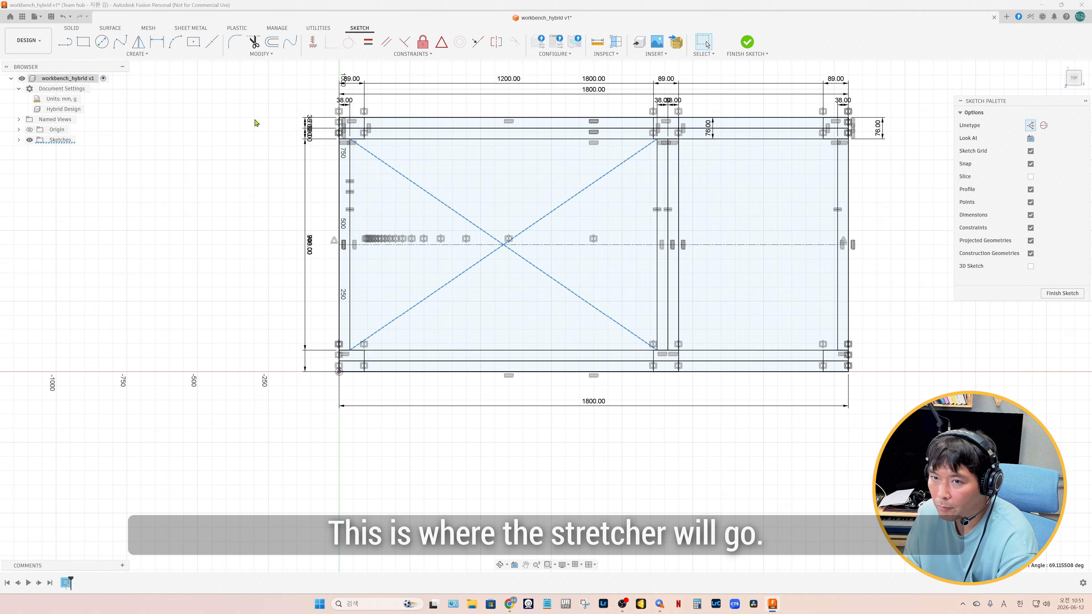
pyautogui.press('r')
pyautogui.click(503, 245)
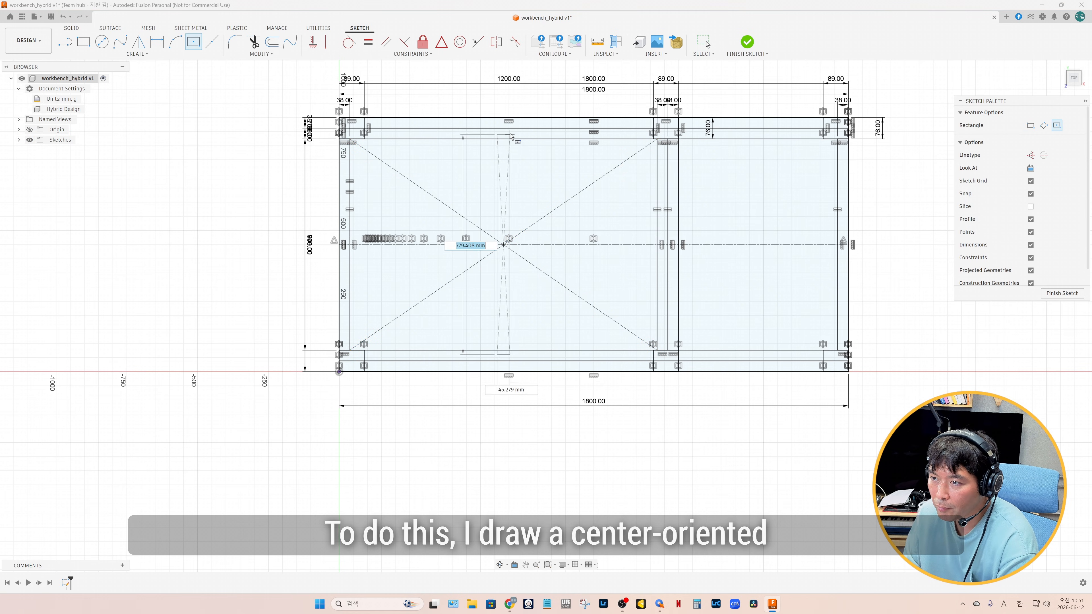
pyautogui.press('Tab')
pyautogui.write('3')
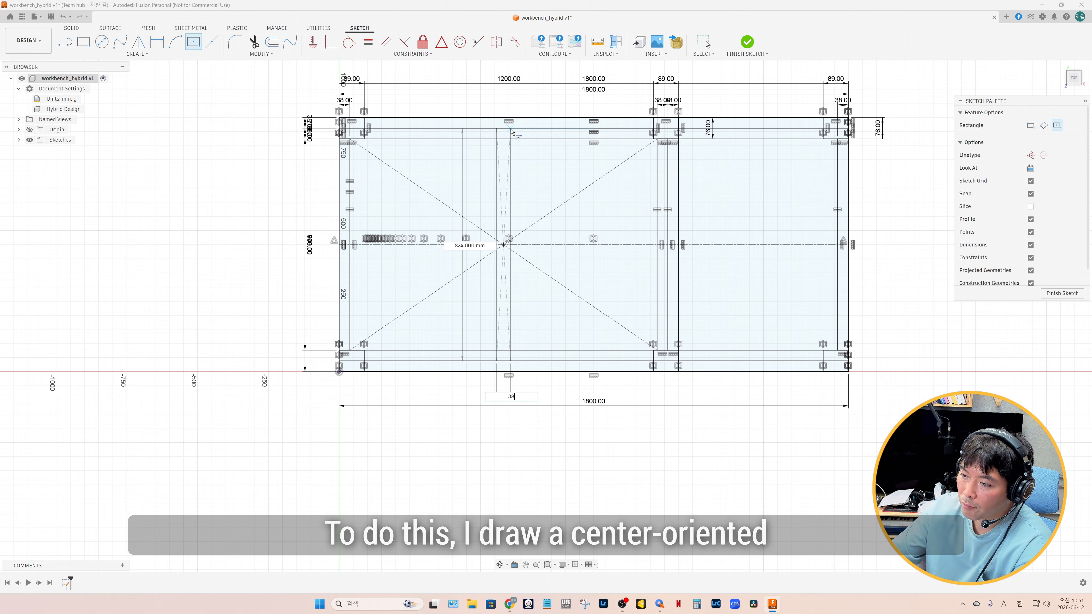
pyautogui.write('8')
pyautogui.press('Return')
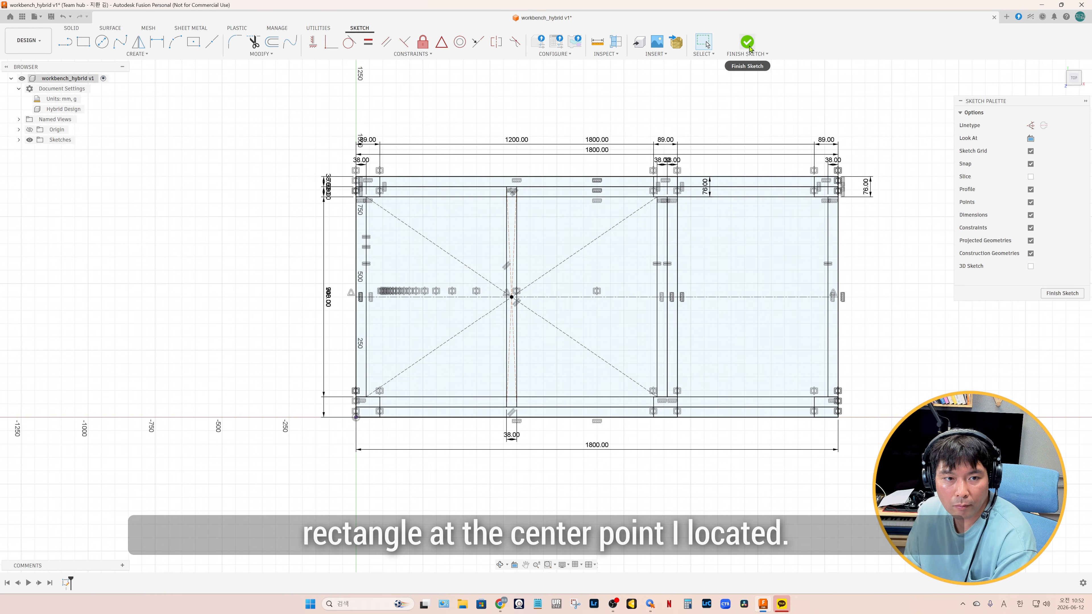
pyautogui.click(747, 43)
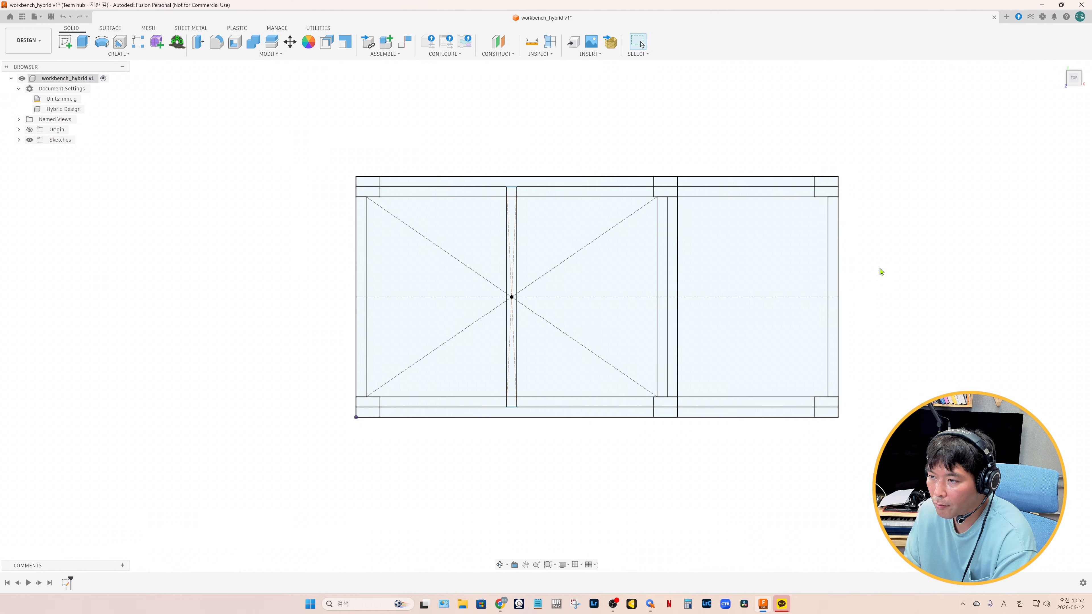
# Extrude all profiles of the 1200 mm wide section by -12 mm as a new component and name it top
pyautogui.moveTo(299, 142); pyautogui.dragTo(673, 463)
pyautogui.press('e')
pyautogui.keyDown('shift'); pyautogui.moveTo(585, 458); pyautogui.dragTo(613, 380, button='middle'); pyautogui.keyUp('shift')
pyautogui.write('-12')
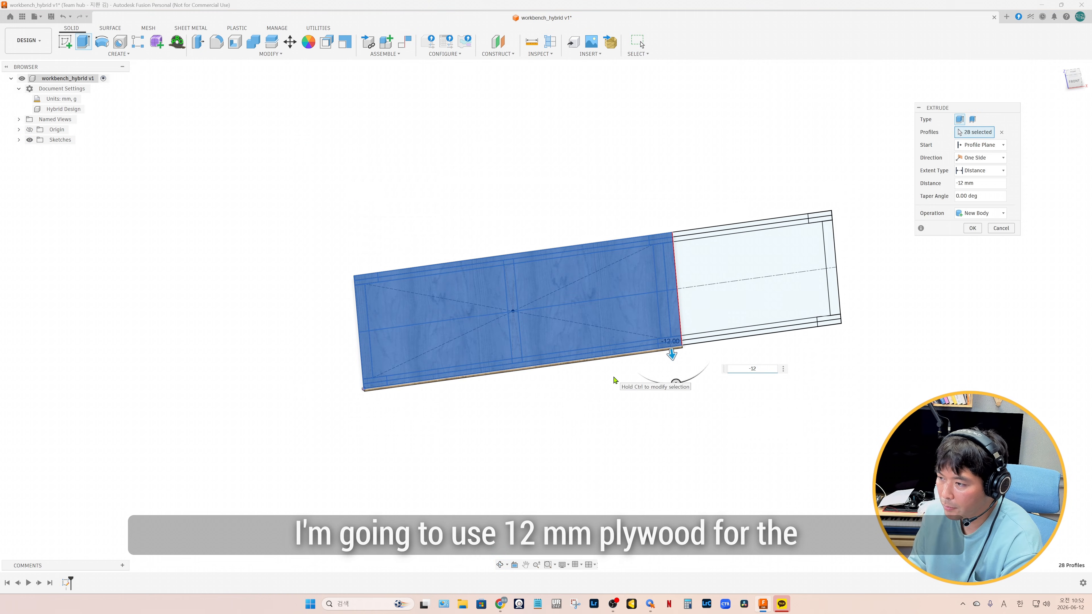
pyautogui.click(980, 213)
pyautogui.click(985, 269)
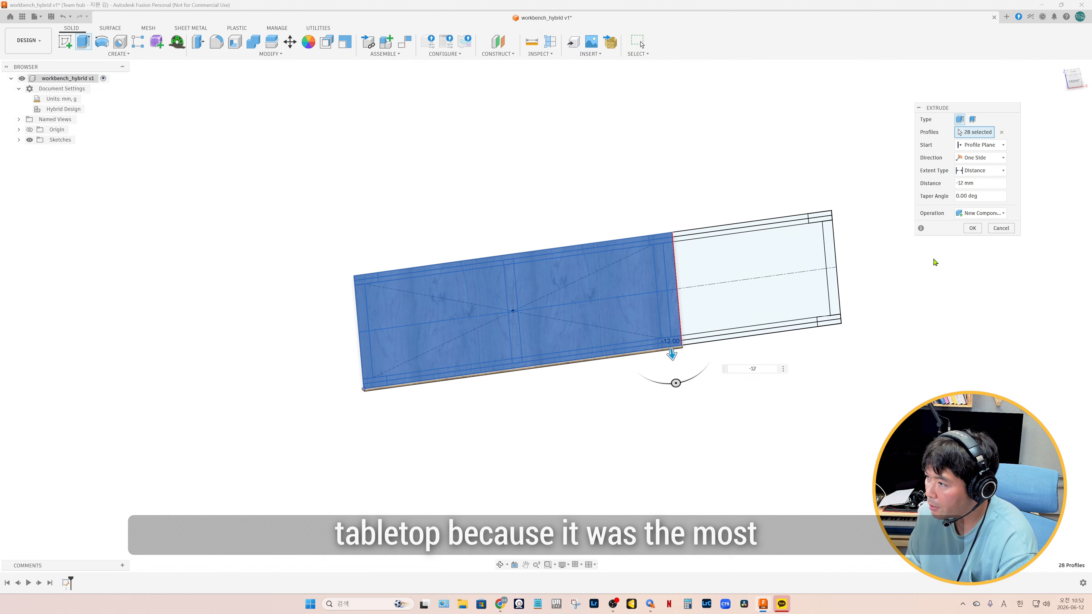
pyautogui.click(972, 228)
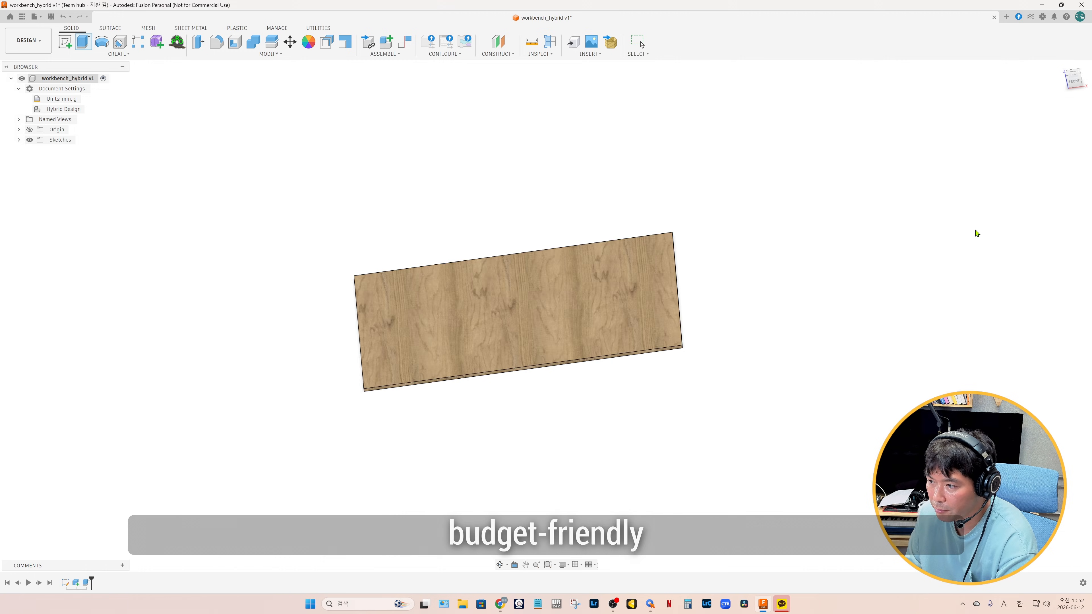
pyautogui.doubleClick(58, 150)
pyautogui.write('top:1')
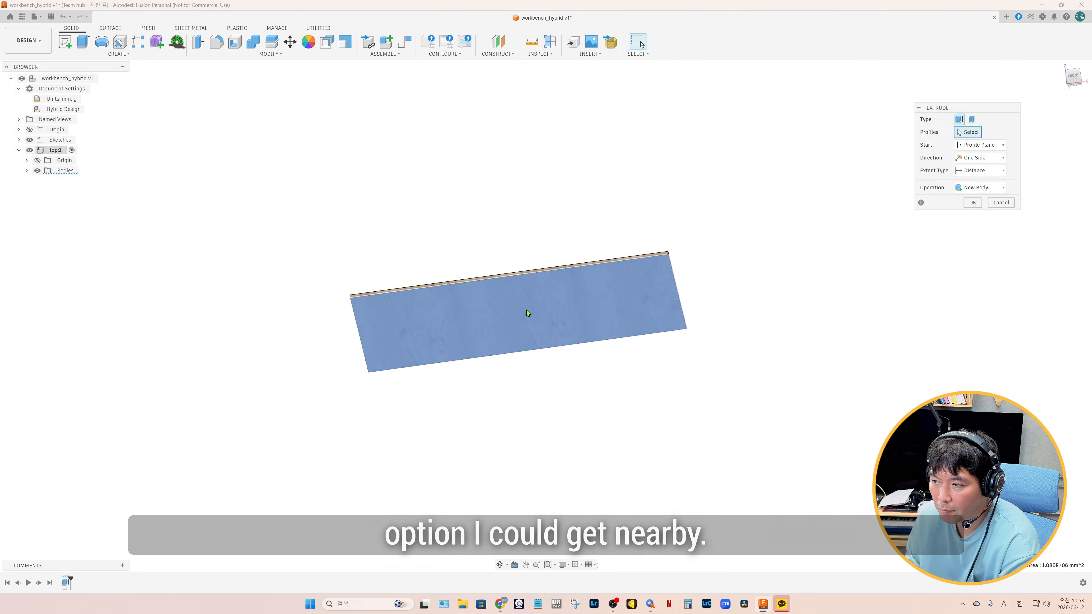
# Extrude the underside face of the plywood top by 12 mm as a new component inside top
pyautogui.click(527, 310)
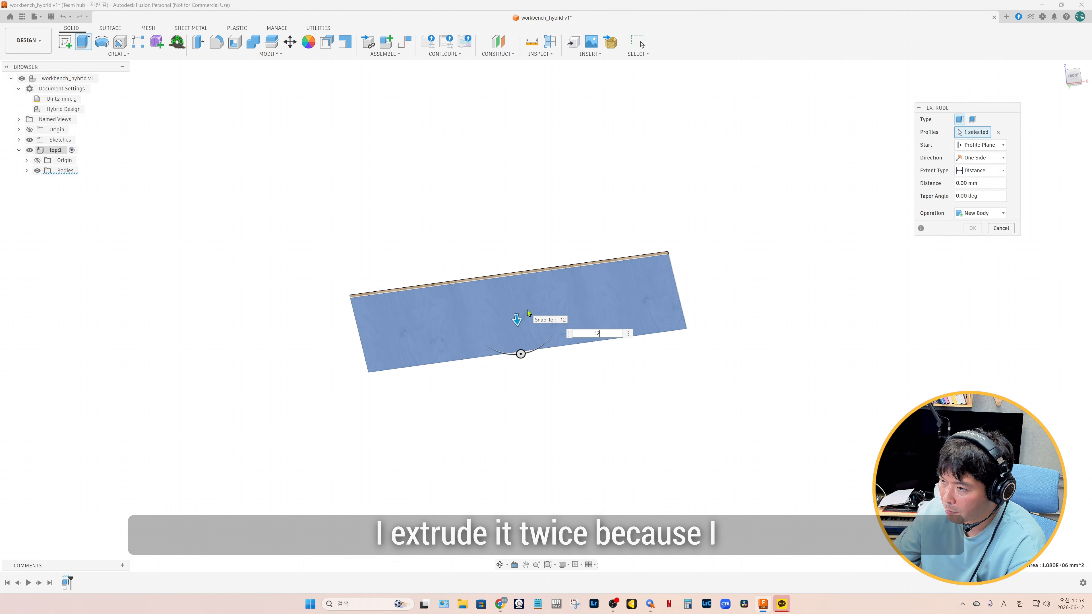
pyautogui.click(987, 214)
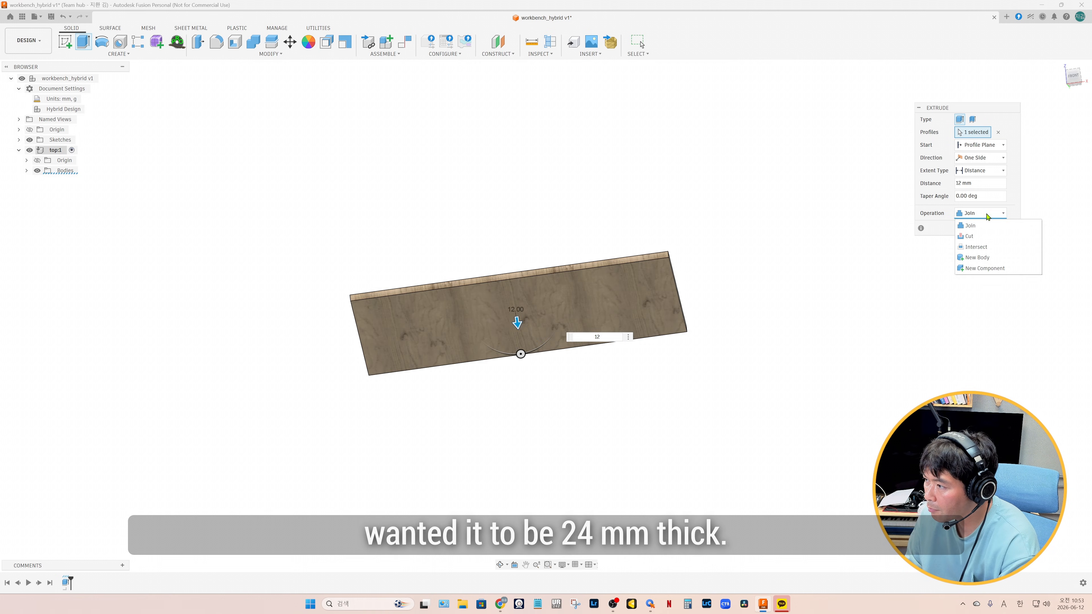
pyautogui.click(979, 268)
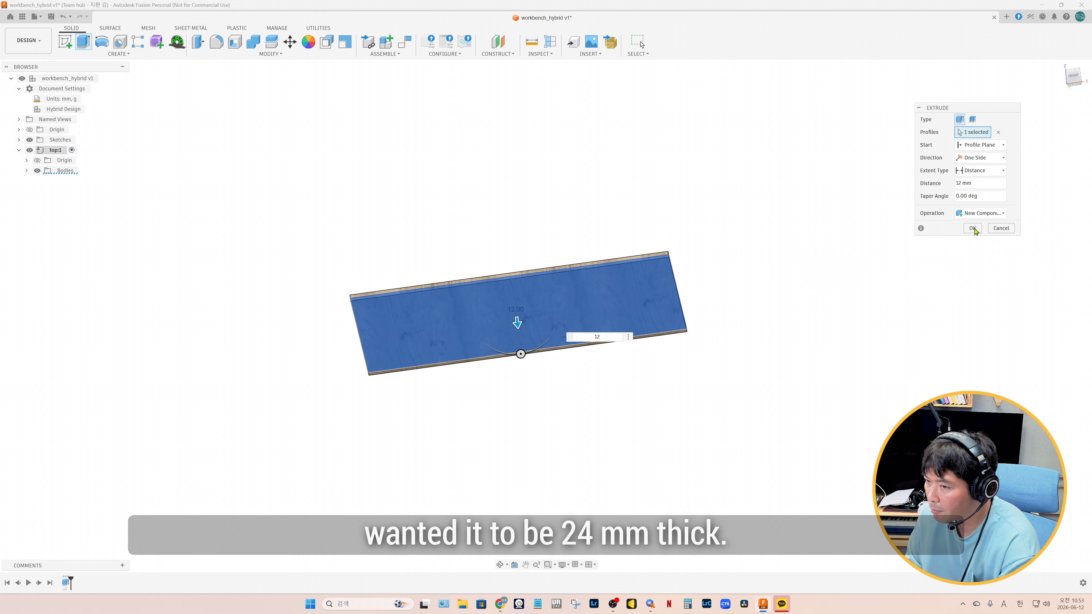
pyautogui.click(975, 232)
# Rename the two plywood layer components top1 and top2, and reactivate the root workbench assembly
pyautogui.doubleClick(69, 171)
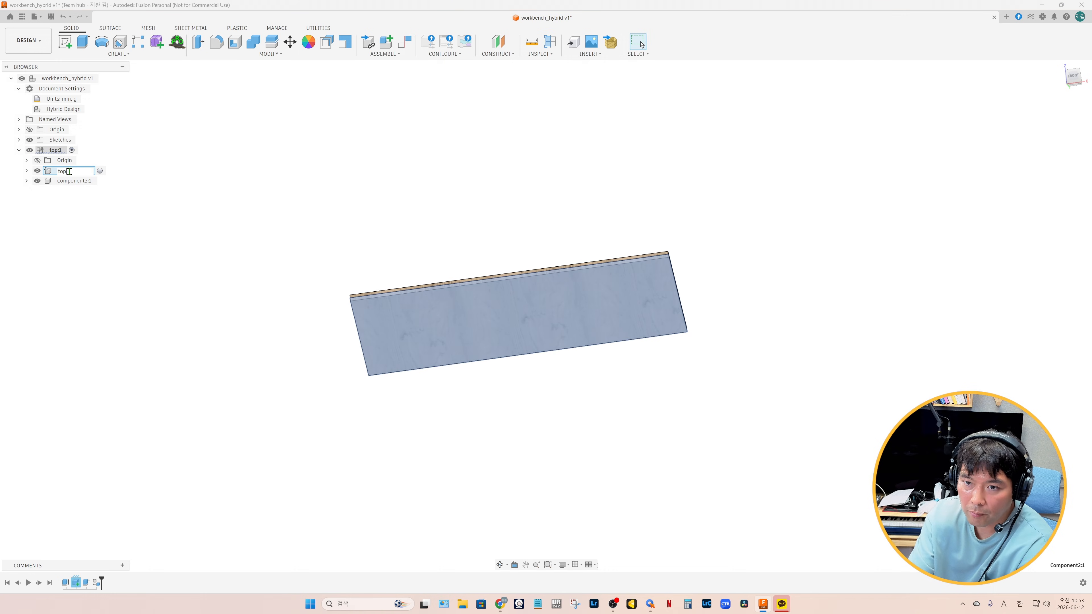
pyautogui.write('top1:1')
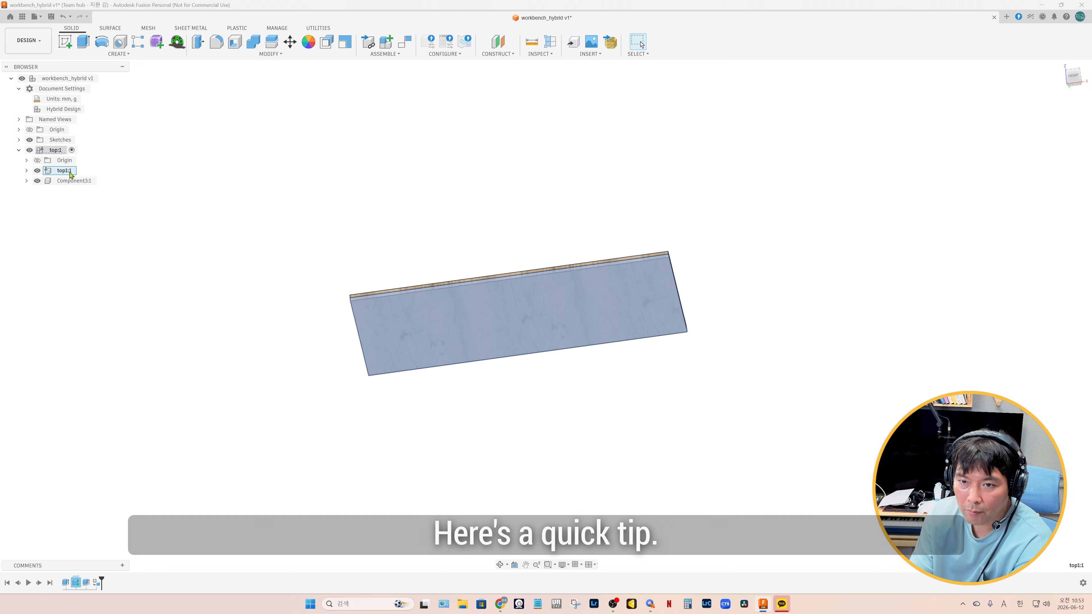
pyautogui.doubleClick(71, 180)
pyautogui.write('top2')
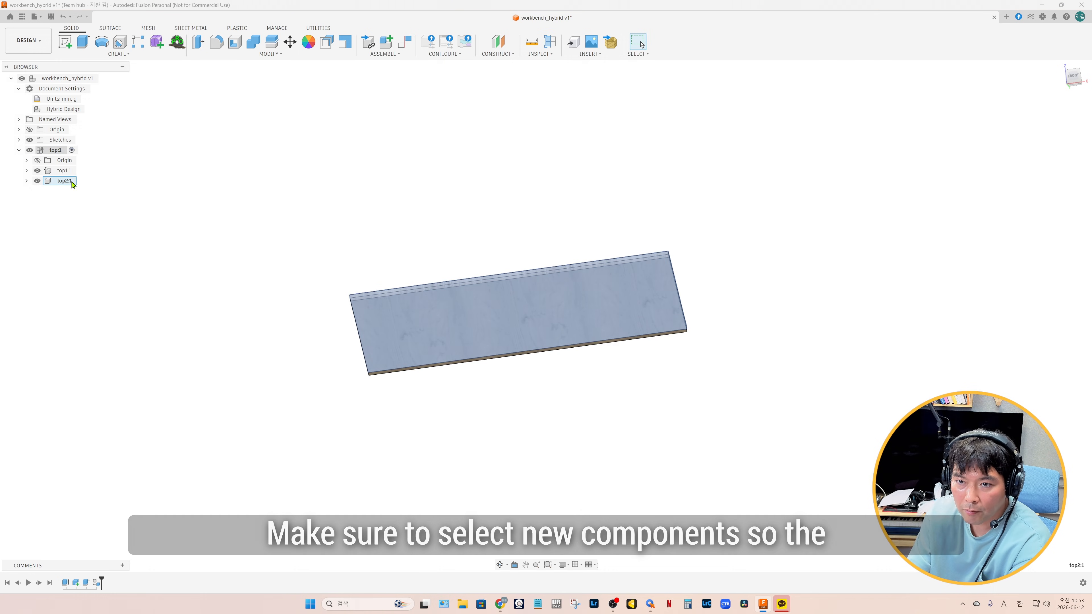
pyautogui.click(103, 78)
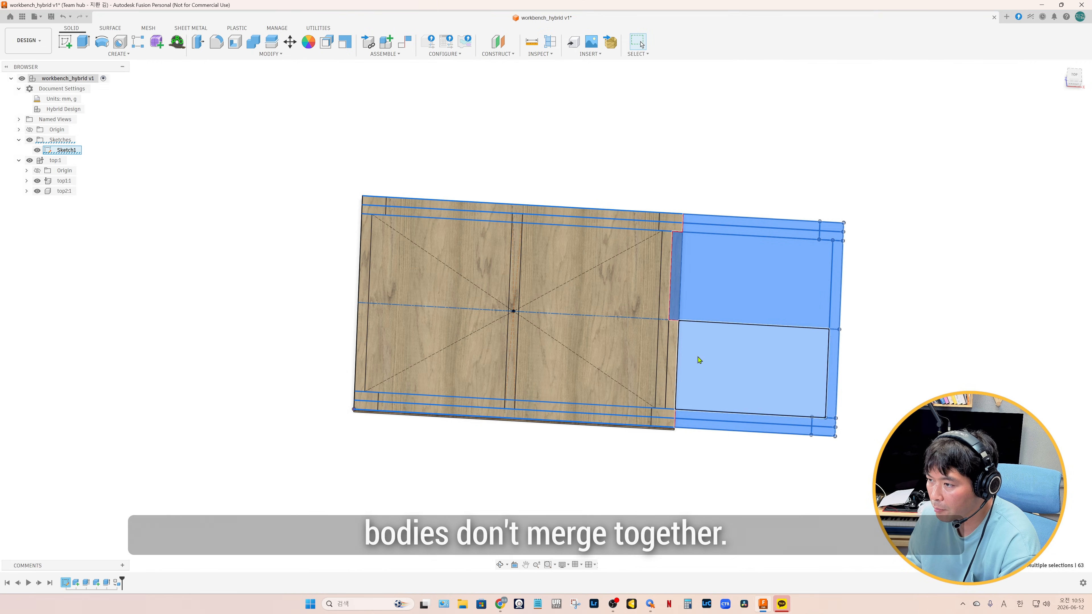
# Extrude the table saw section's profiles beside the main top as a new body, starting at an offset of -325 mm
pyautogui.click(697, 360)
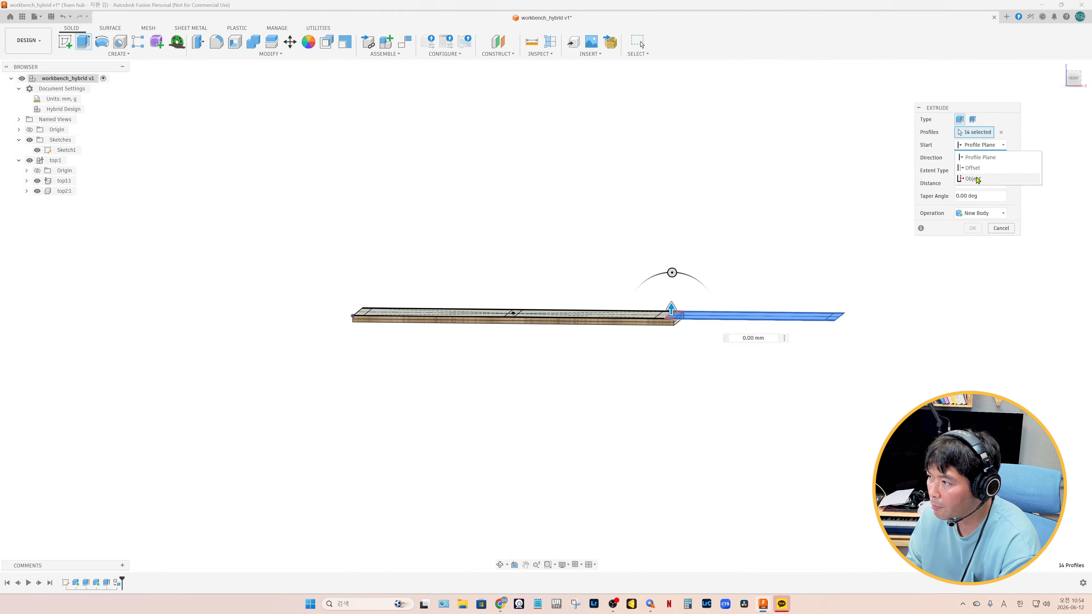
pyautogui.click(972, 168)
pyautogui.write('-325')
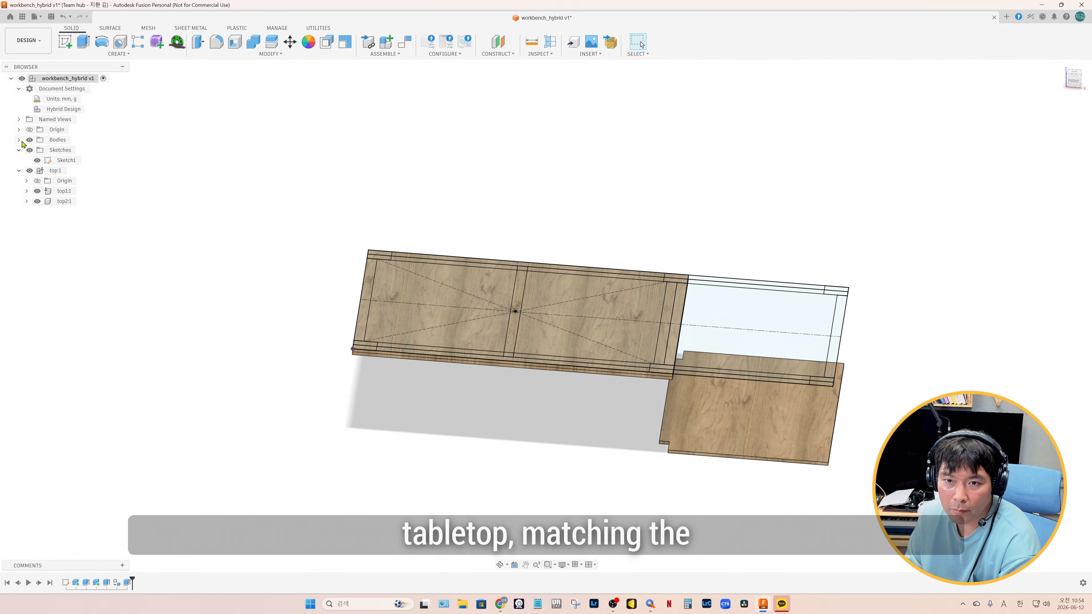
# Convert the lower table saw panel body into a component and name it tablesaw top 1
pyautogui.click(19, 140)
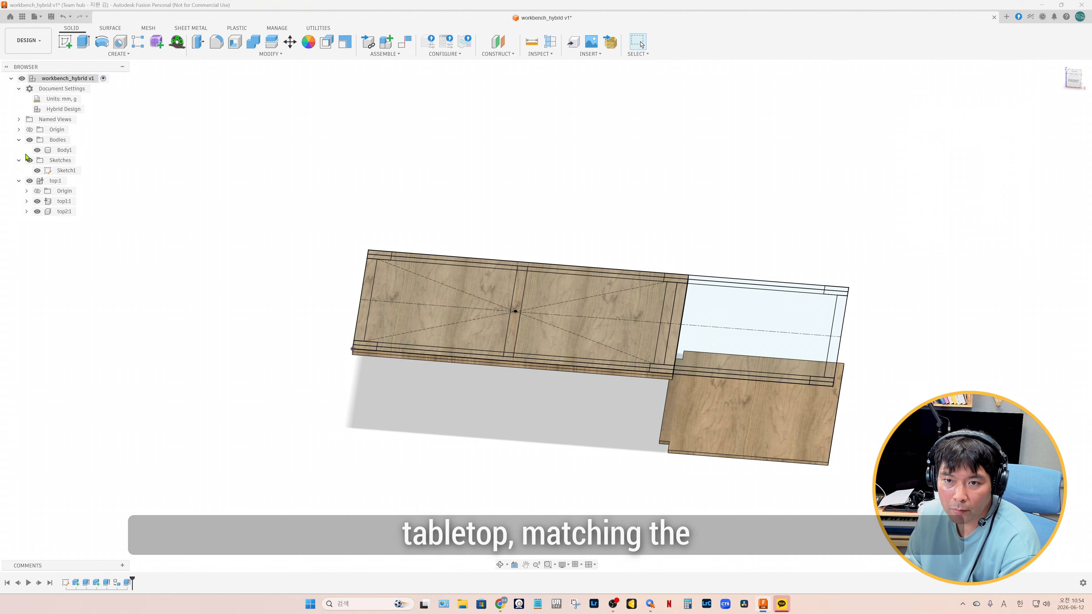
pyautogui.rightClick(61, 152)
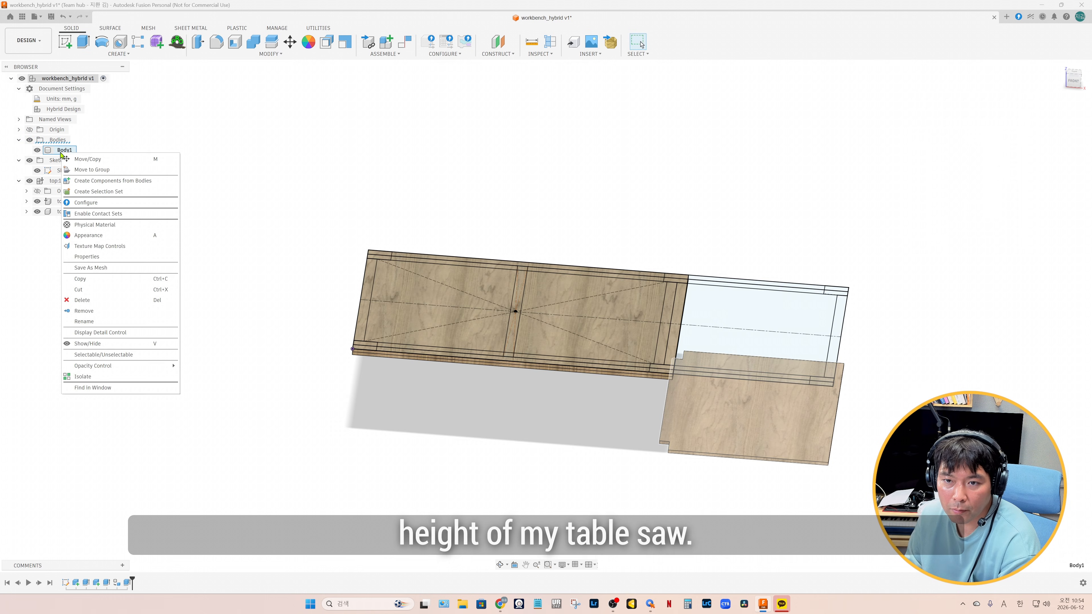
pyautogui.click(89, 182)
pyautogui.doubleClick(62, 202)
pyautogui.write('tablesaw top')
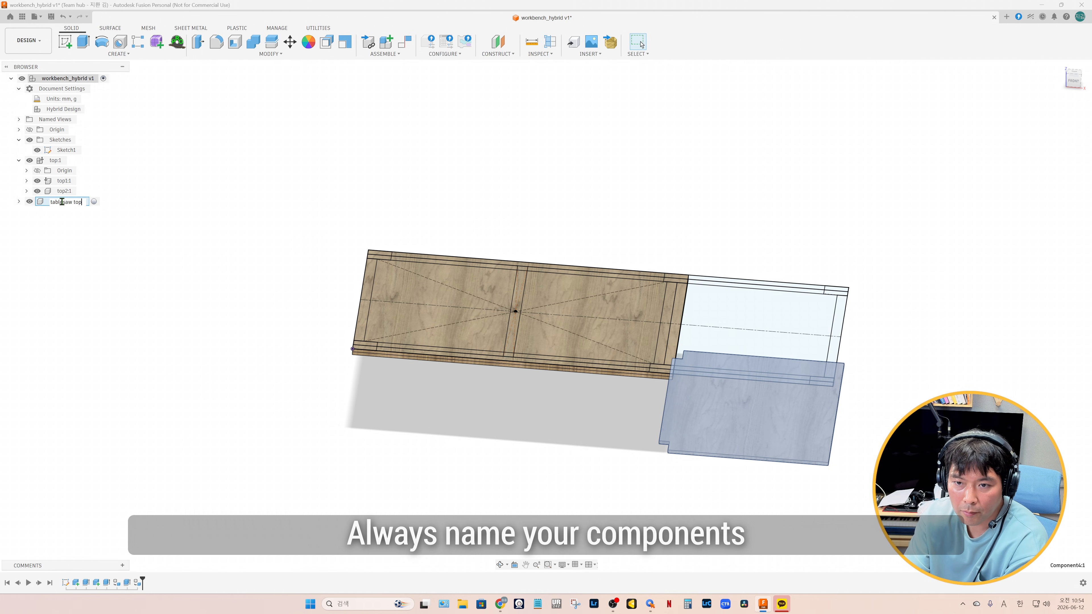
pyautogui.press('Return')
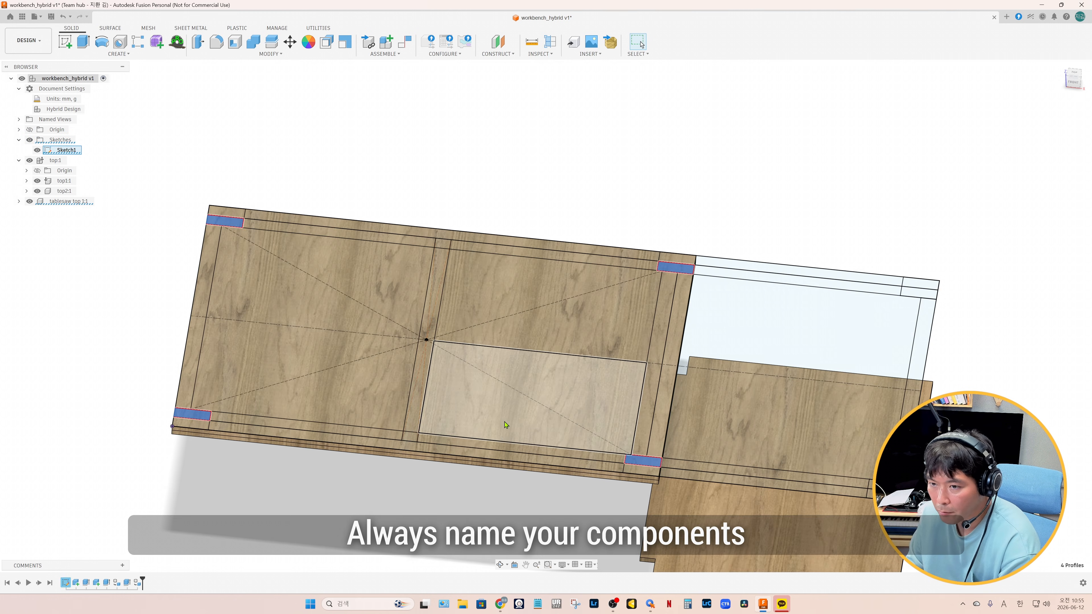
# Set up an extrusion of the four leg rectangles under the main top with a start offset of -880 mm
pyautogui.press('e')
pyautogui.click(982, 145)
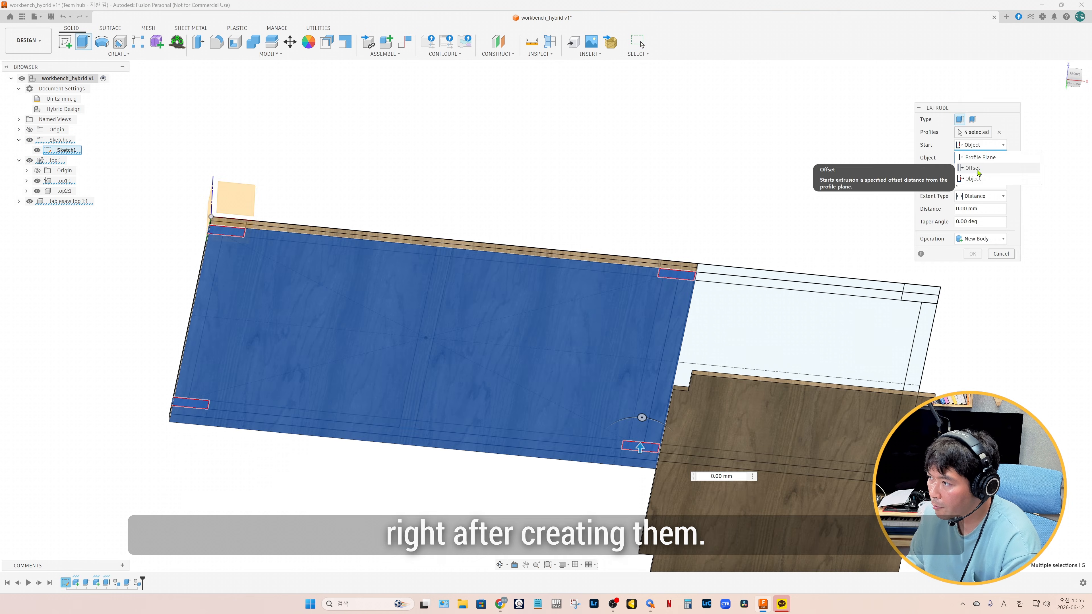
pyautogui.click(974, 168)
pyautogui.click(986, 159)
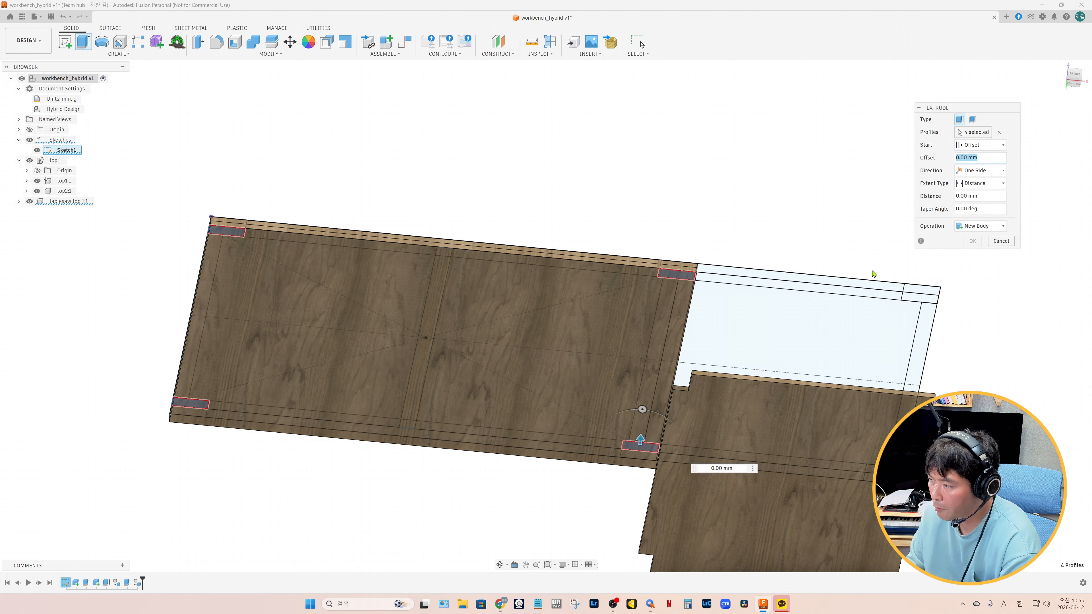
pyautogui.write('-880')
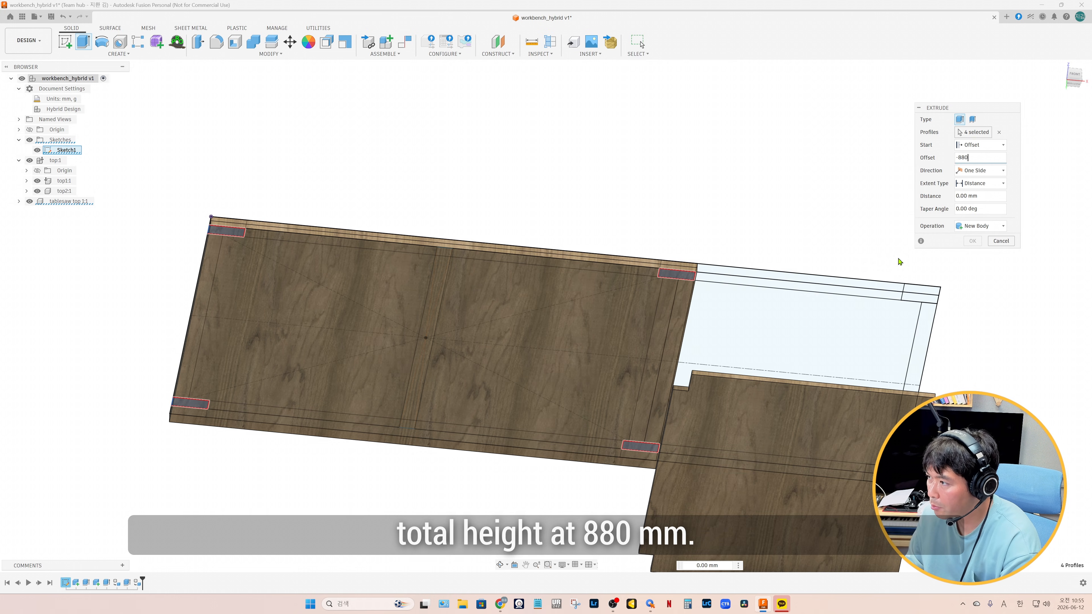
pyautogui.keyDown('shift'); pyautogui.moveTo(695, 365); pyautogui.dragTo(666, 382, button='middle'); pyautogui.keyUp('shift')
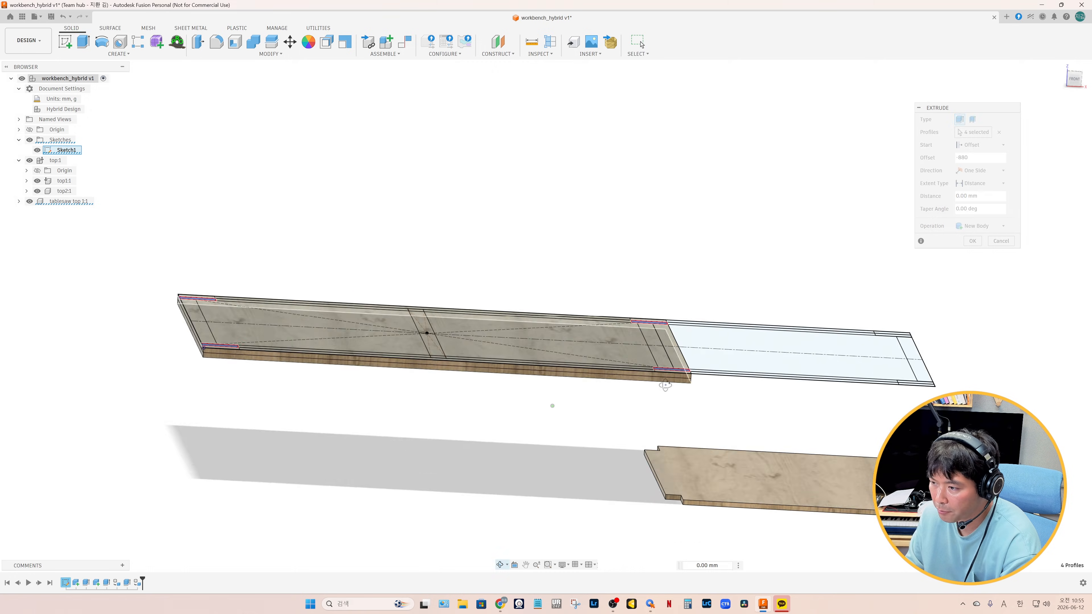
# Extend the four leg extrusions to the underside of the main top and create them as a new component
pyautogui.click(981, 184)
pyautogui.click(982, 204)
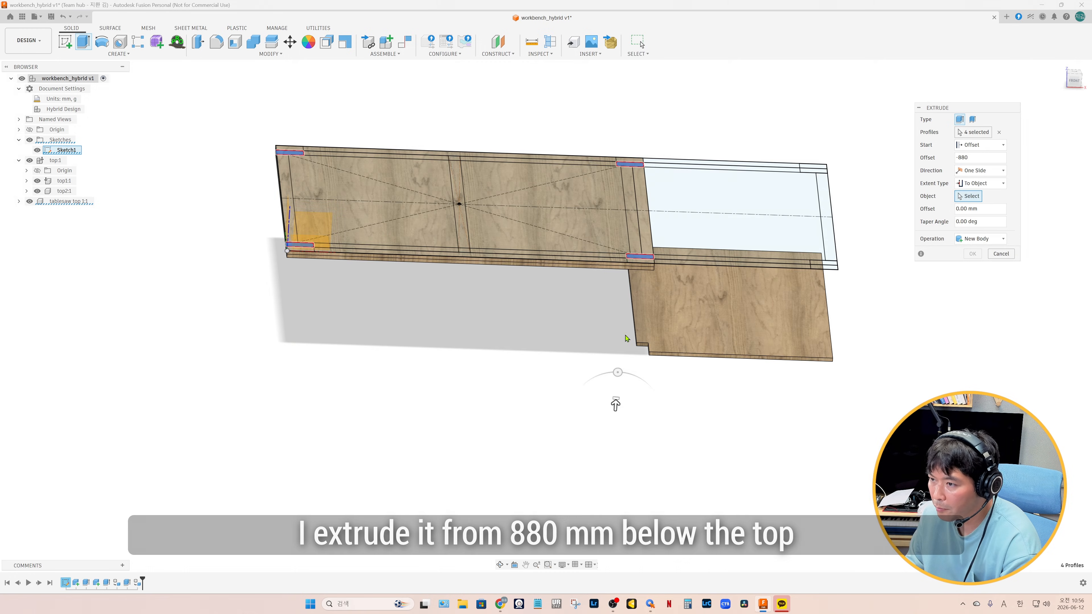
pyautogui.keyDown('shift'); pyautogui.moveTo(625, 336); pyautogui.dragTo(590, 277, button='middle'); pyautogui.keyUp('shift')
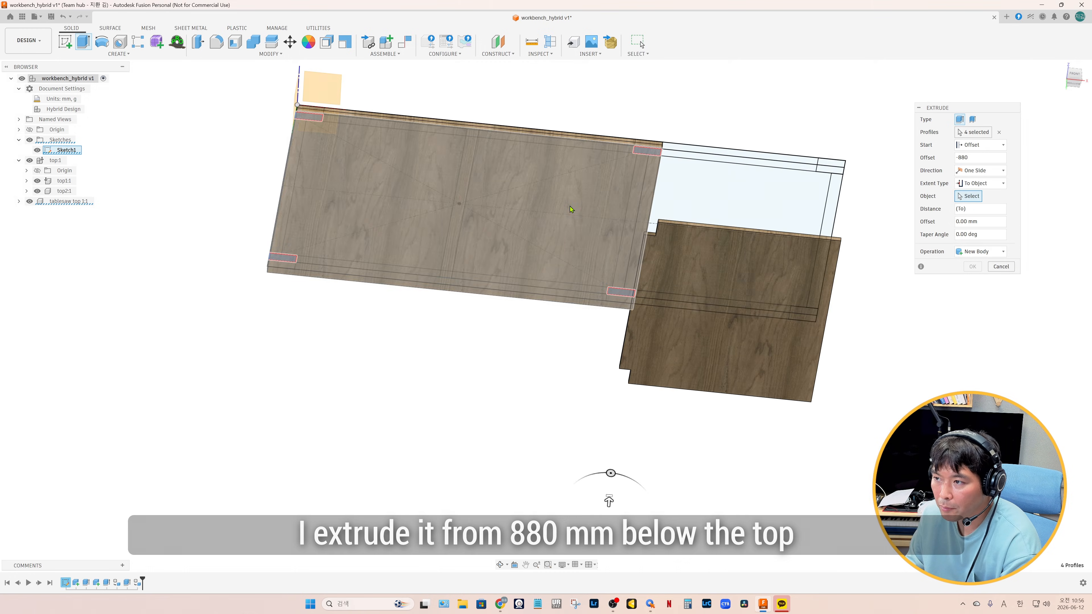
pyautogui.click(569, 206)
pyautogui.click(988, 264)
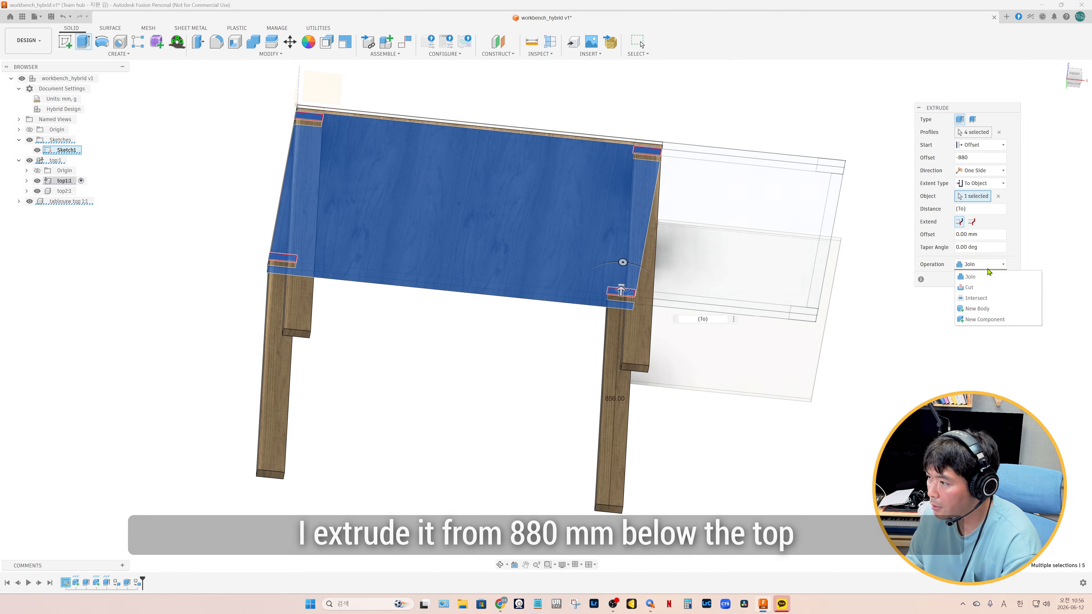
pyautogui.click(982, 319)
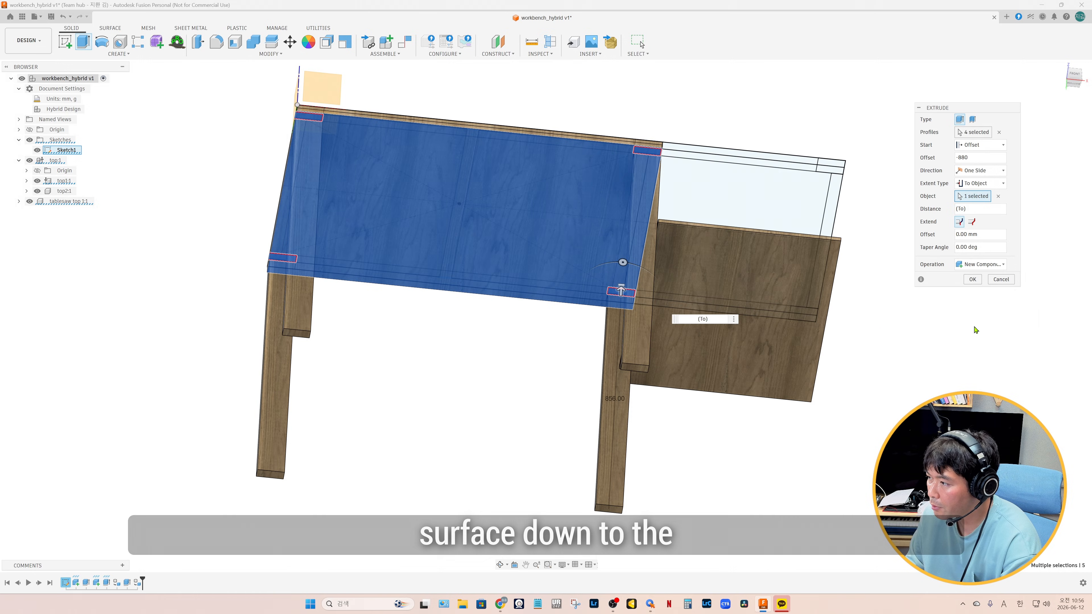
pyautogui.click(972, 280)
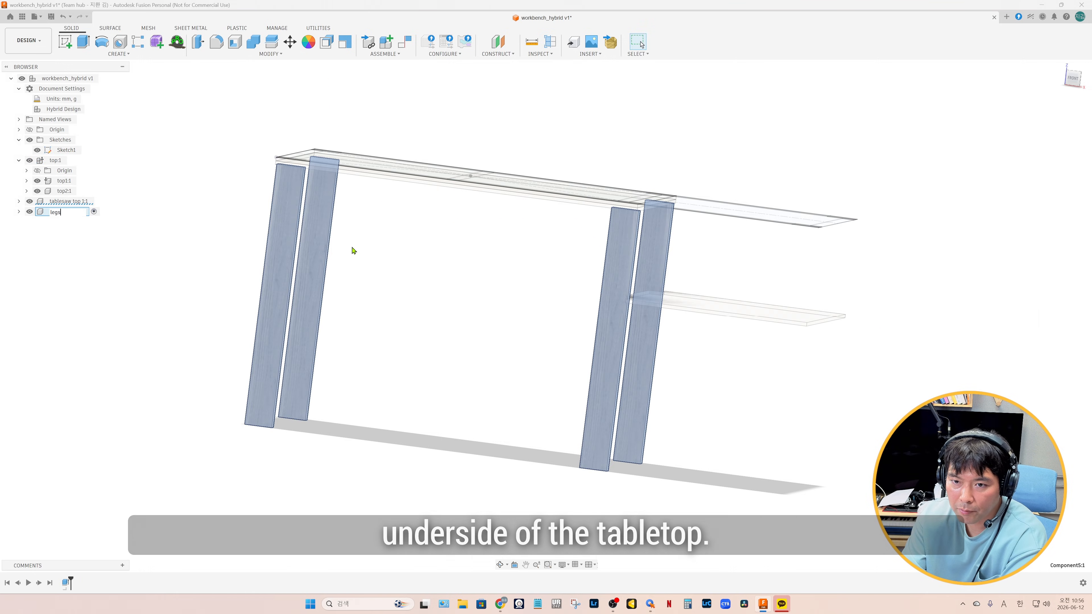
# Name the new leg component legs and convert the bodies inside it into separate components
pyautogui.press('Return')
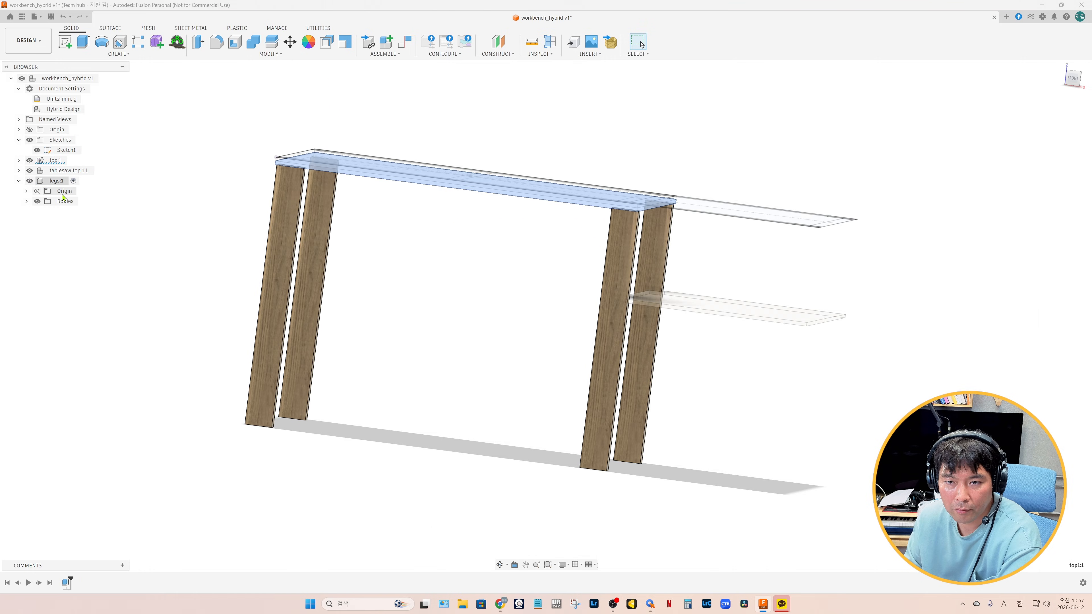
pyautogui.rightClick(63, 202)
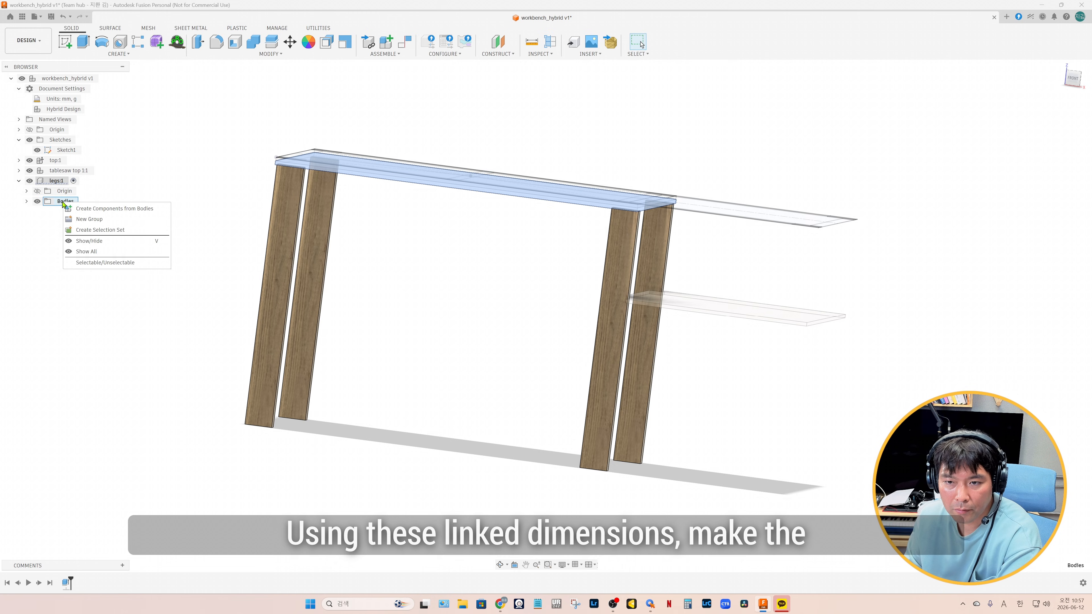
pyautogui.click(110, 209)
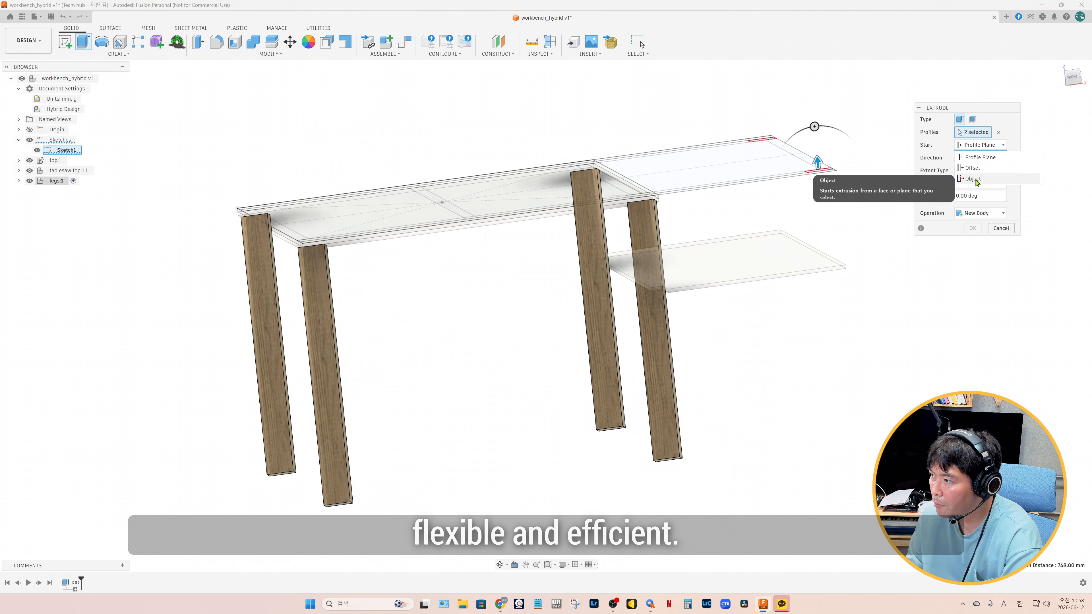
# Extrude the two outer leg rectangles from the table saw panel's underside to the bottom of the main legs as a new component
pyautogui.click(765, 261)
pyautogui.click(979, 196)
pyautogui.click(973, 218)
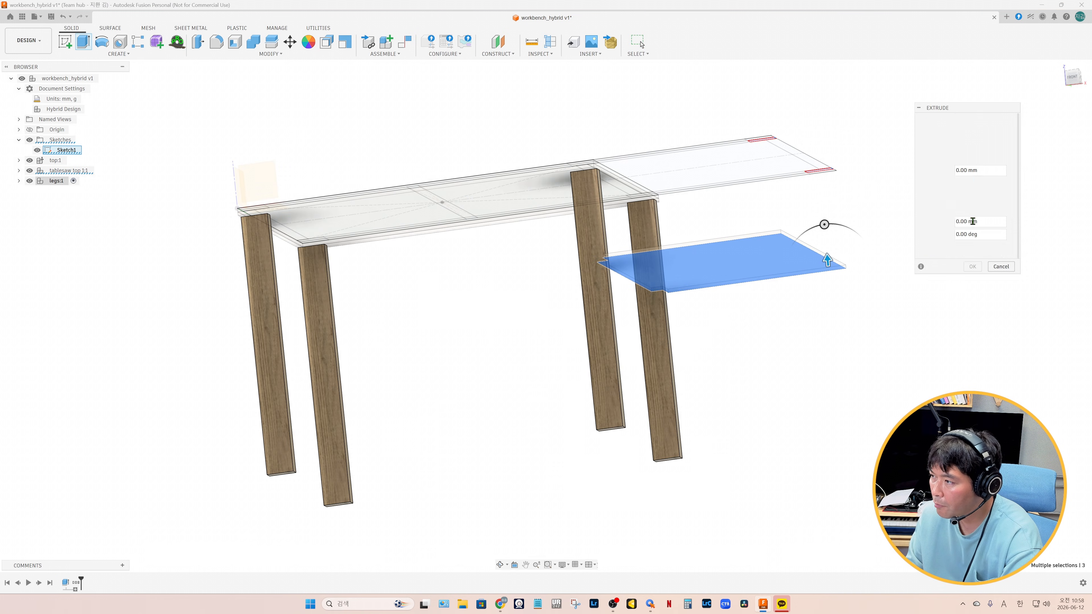
pyautogui.keyDown('shift'); pyautogui.moveTo(608, 461); pyautogui.dragTo(614, 341, button='middle'); pyautogui.keyUp('shift')
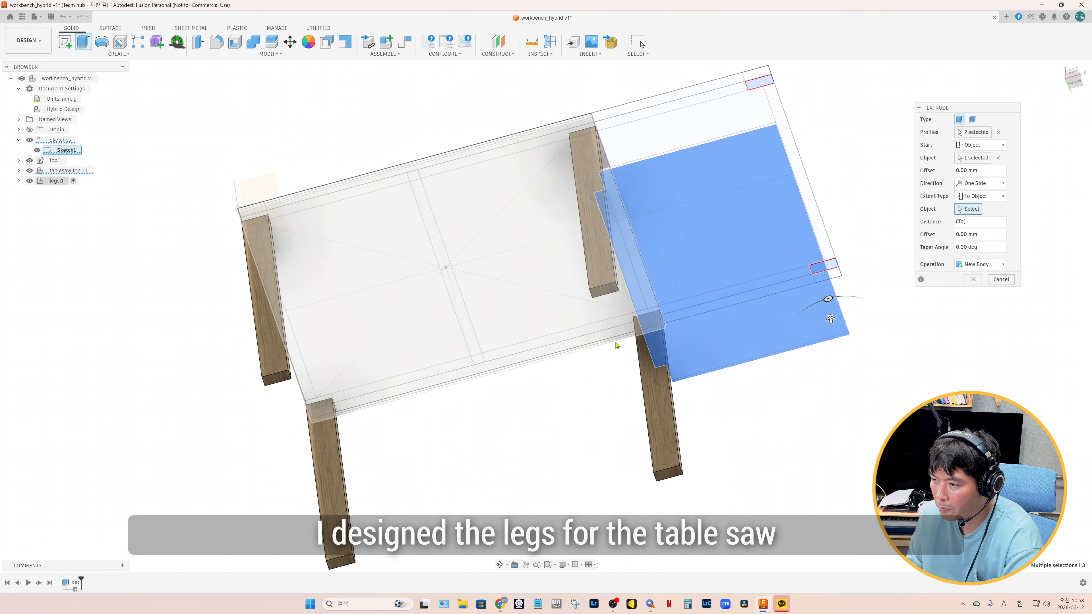
pyautogui.click(607, 292)
pyautogui.keyDown('shift'); pyautogui.moveTo(768, 398); pyautogui.dragTo(767, 442, button='middle'); pyautogui.keyUp('shift')
pyautogui.click(998, 276)
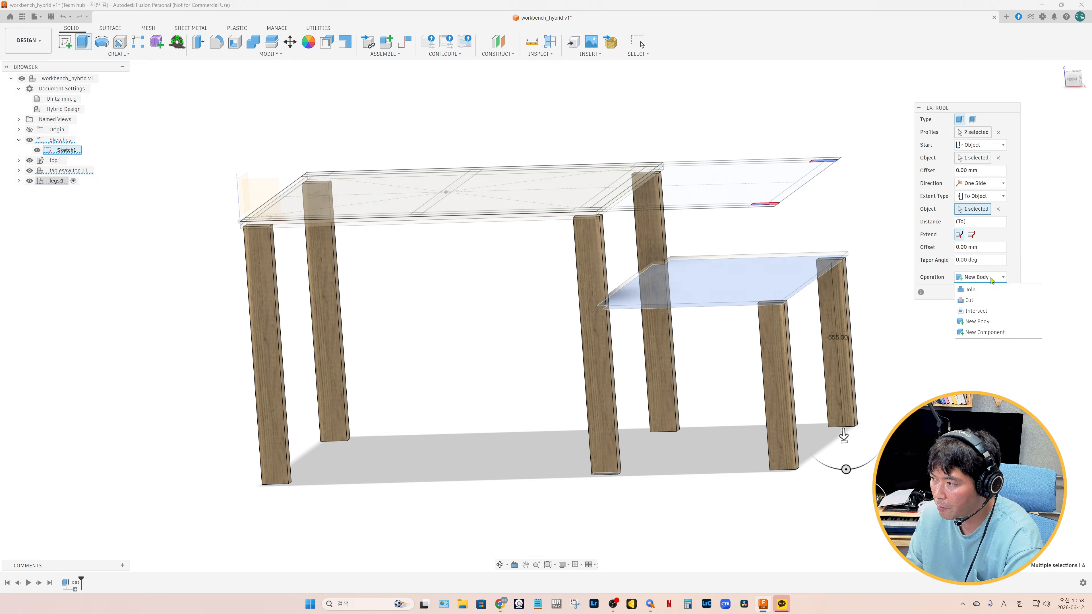
pyautogui.click(984, 332)
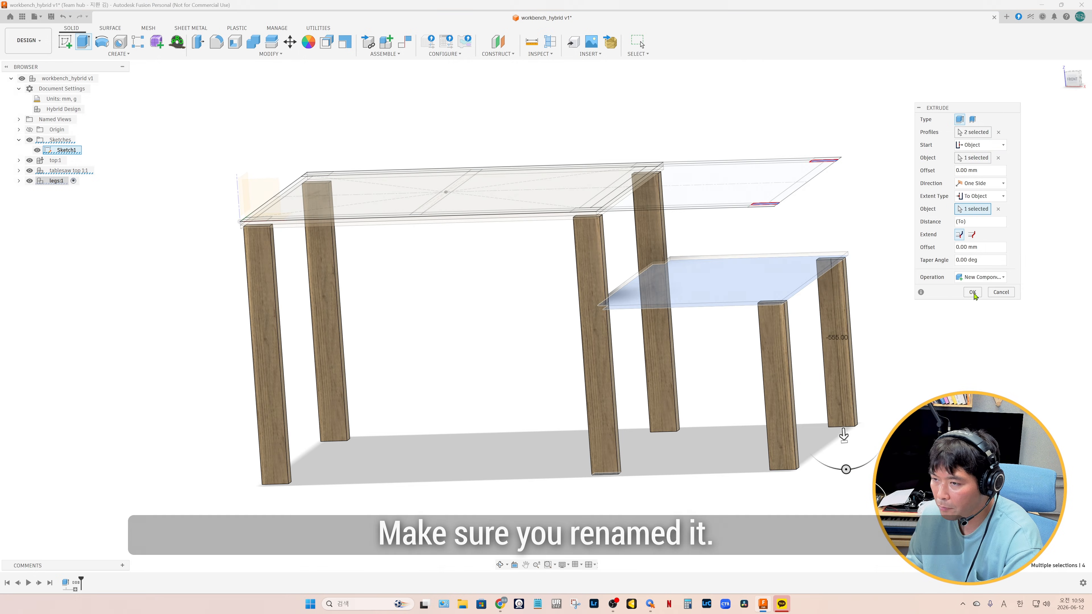
pyautogui.click(972, 292)
# Extrude the apron profiles around the main top's perimeter by -89 mm from the top's underside as a new component at root level
pyautogui.click(104, 79)
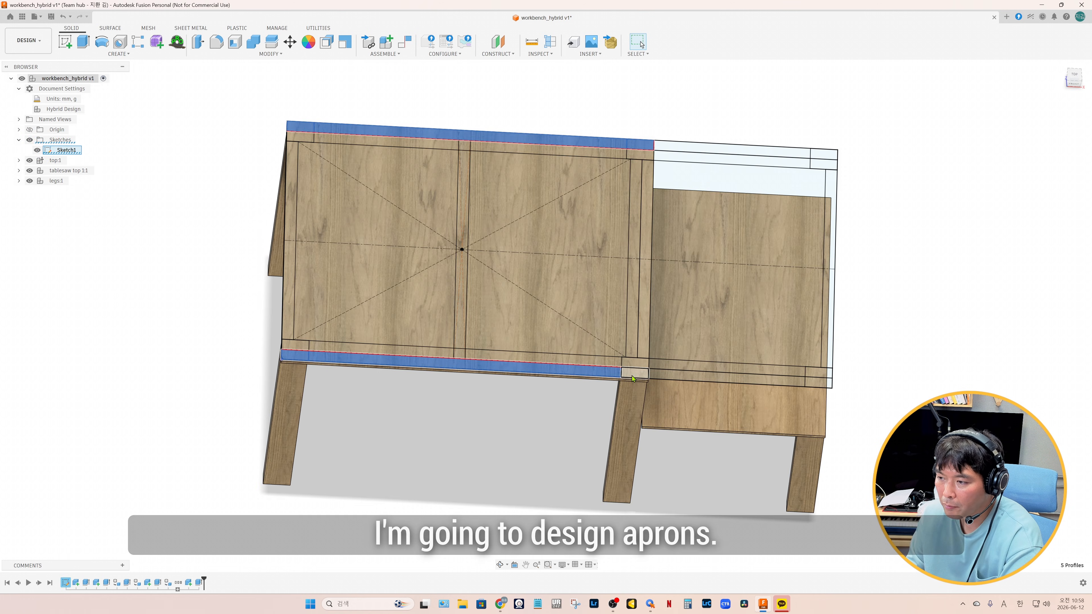
pyautogui.click(637, 356)
pyautogui.click(653, 160)
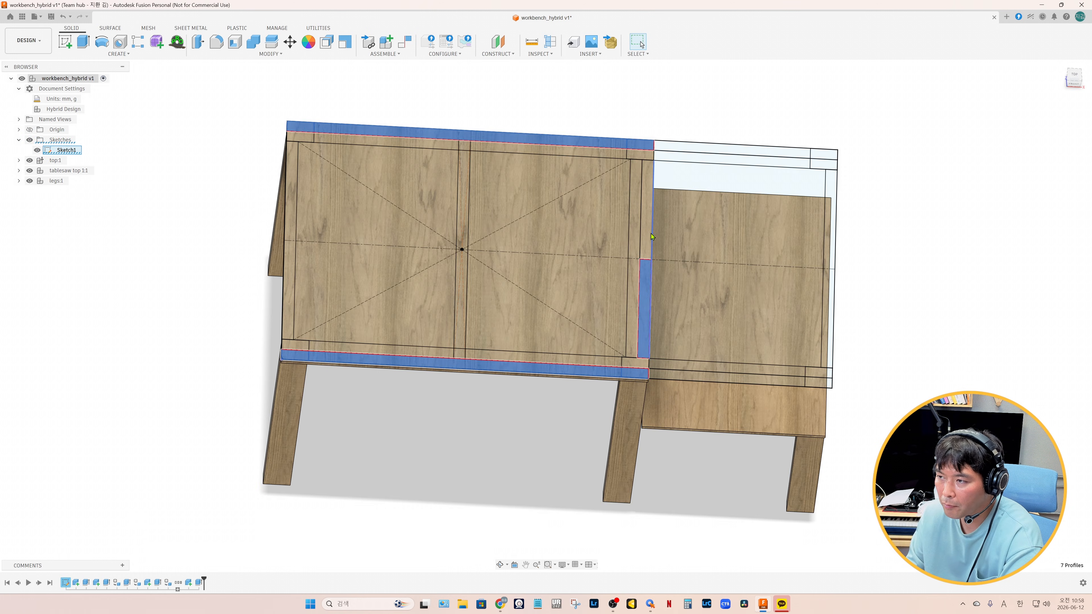
pyautogui.keyDown('ctrl'); pyautogui.click(649, 230); pyautogui.keyUp('ctrl')
pyautogui.keyDown('ctrl'); pyautogui.click(291, 187); pyautogui.keyUp('ctrl')
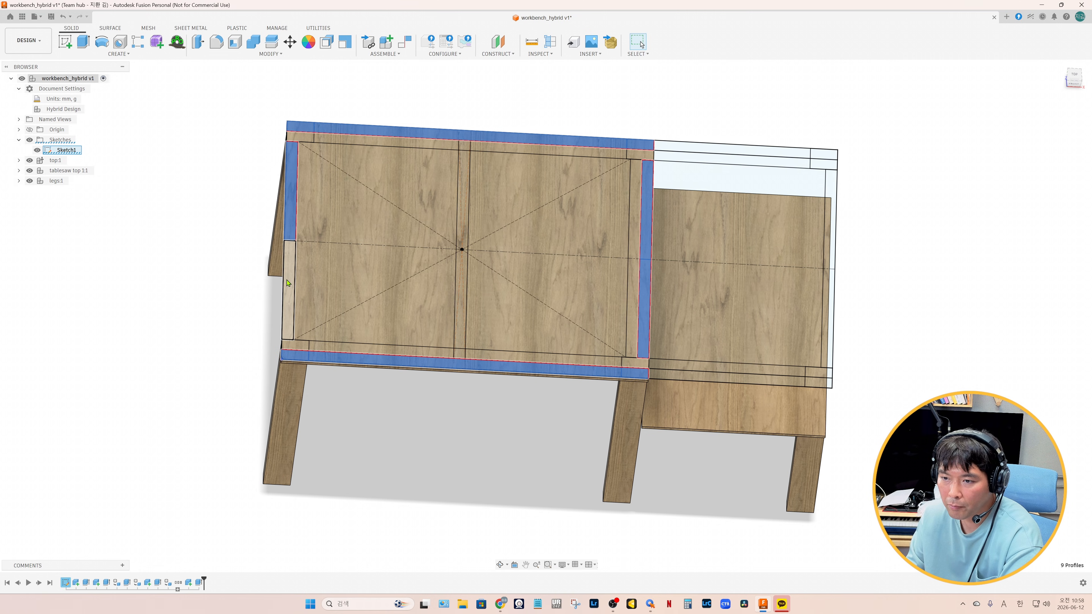
pyautogui.keyDown('ctrl'); pyautogui.click(289, 282); pyautogui.keyUp('ctrl')
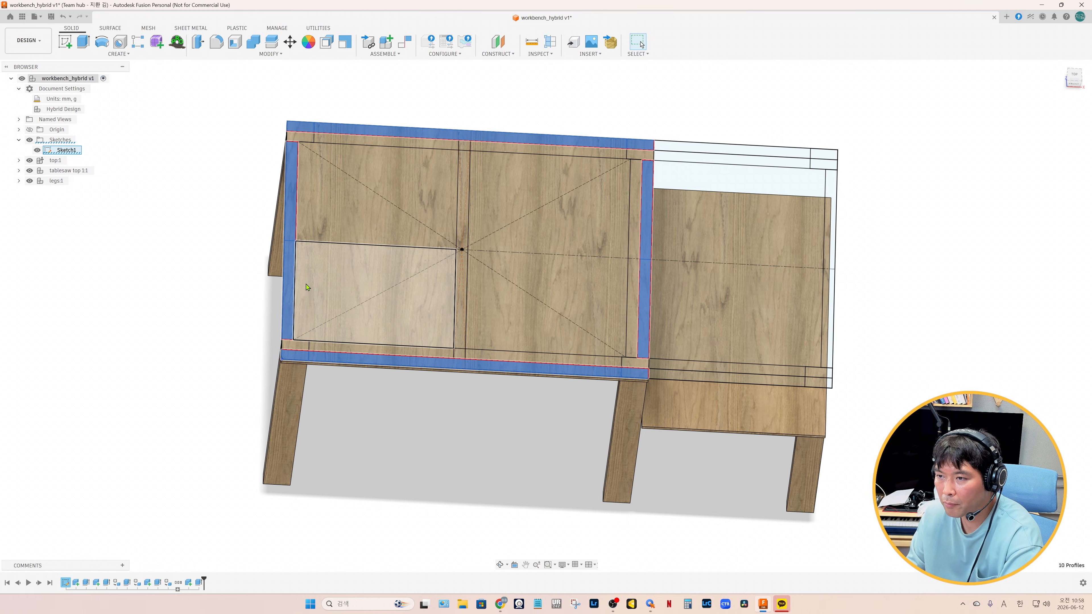
pyautogui.click(979, 145)
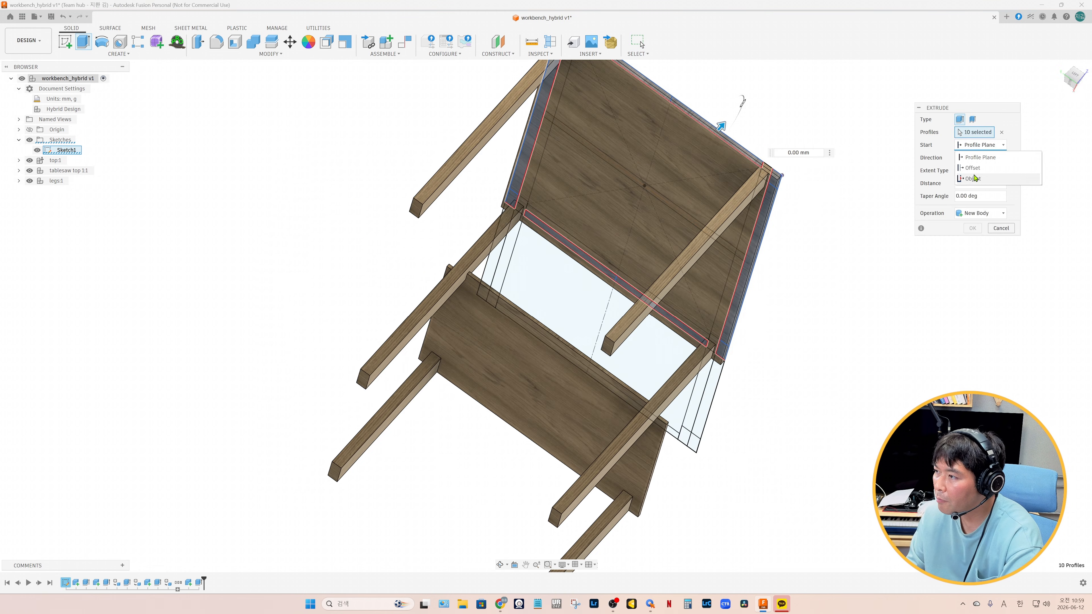
pyautogui.click(972, 179)
pyautogui.click(639, 189)
pyautogui.press('BackSpace')
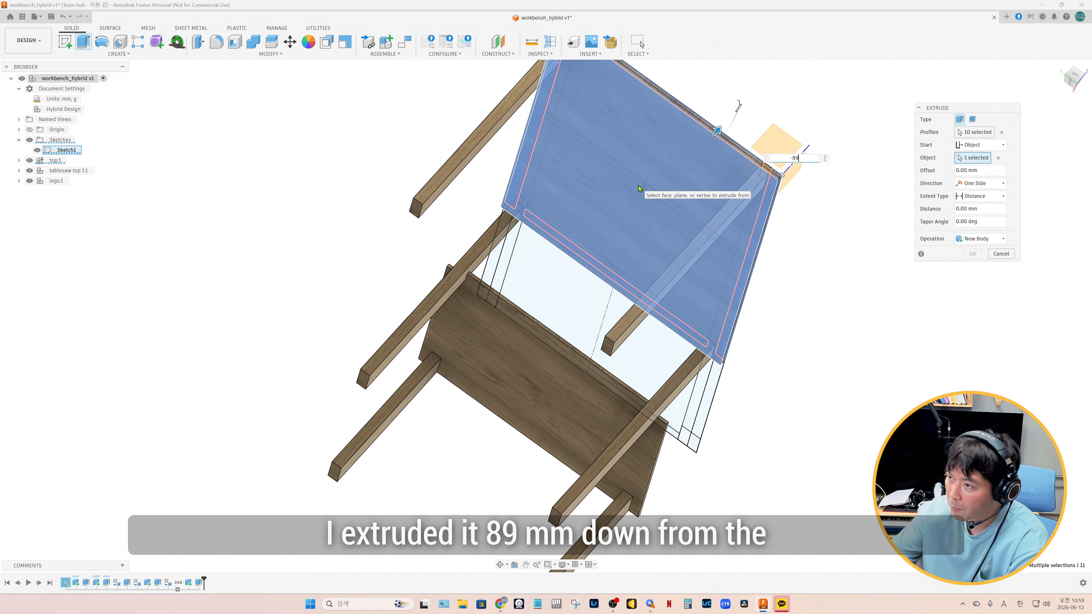
pyautogui.write('-89')
pyautogui.click(980, 238)
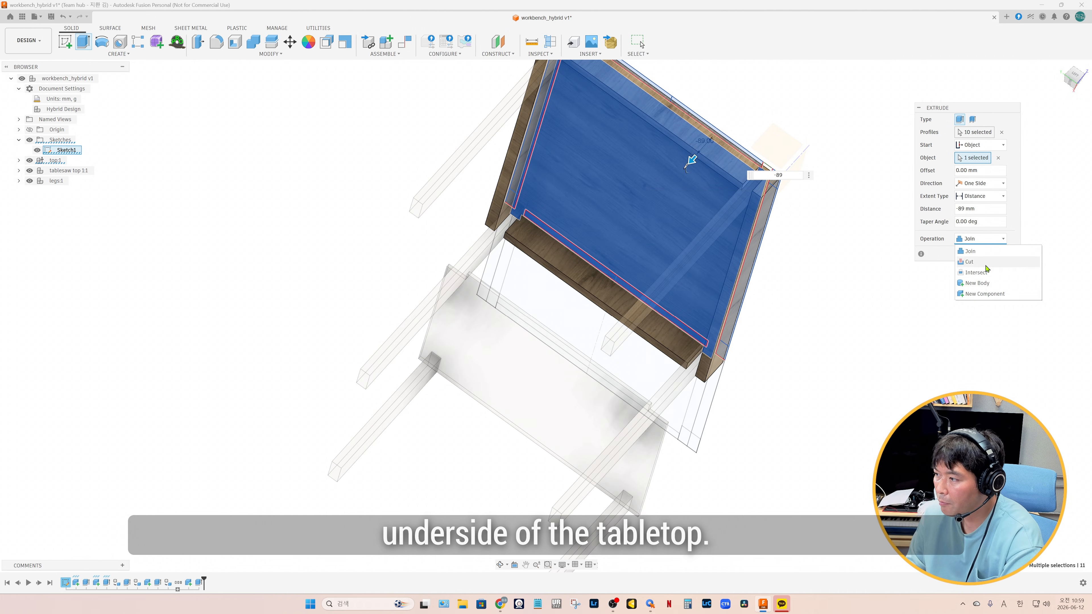
pyautogui.click(984, 294)
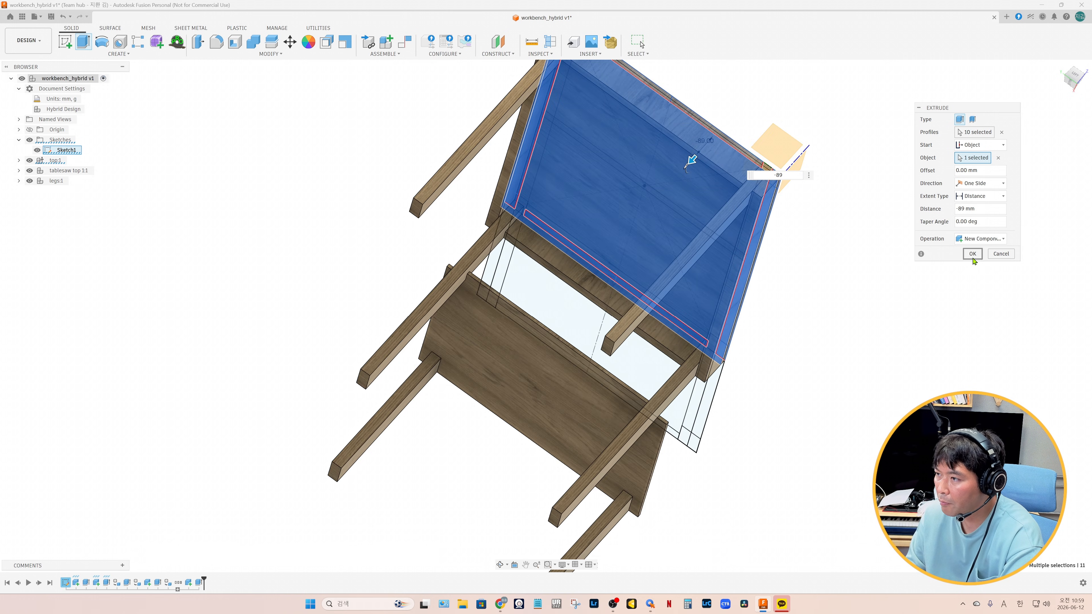
pyautogui.click(972, 254)
# Name the new main top apron component apron
pyautogui.doubleClick(60, 191)
pyautogui.write('apron')
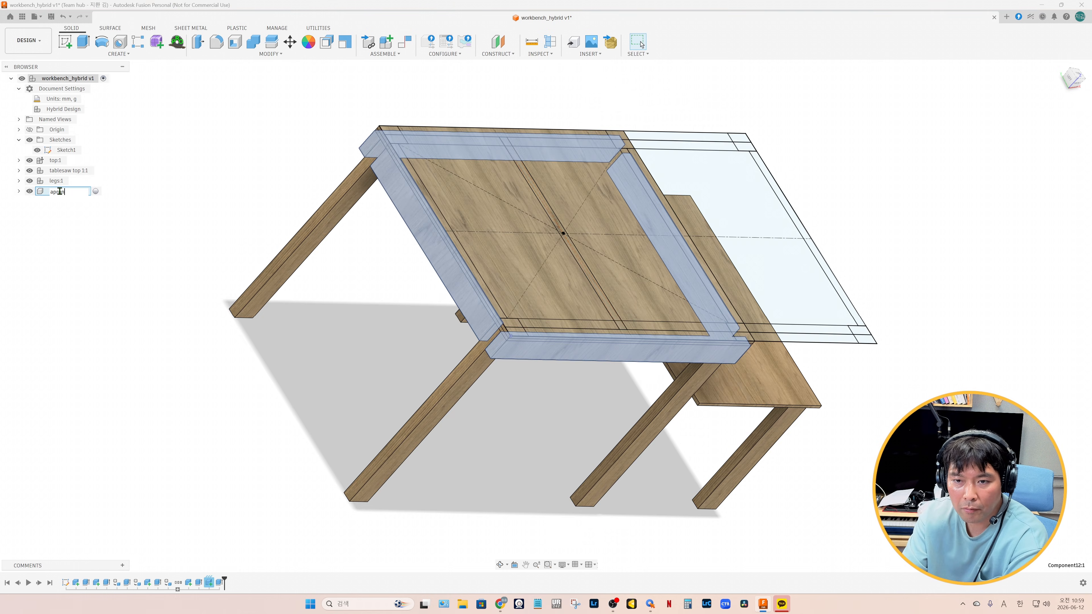
pyautogui.press('Return')
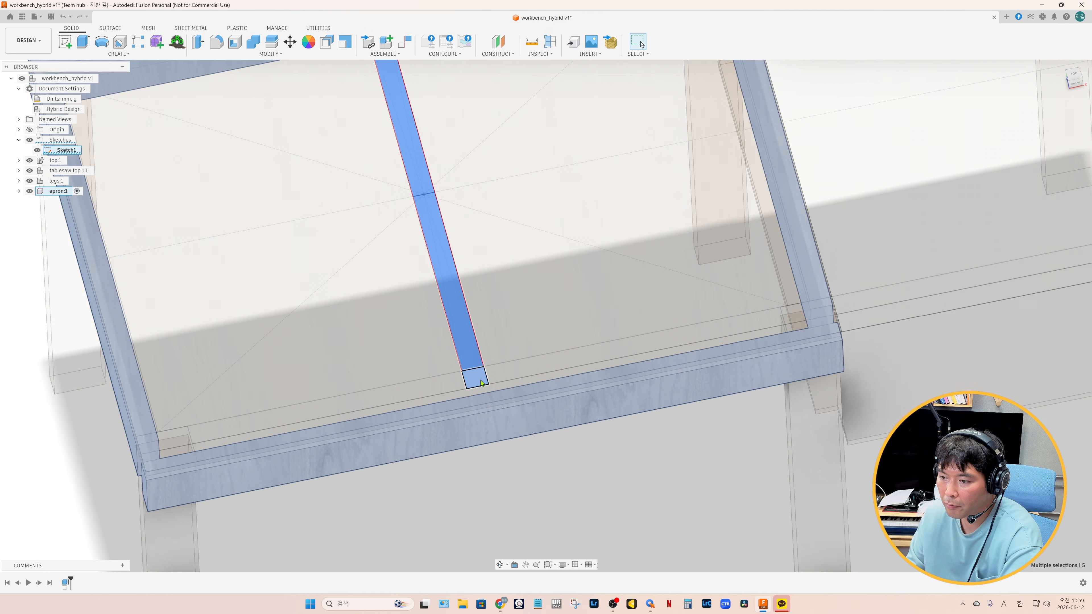
# Extrude the middle stretcher profile from the main top's underside down to the lower face of the aprons as a new component
pyautogui.press('e')
pyautogui.keyDown('shift'); pyautogui.moveTo(502, 418); pyautogui.dragTo(451, 224, button='middle'); pyautogui.keyUp('shift')
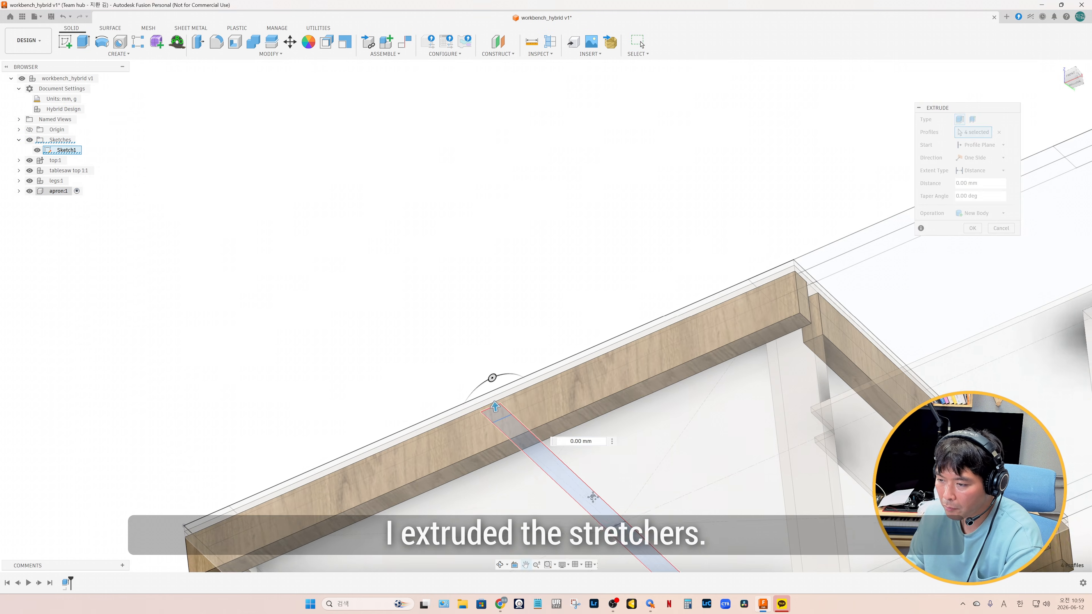
pyautogui.moveTo(597, 517); pyautogui.dragTo(533, 346, button='middle')
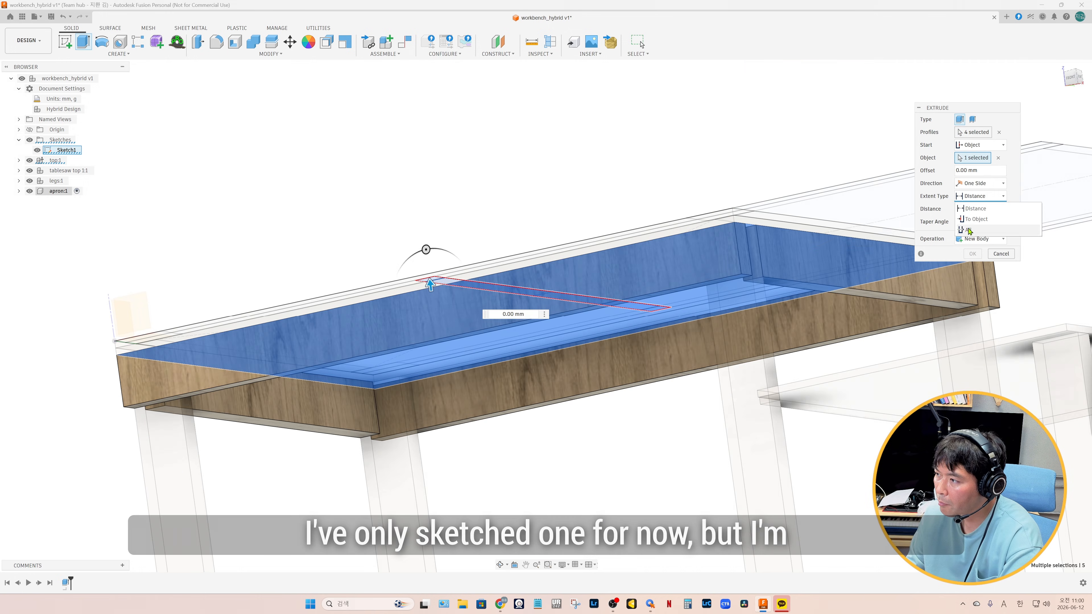
pyautogui.click(976, 219)
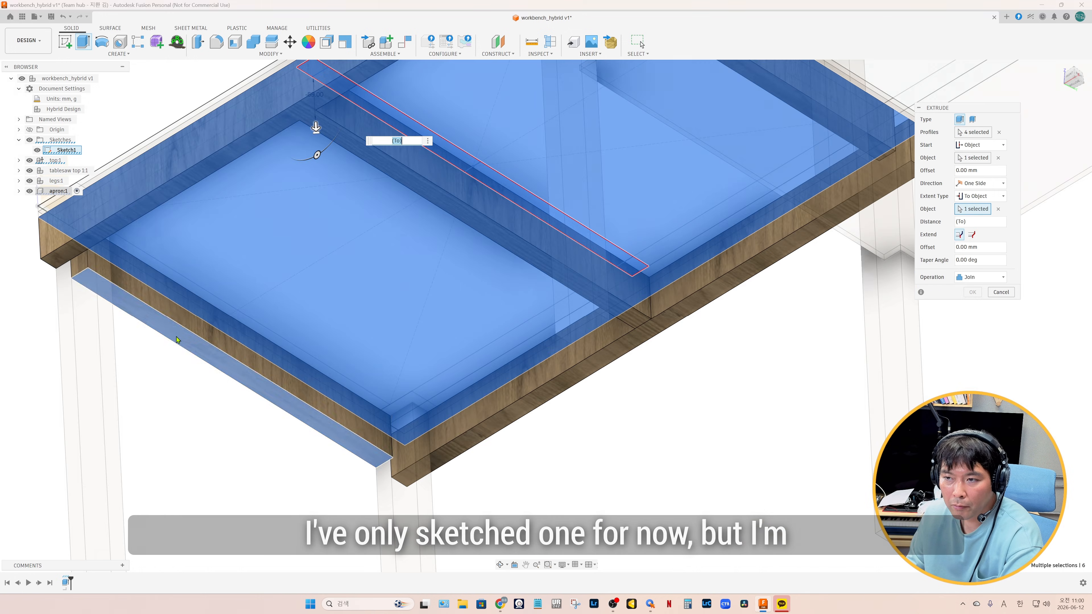
pyautogui.click(453, 324)
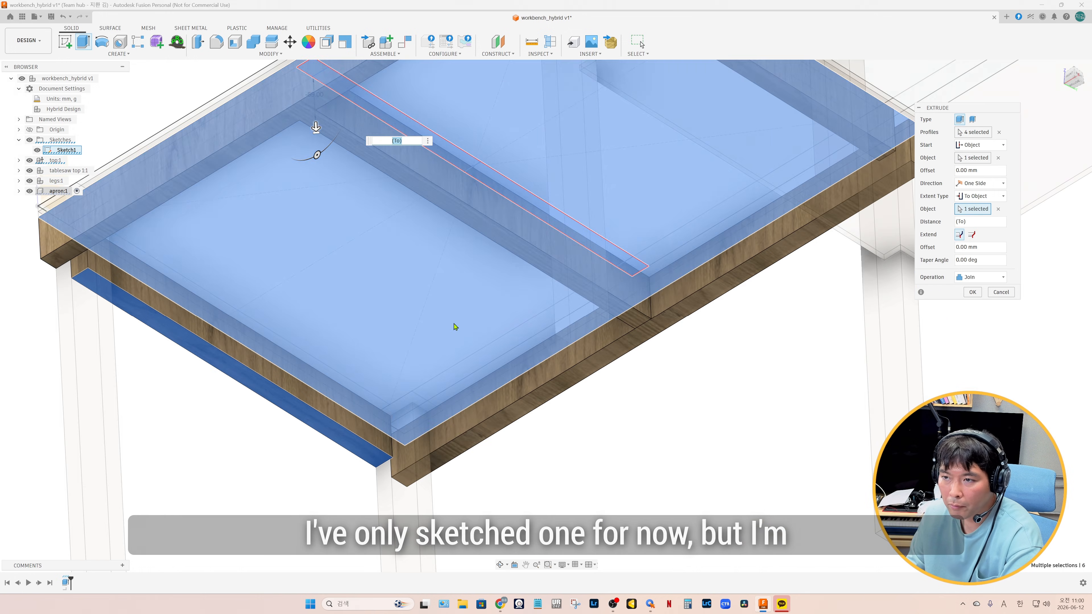
pyautogui.click(979, 276)
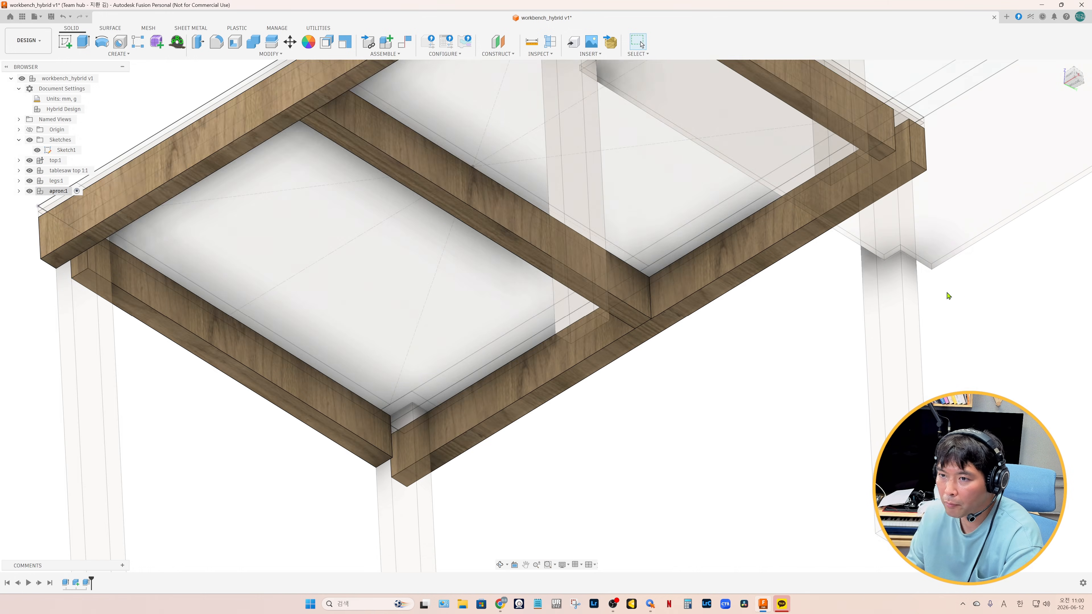
# Convert the bodies inside the apron component into separate components and select the four apron boards for renaming
pyautogui.rightClick(65, 211)
pyautogui.click(102, 218)
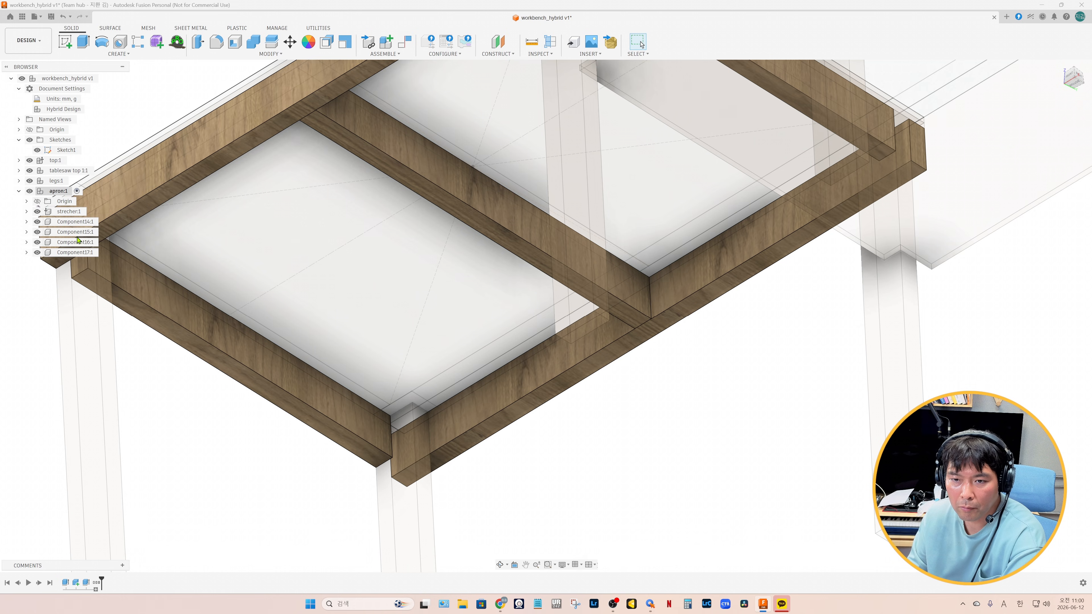
pyautogui.click(73, 221)
pyautogui.keyDown('shift'); pyautogui.click(70, 252); pyautogui.keyUp('shift')
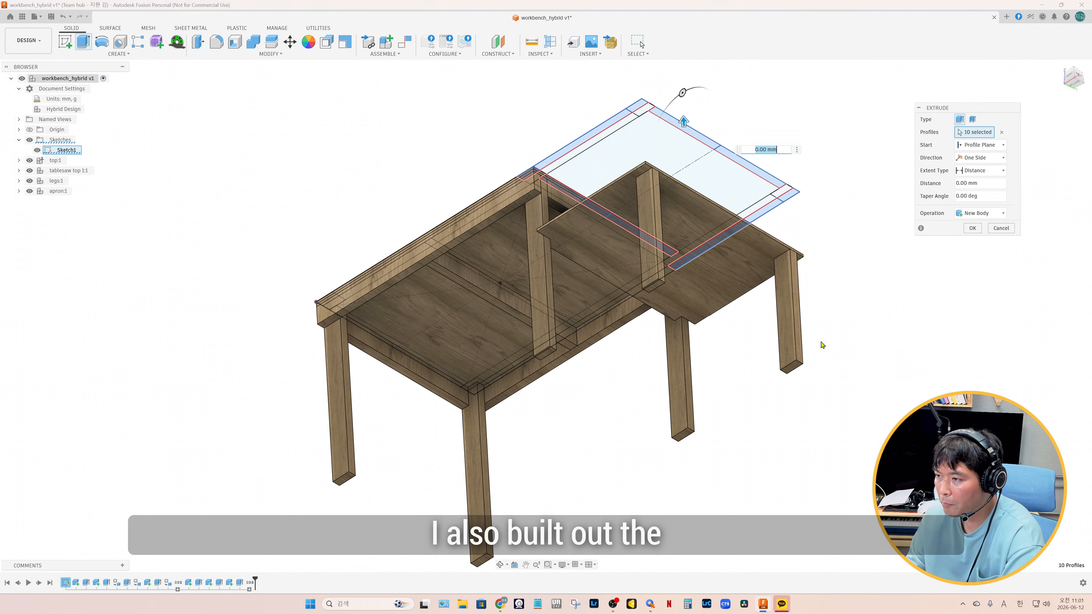
# Extrude the table saw apron profiles by -89 mm from the underside of the table saw panel as a new component
pyautogui.click(975, 150)
pyautogui.click(973, 176)
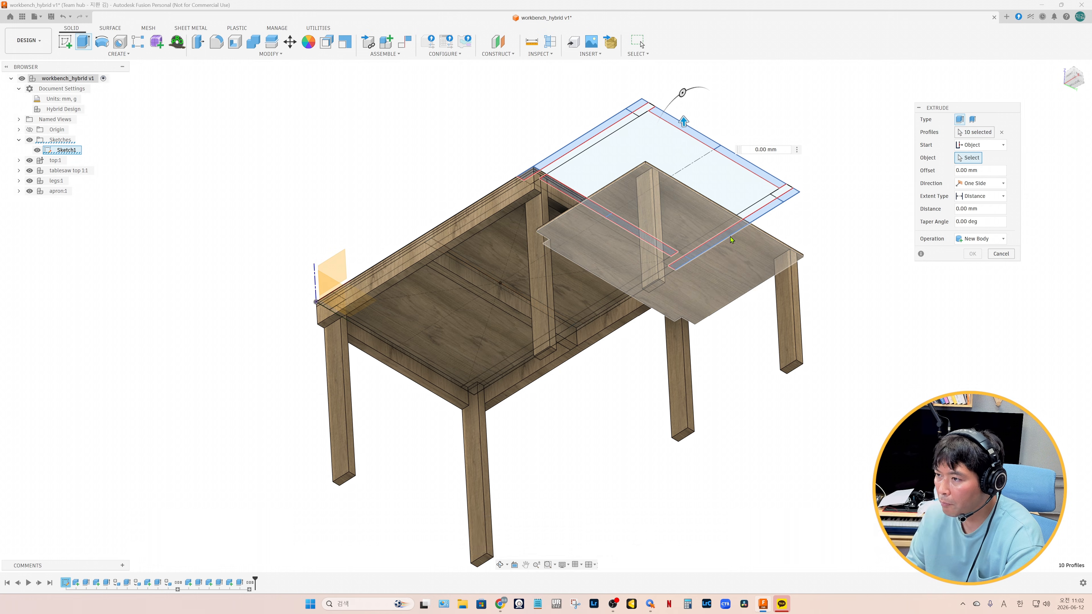
pyautogui.click(736, 274)
pyautogui.write('-89')
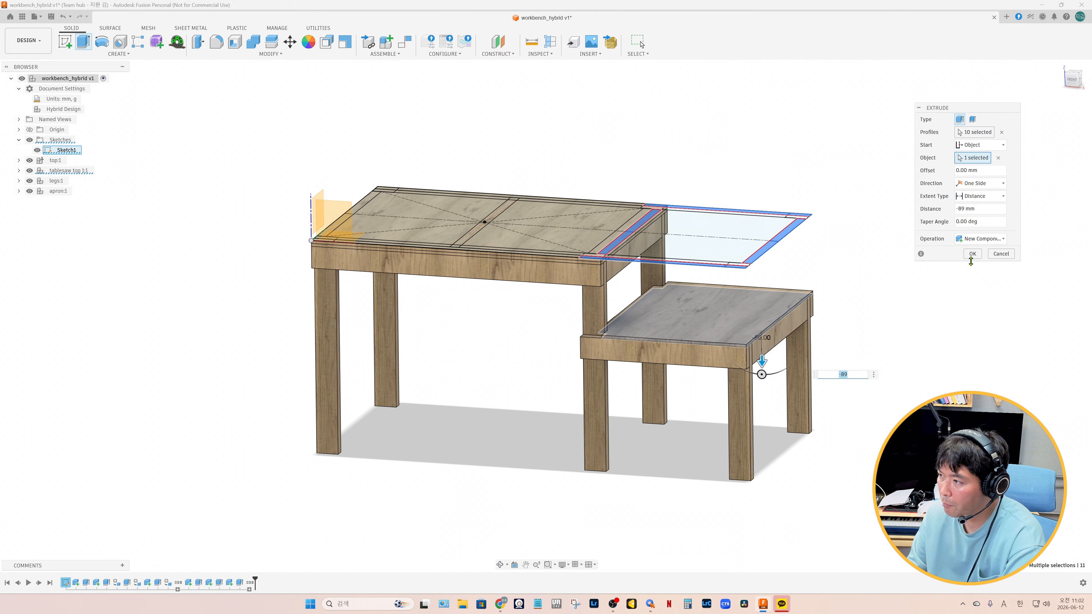
pyautogui.click(972, 254)
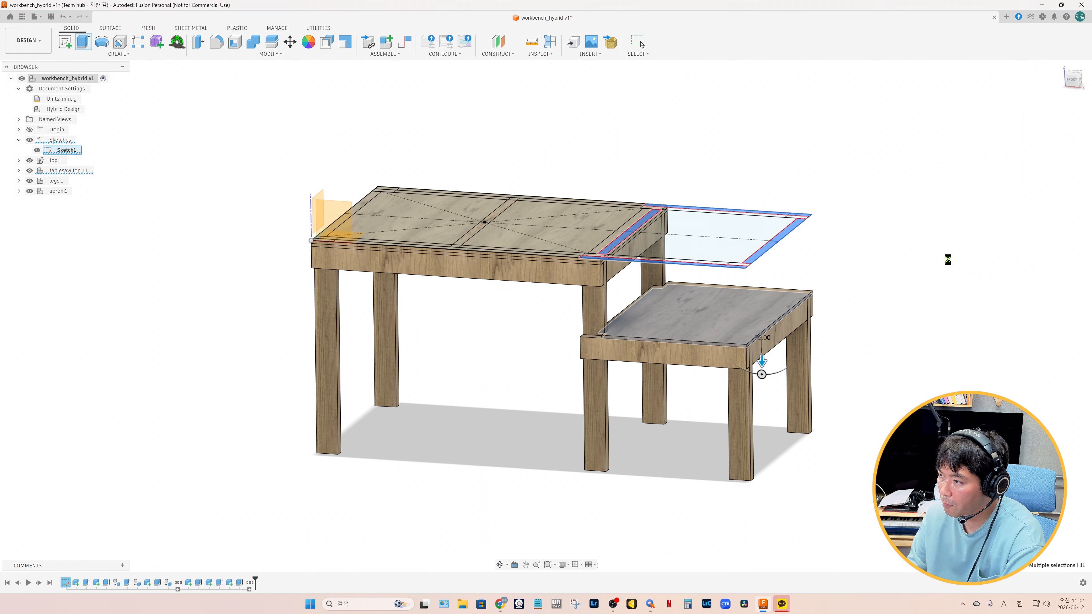
# Name the new component tablesaw apron and convert the bodies inside it into separate components
pyautogui.doubleClick(62, 202)
pyautogui.write('tablesaw apron:1')
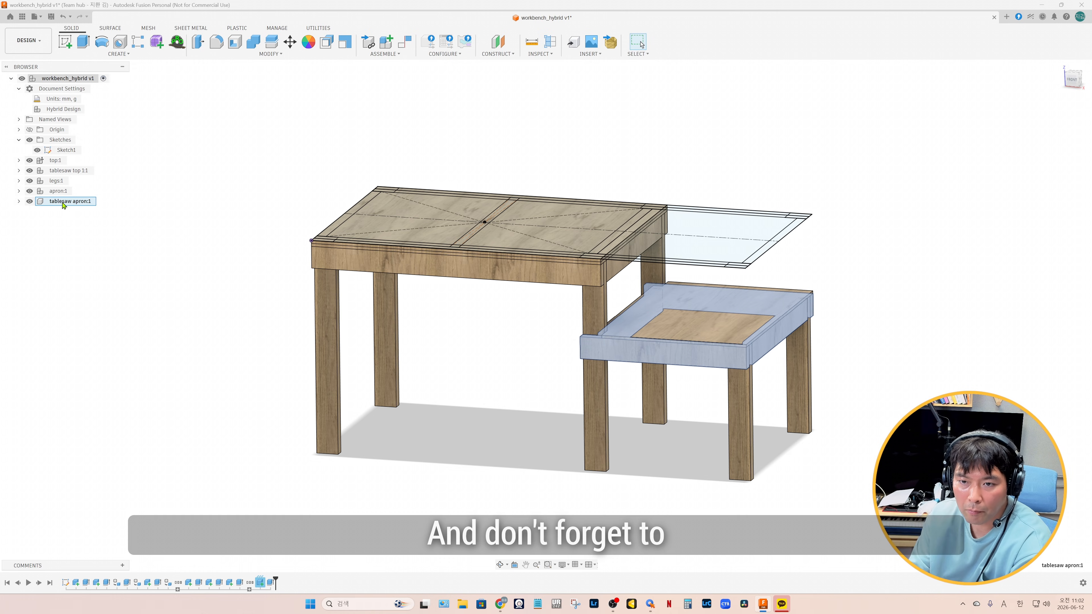
pyautogui.rightClick(65, 222)
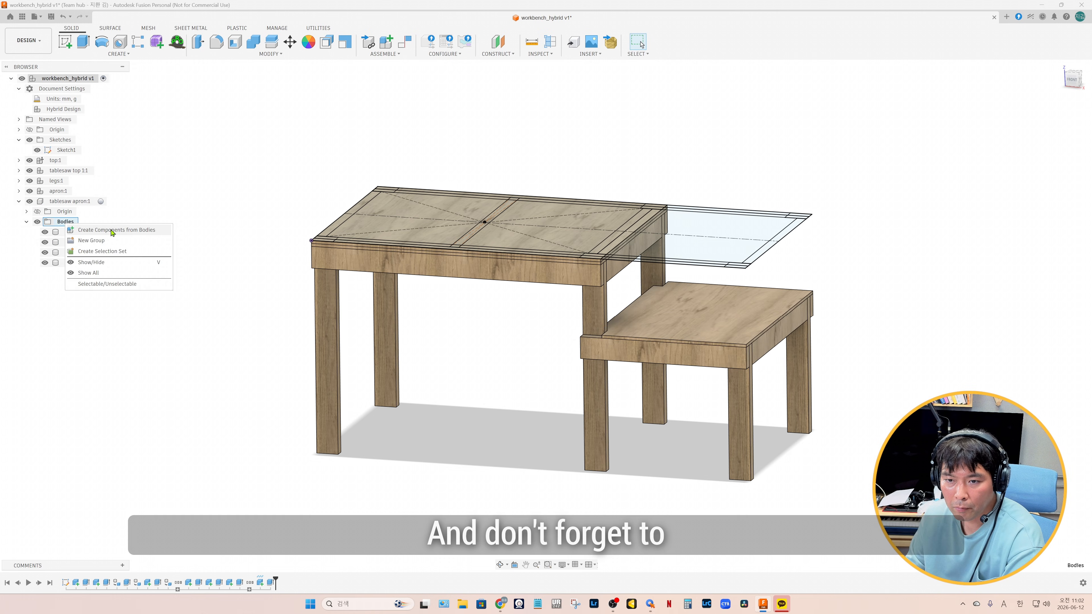
pyautogui.click(110, 230)
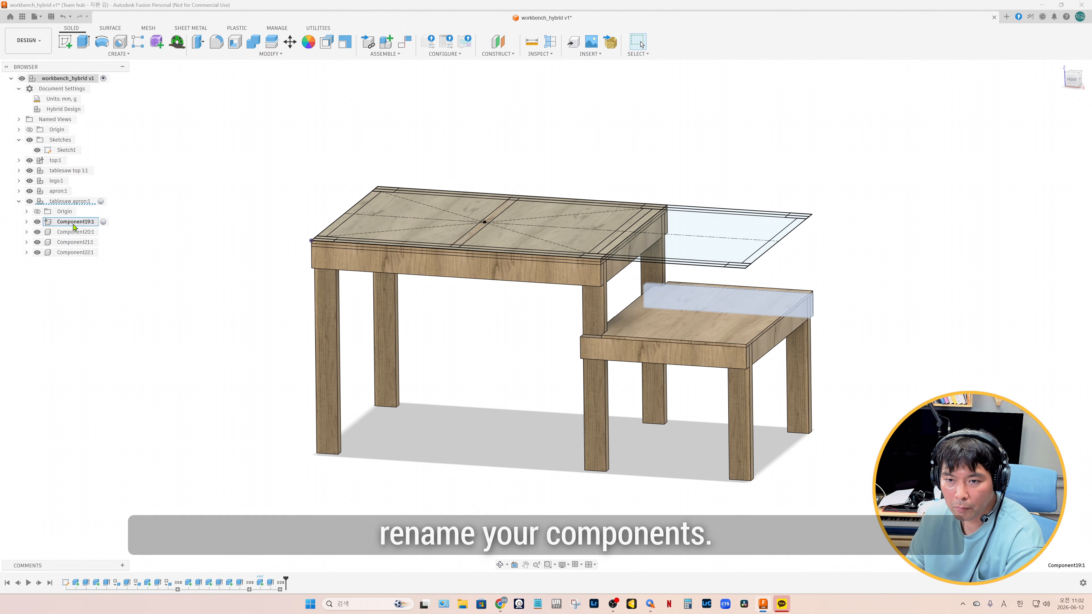
# Rename the four components inside tablesaw apron together as ts apron
pyautogui.keyDown('shift'); pyautogui.click(77, 254); pyautogui.keyUp('shift')
pyautogui.doubleClick(75, 222)
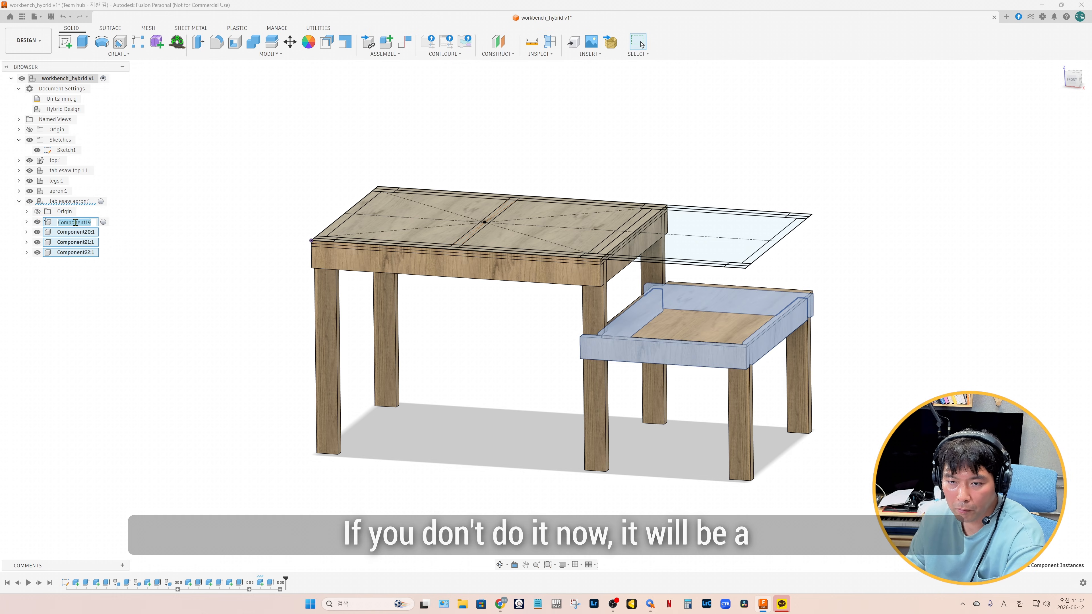
pyautogui.press('Return')
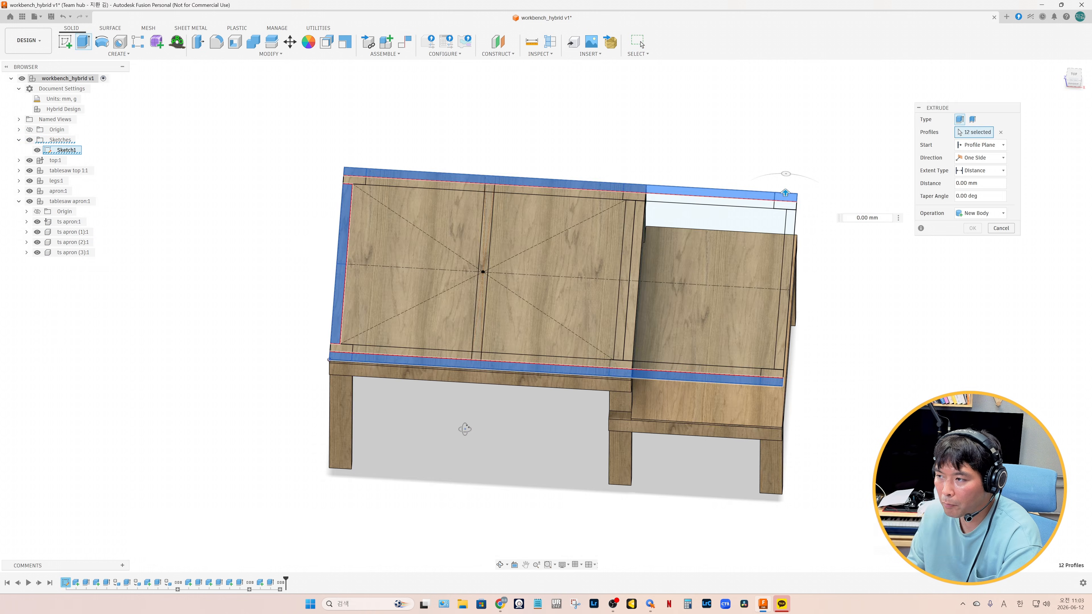
# Extrude the lower frame profiles of the whole bench 89 mm from a start offset of -880+100 mm as a new component
pyautogui.keyDown('shift'); pyautogui.moveTo(463, 427); pyautogui.dragTo(468, 379, button='middle'); pyautogui.keyUp('shift')
pyautogui.click(1001, 145)
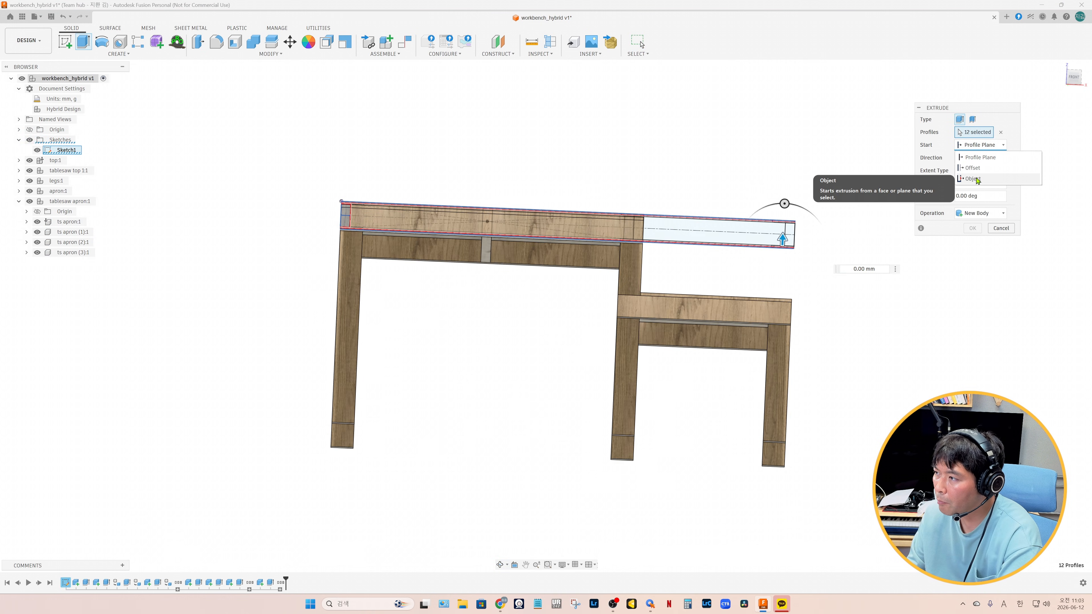
pyautogui.click(973, 167)
pyautogui.write('-880')
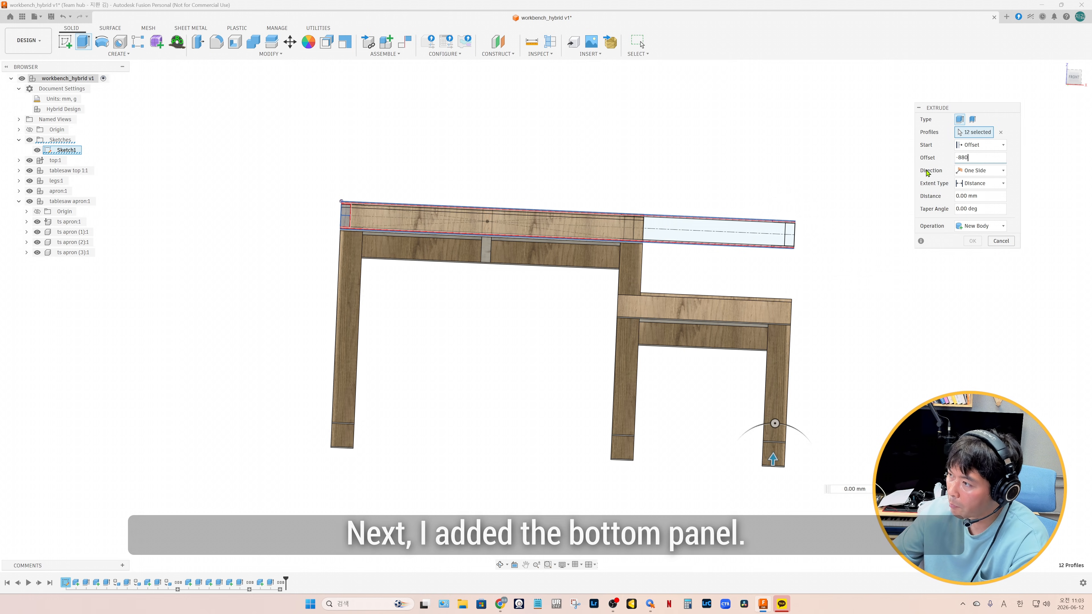
pyautogui.write('+100')
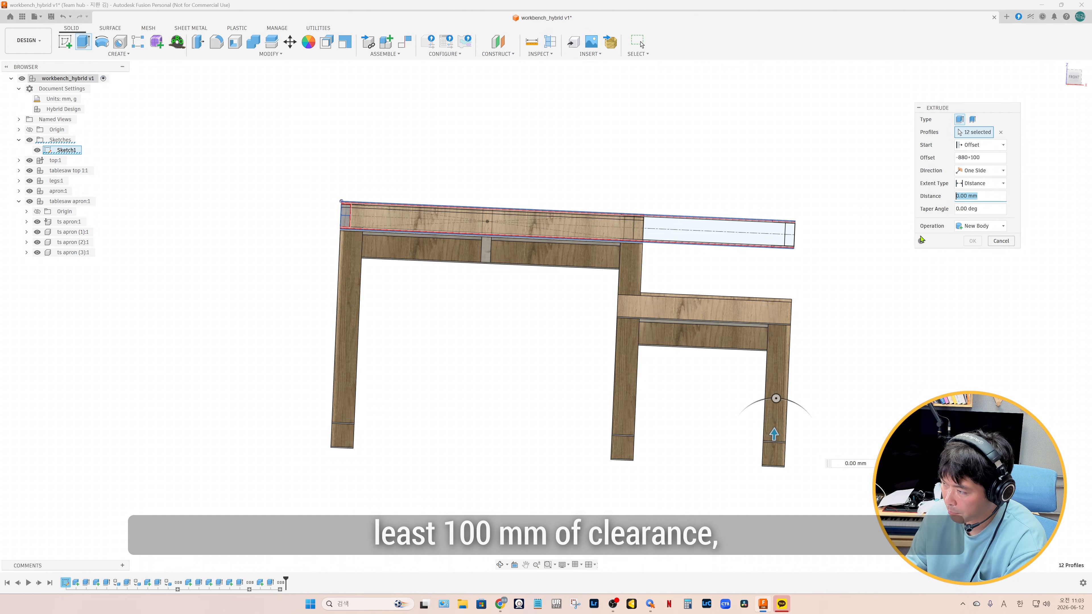
pyautogui.write('89')
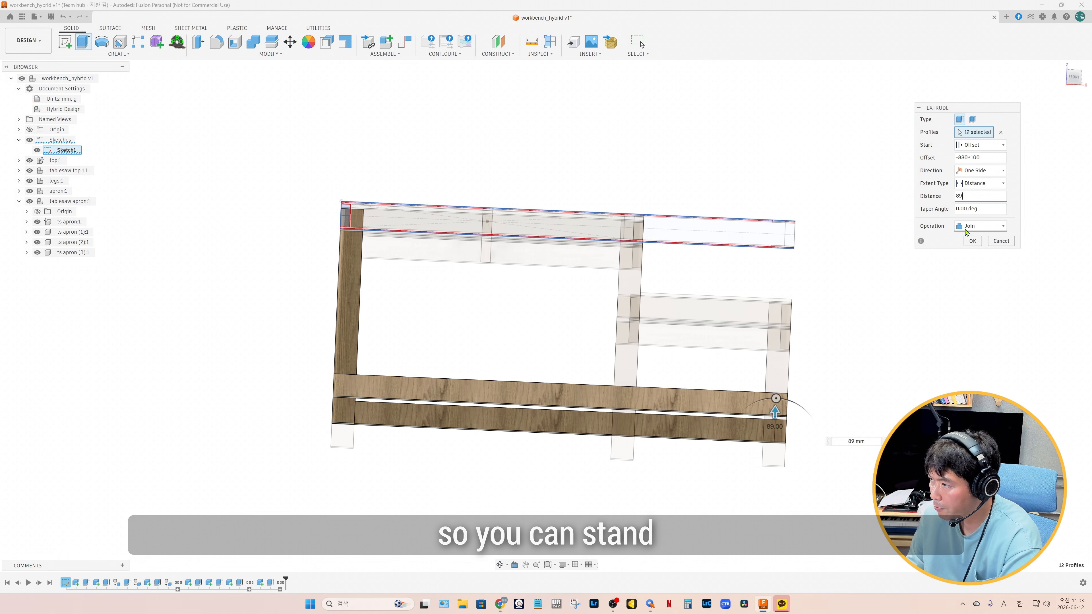
pyautogui.click(960, 226)
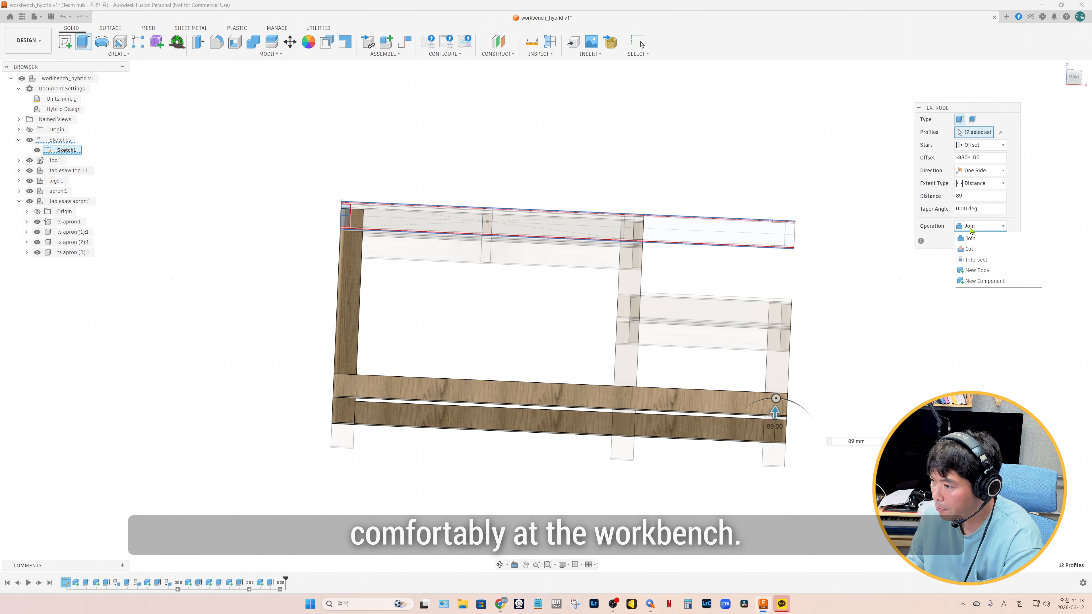
pyautogui.click(974, 282)
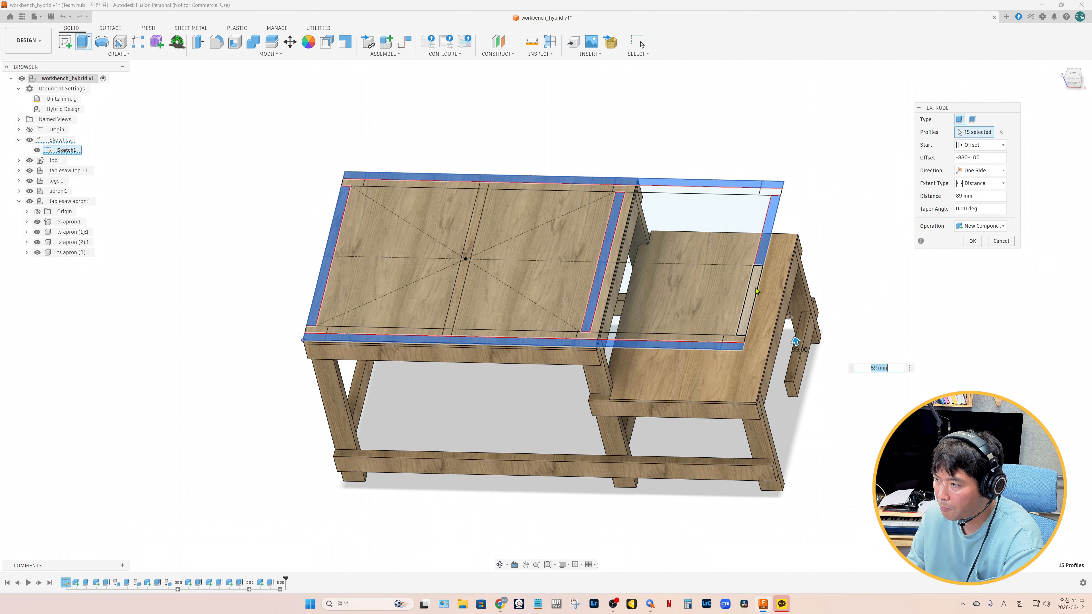
pyautogui.click(972, 241)
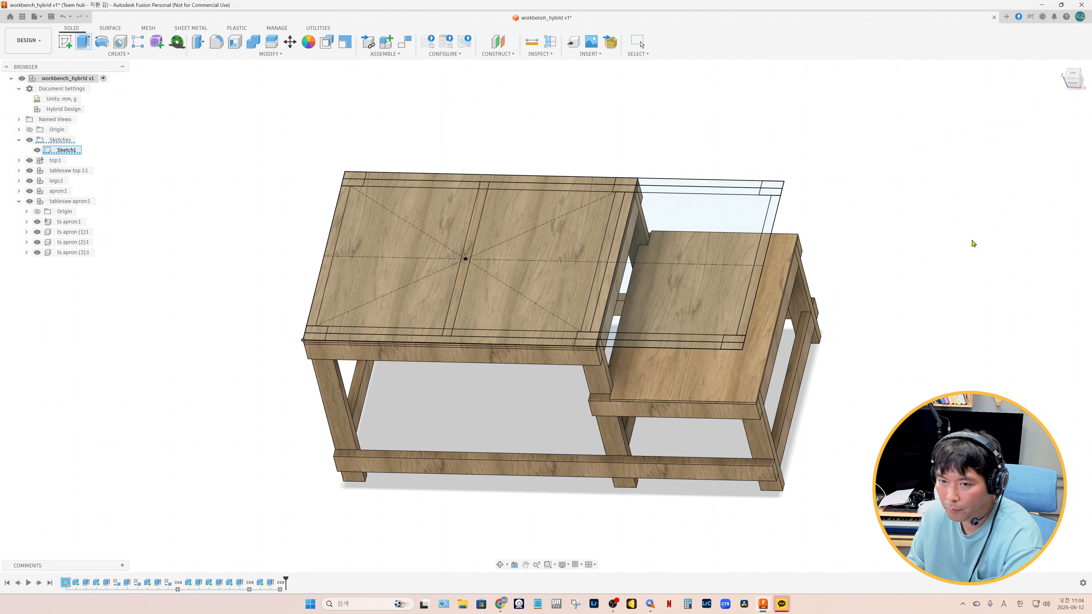
# Name the lower frame component and the five member components inside it bottom apron
pyautogui.click(19, 200)
pyautogui.doubleClick(61, 212)
pyautogui.write('bottom apron:1')
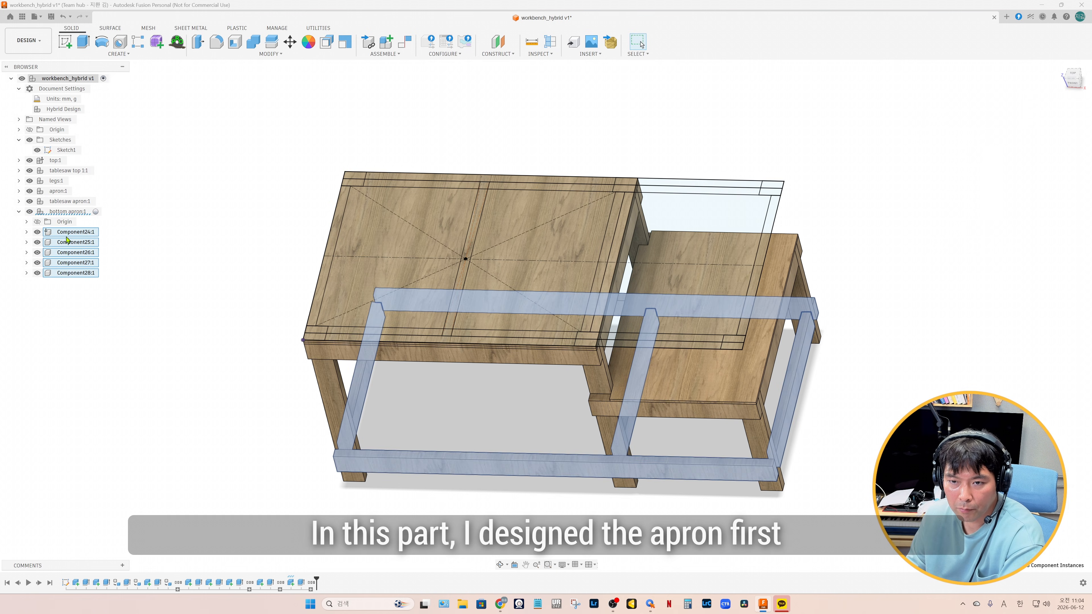
pyautogui.press('Return')
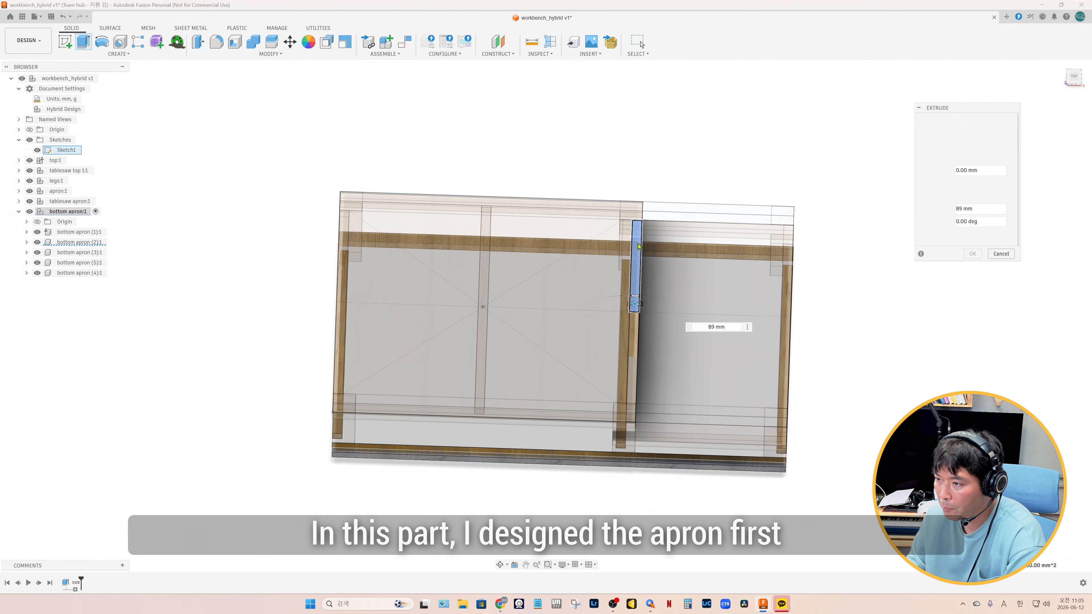
# Extrude an additional 89 mm high crosspiece beside the middle one in the bottom apron as a new component
pyautogui.keyDown('shift'); pyautogui.moveTo(879, 466); pyautogui.dragTo(771, 404, button='middle'); pyautogui.keyUp('shift')
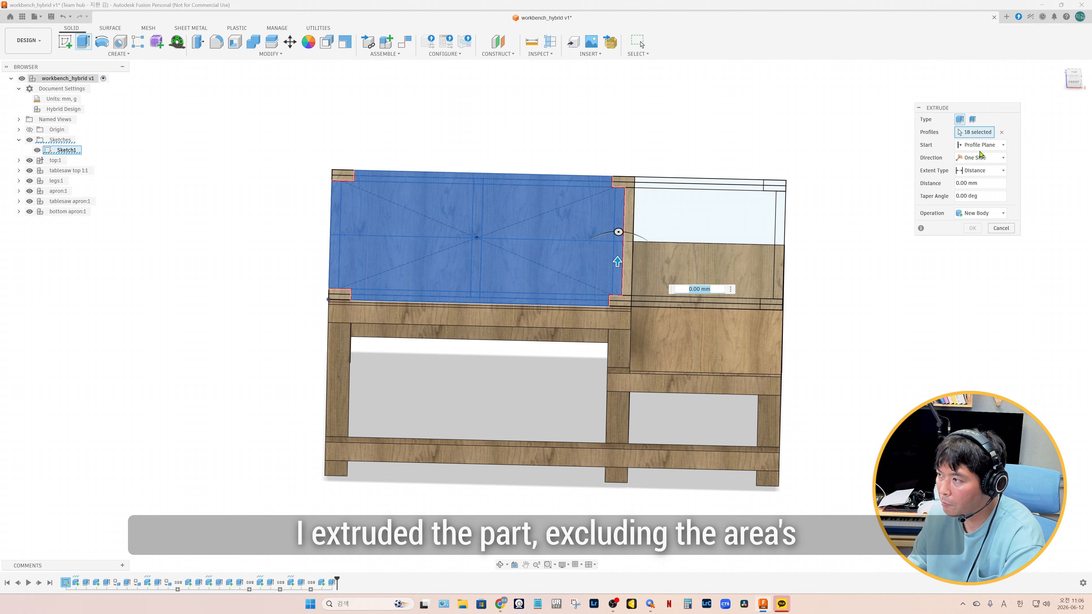
# Extrude the main section's shelf profiles, excluding the leg areas, 12 mm from the bottom apron's top face as a new component
pyautogui.click(981, 145)
pyautogui.click(973, 179)
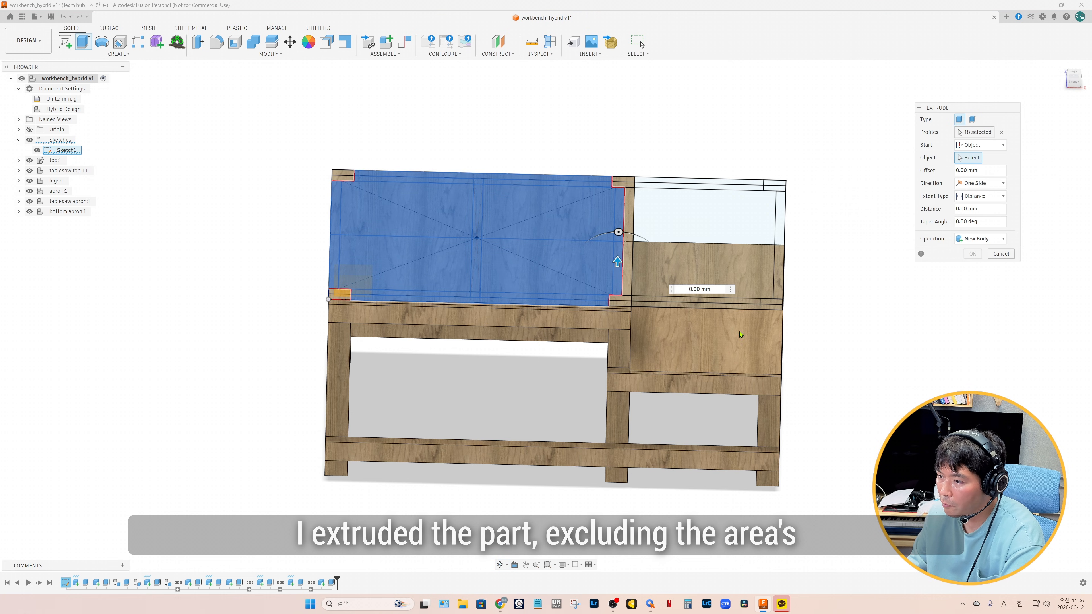
pyautogui.click(521, 446)
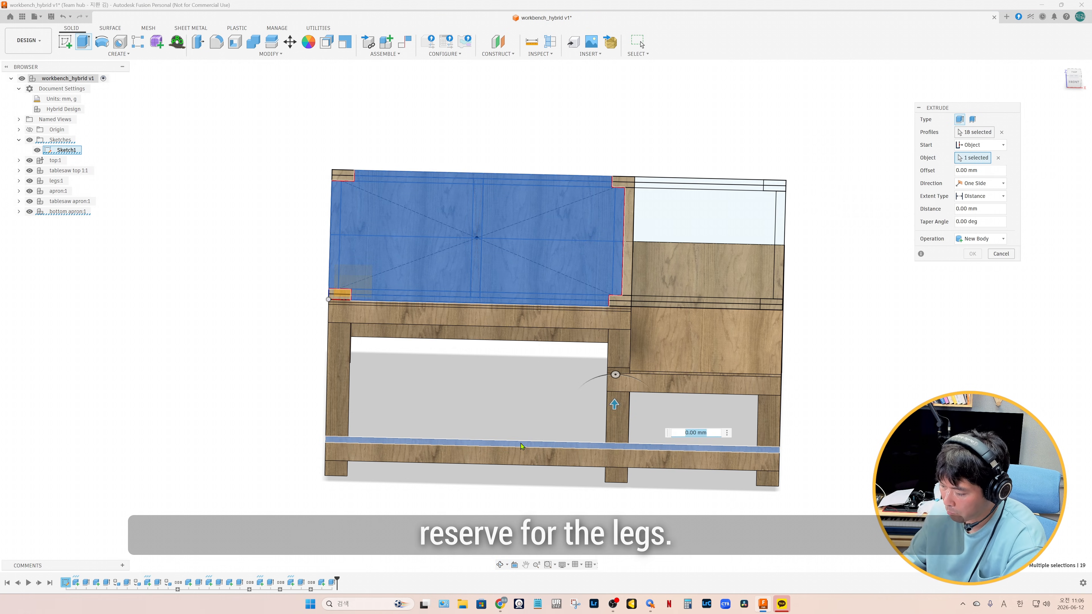
pyautogui.write('12')
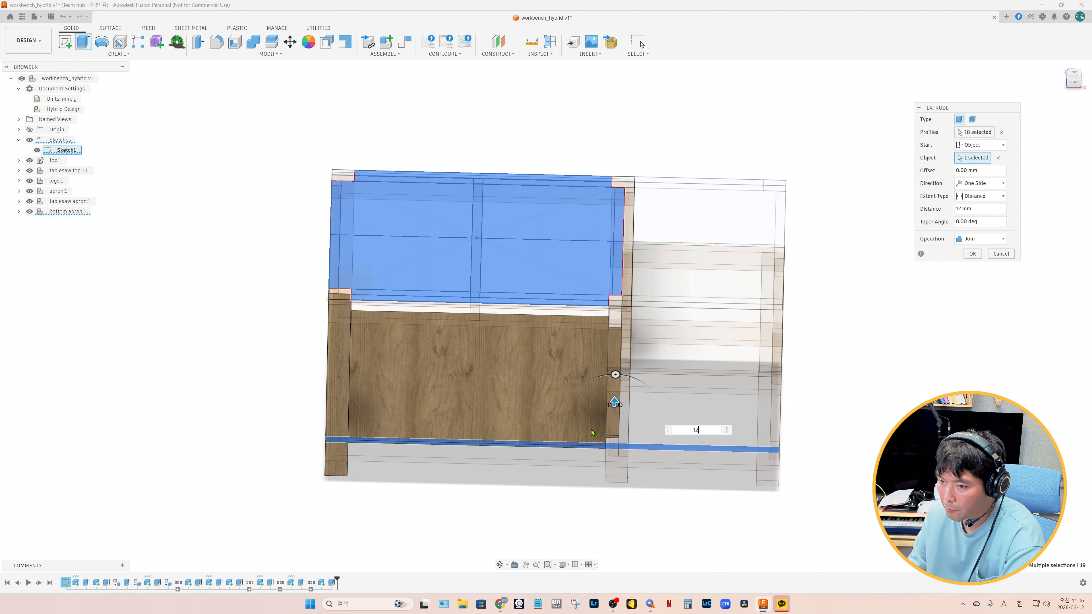
pyautogui.click(975, 239)
pyautogui.click(976, 292)
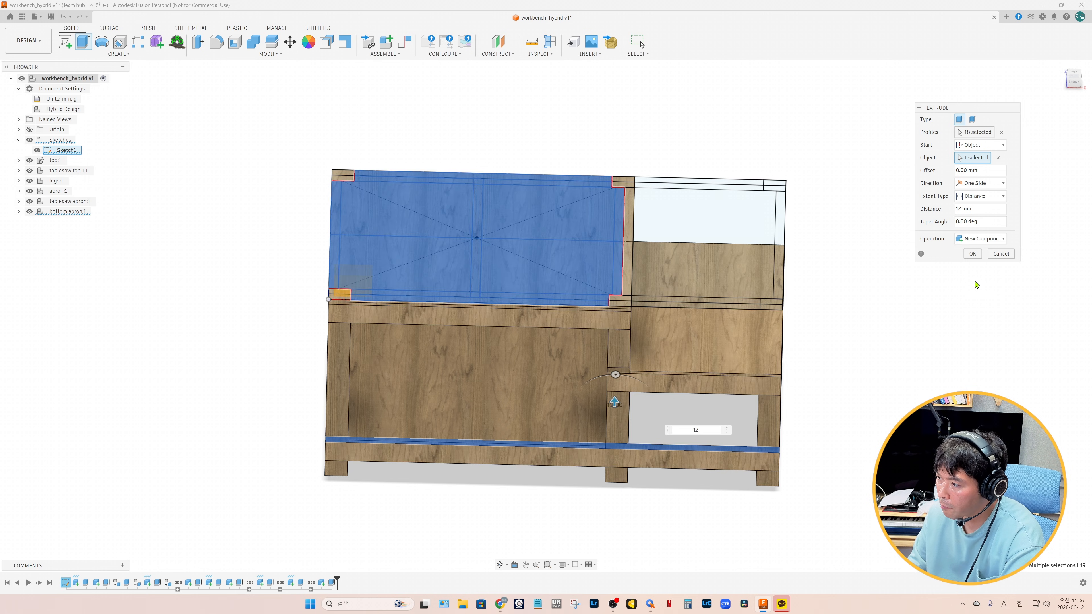
pyautogui.click(972, 253)
# Name the new shelf component bottom shelf and convert its body into a component named bottom shelf (1)
pyautogui.doubleClick(63, 223)
pyautogui.write('bottom shelf')
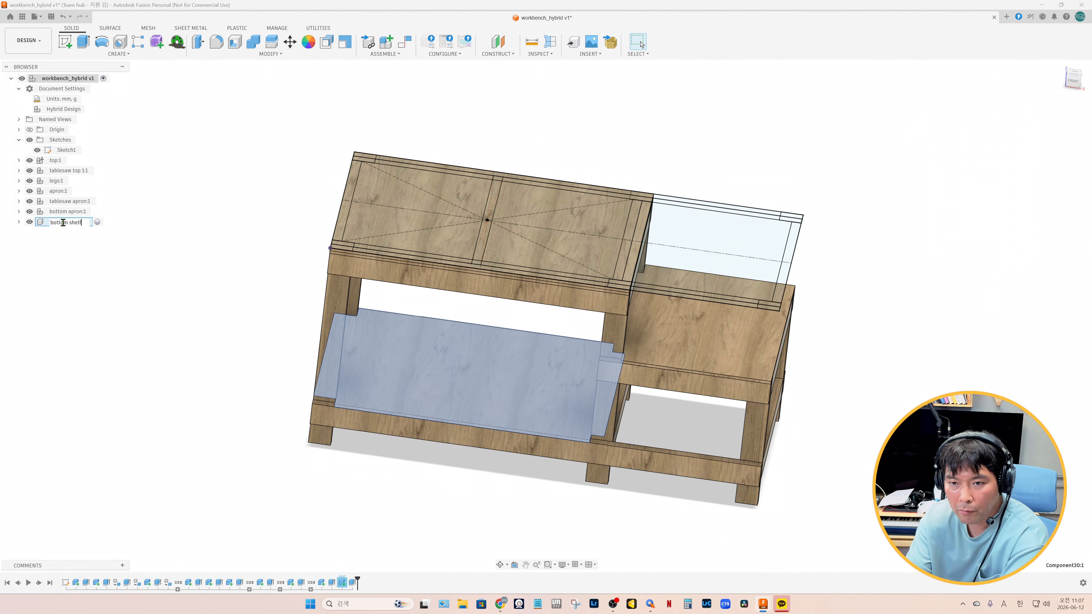
pyautogui.press('Escape')
pyautogui.click(19, 221)
pyautogui.rightClick(61, 243)
pyautogui.click(98, 251)
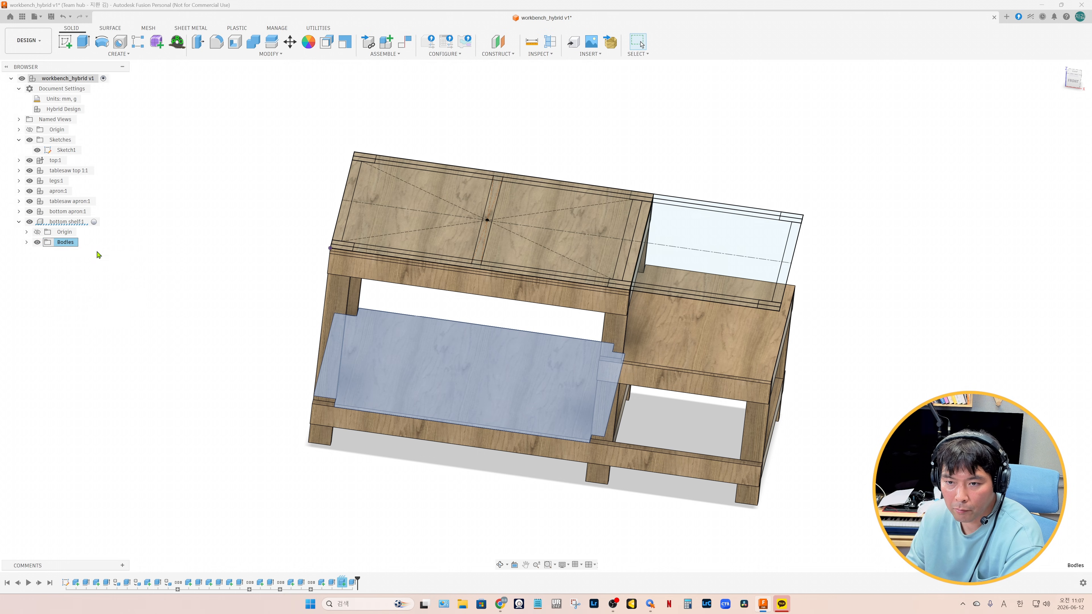
pyautogui.doubleClick(68, 243)
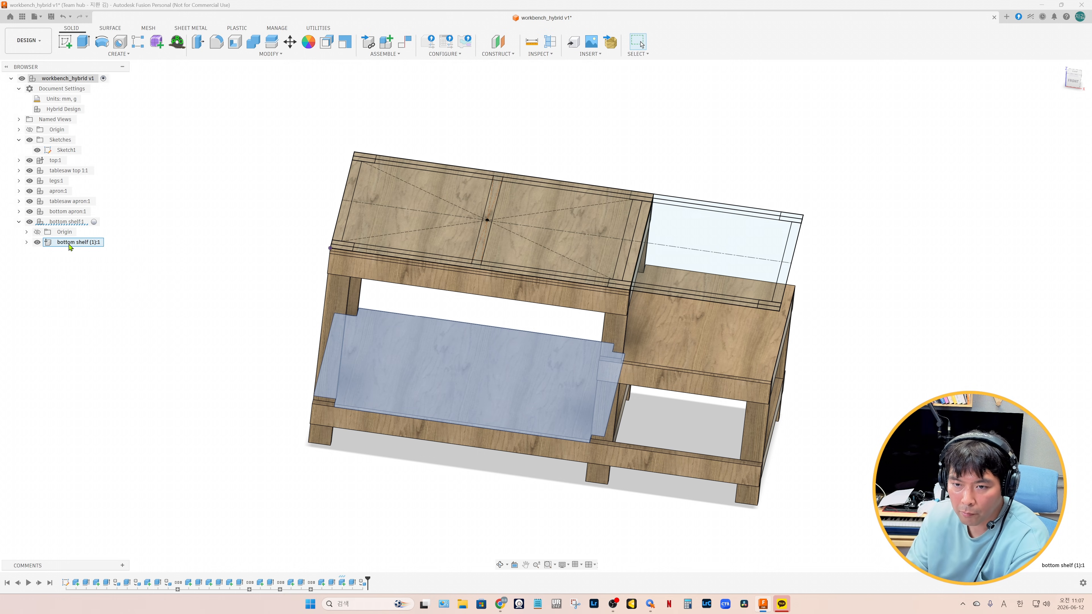
pyautogui.doubleClick(69, 244)
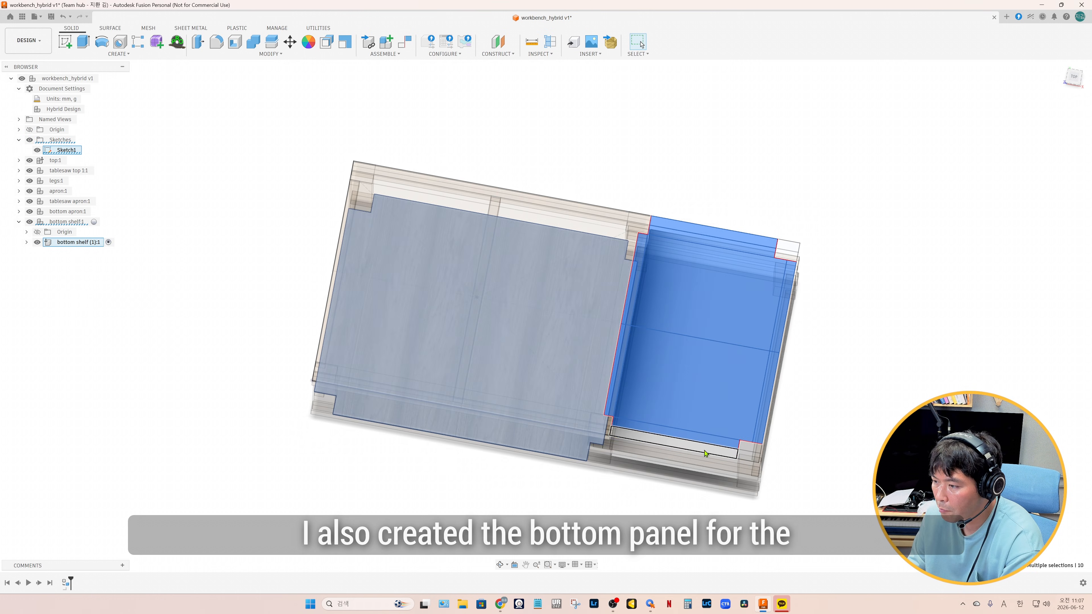
# Extrude the table saw section's shelf profiles 12 mm from the bottom apron's top face as a new component
pyautogui.press('e')
pyautogui.keyDown('shift'); pyautogui.moveTo(858, 463); pyautogui.dragTo(860, 427, button='middle'); pyautogui.keyUp('shift')
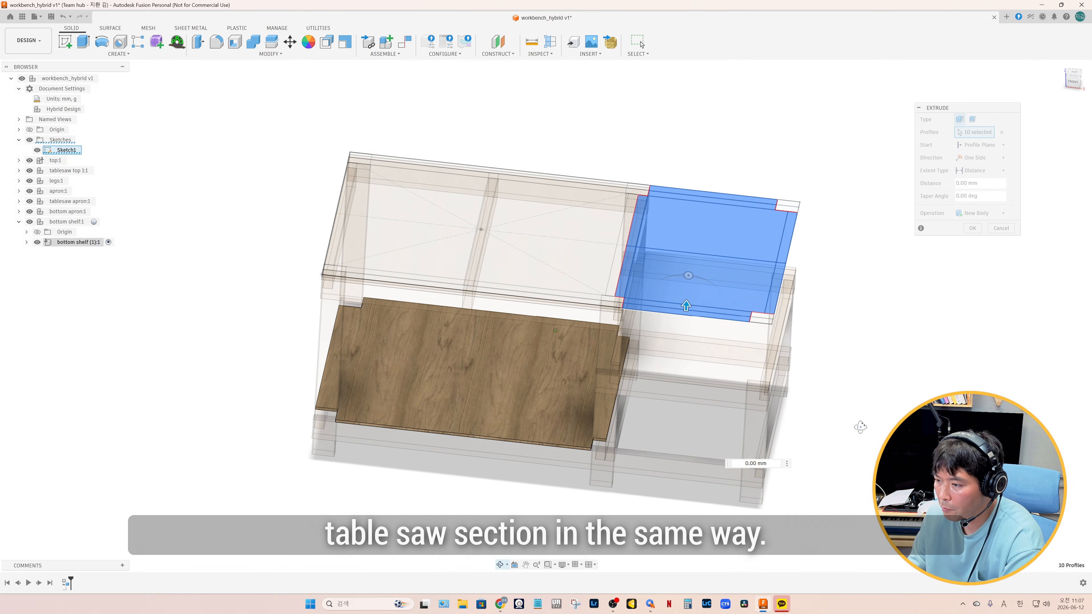
pyautogui.click(649, 456)
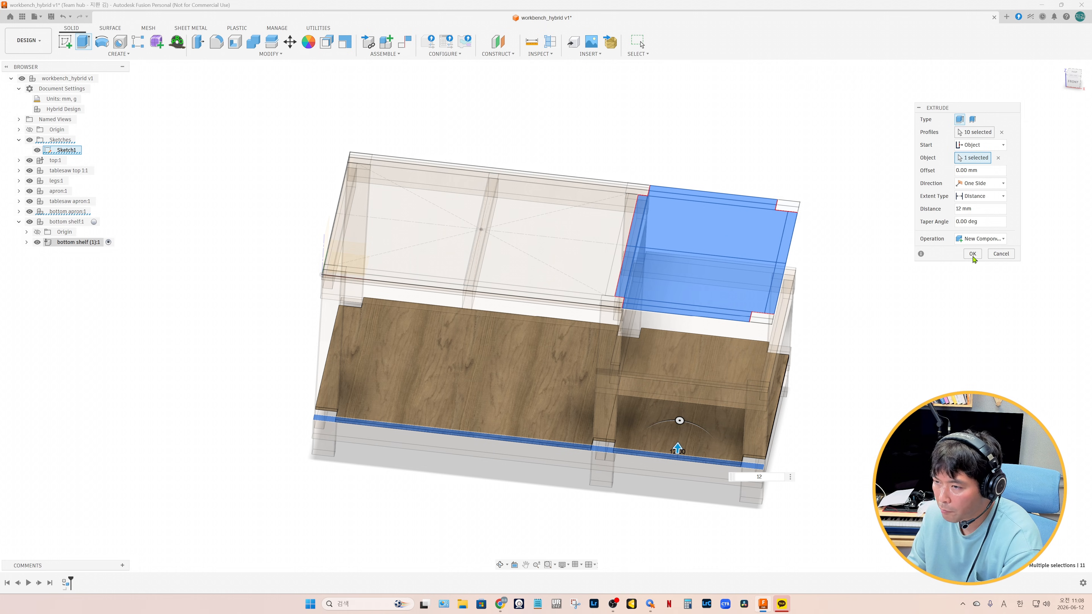
pyautogui.click(972, 253)
# Convert the body inside bottom shelf (1) into a component and name the two shelf components bottom shelf (2) and ts bottom shelf
pyautogui.click(27, 242)
pyautogui.rightClick(69, 264)
pyautogui.click(101, 301)
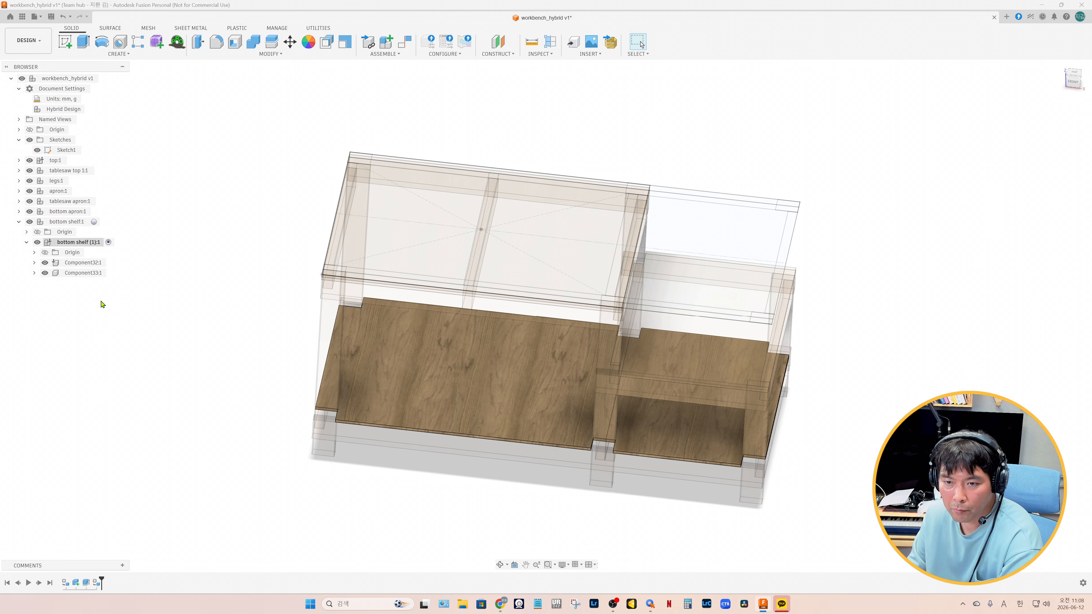
pyautogui.click(77, 274)
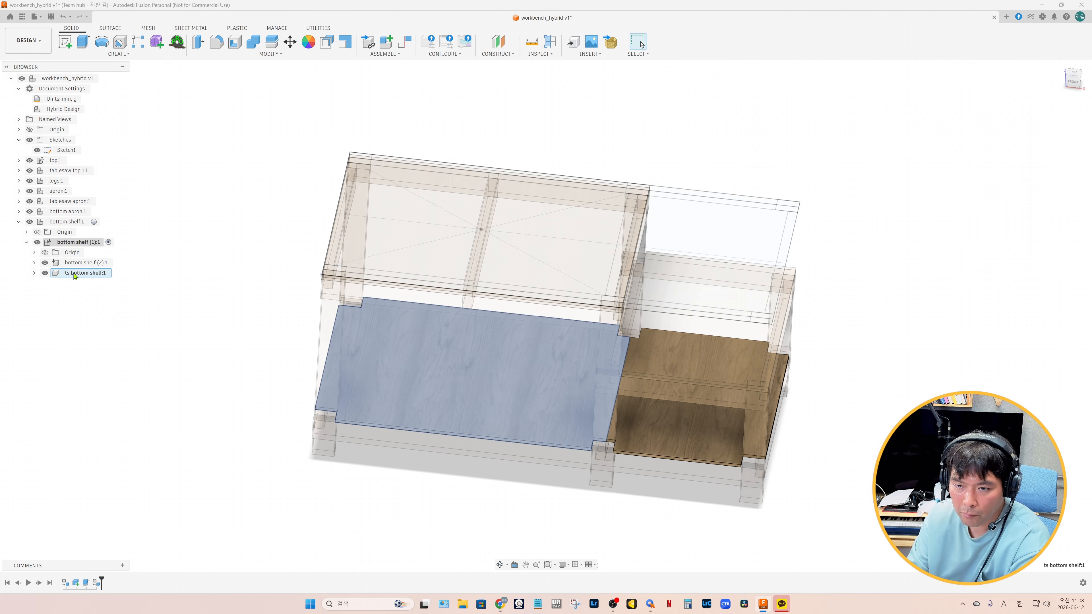
# Start extruding the six outer leg profiles in the whole workbench assembly, with the bottom face of a leg as the start object
pyautogui.click(103, 78)
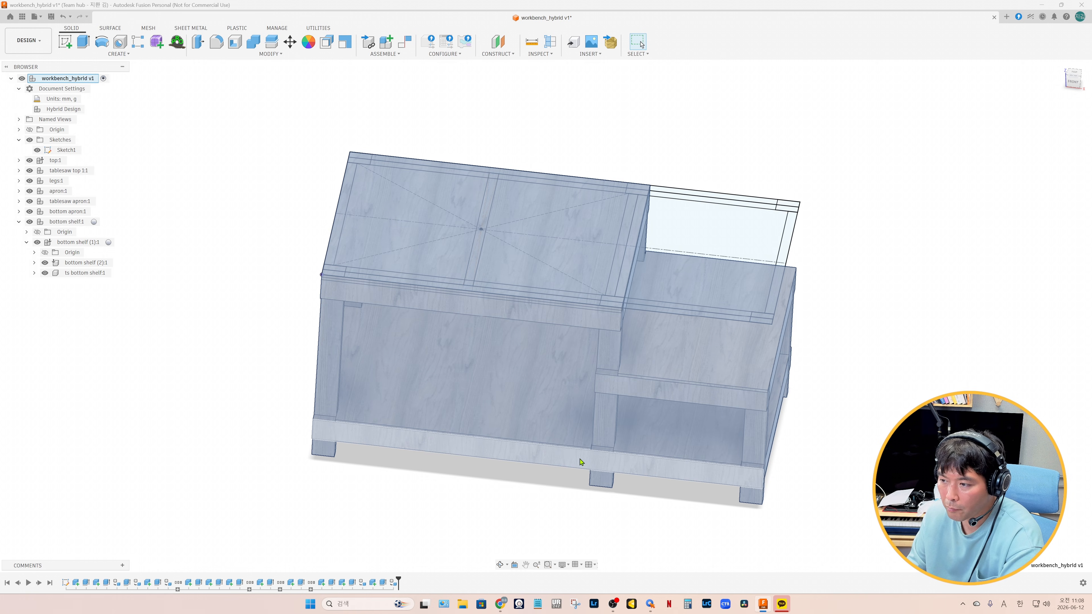
pyautogui.keyDown('shift'); pyautogui.moveTo(579, 458); pyautogui.dragTo(531, 454, button='middle'); pyautogui.keyUp('shift')
pyautogui.keyDown('shift'); pyautogui.moveTo(530, 454); pyautogui.dragTo(512, 449, button='middle'); pyautogui.keyUp('shift')
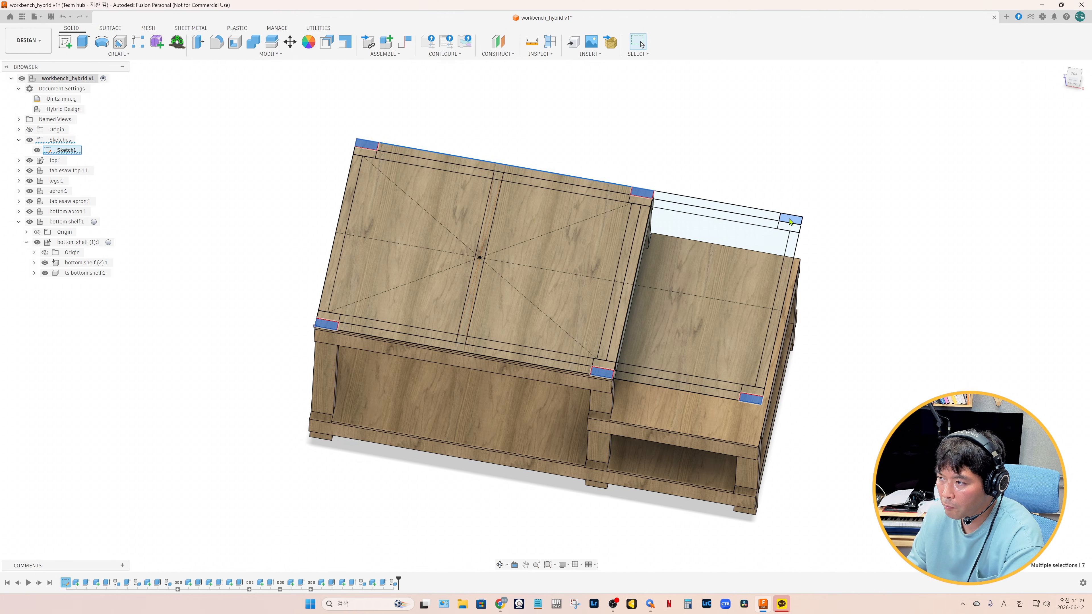
pyautogui.keyDown('ctrl'); pyautogui.click(790, 222); pyautogui.keyUp('ctrl')
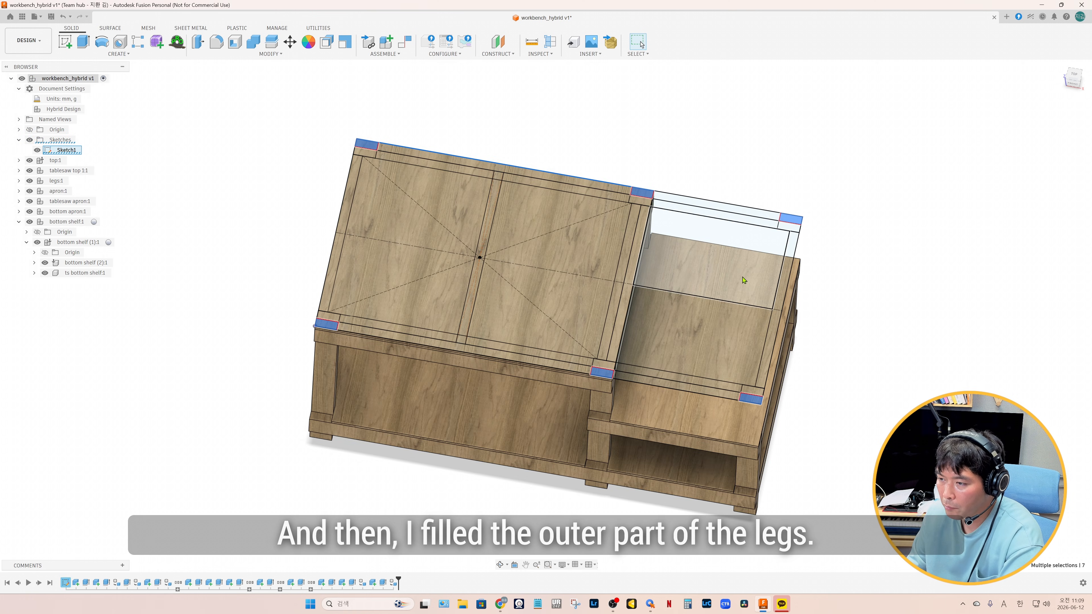
pyautogui.press('e')
pyautogui.keyDown('shift'); pyautogui.moveTo(640, 520); pyautogui.dragTo(752, 375, button='middle'); pyautogui.keyUp('shift')
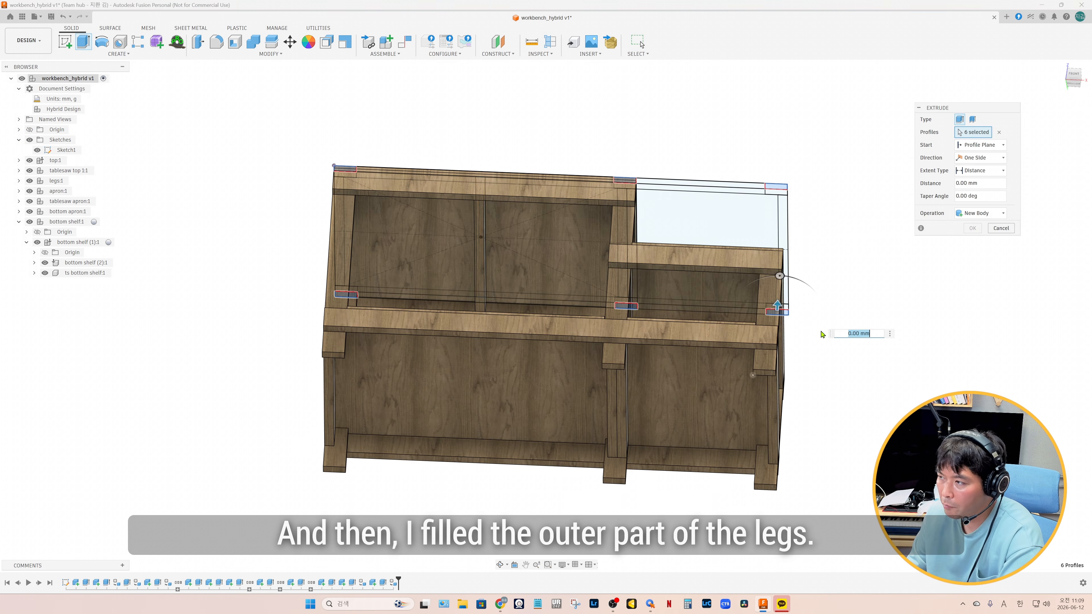
pyautogui.click(976, 145)
pyautogui.click(975, 176)
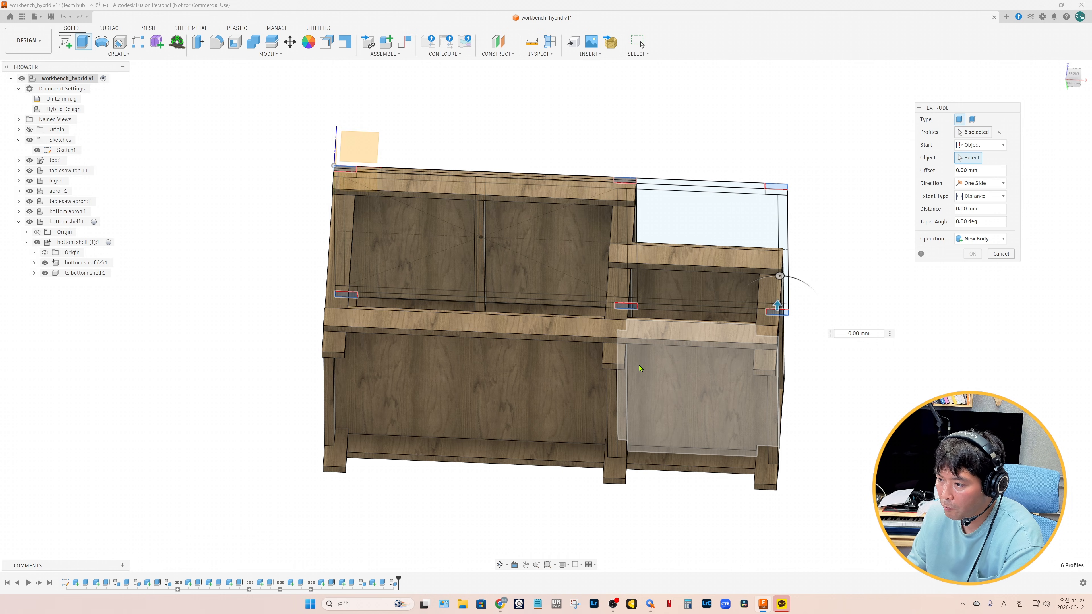
pyautogui.click(615, 369)
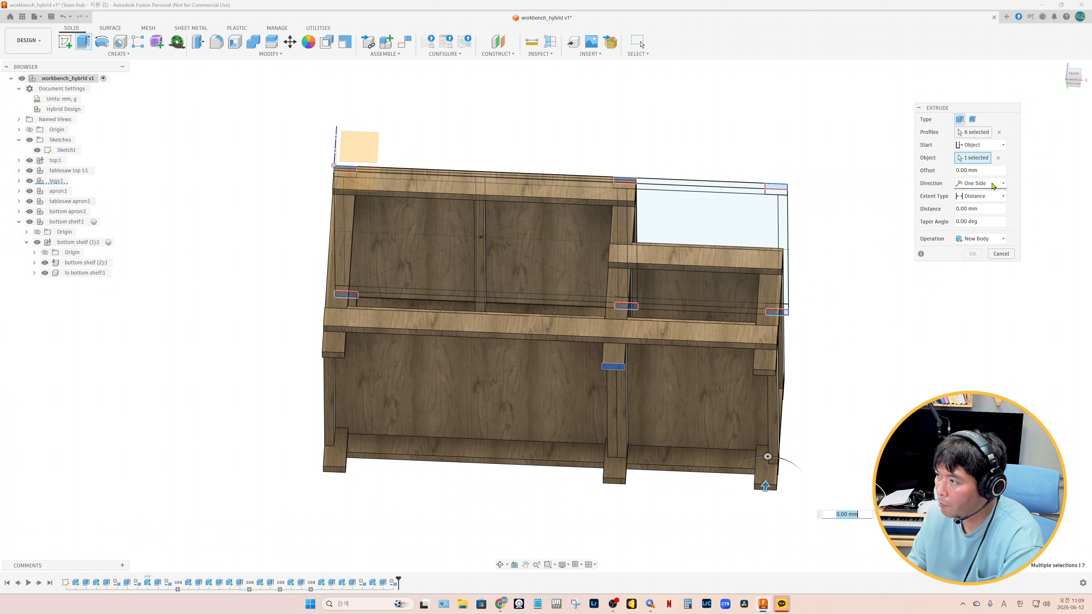
# End the outer leg extrusion at the underside of the bottom apron and create the pieces as a new component
pyautogui.click(980, 196)
pyautogui.click(977, 217)
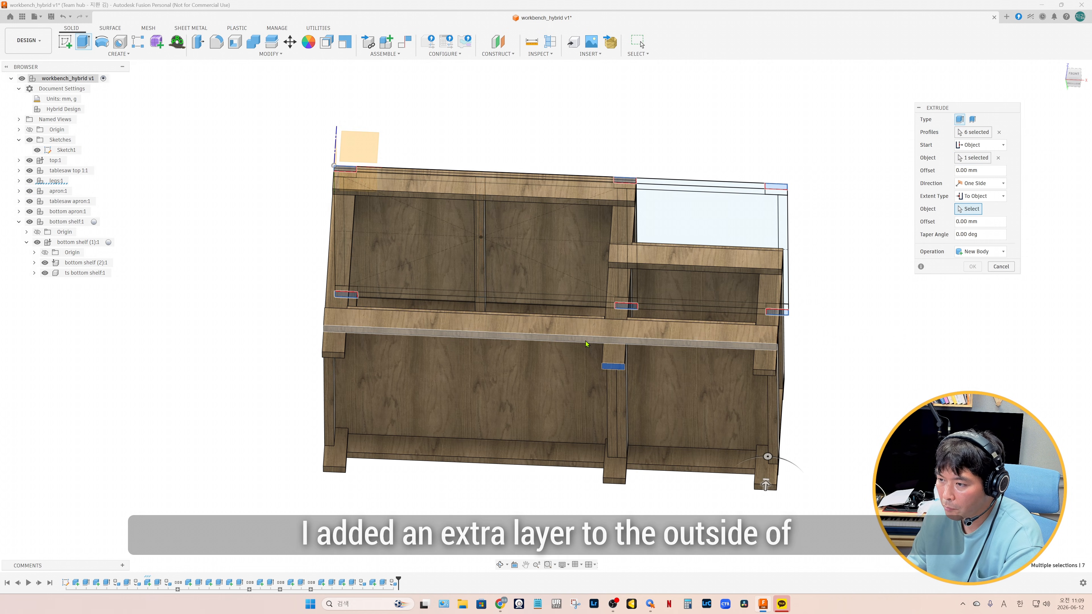
pyautogui.click(585, 344)
pyautogui.click(985, 278)
pyautogui.click(988, 334)
pyautogui.moveTo(849, 367)
pyautogui.keyDown('shift'); pyautogui.mouseDown(button='middle')
pyautogui.moveTo(835, 373)
pyautogui.moveTo(843, 381)
pyautogui.mouseUp(button='middle'); pyautogui.keyUp('shift')
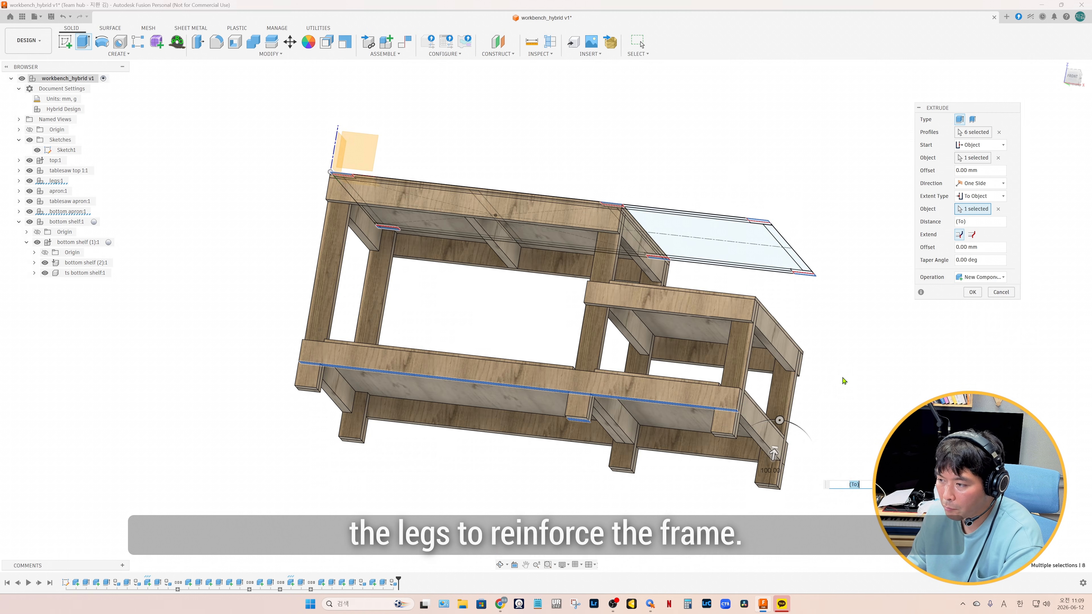
pyautogui.click(972, 292)
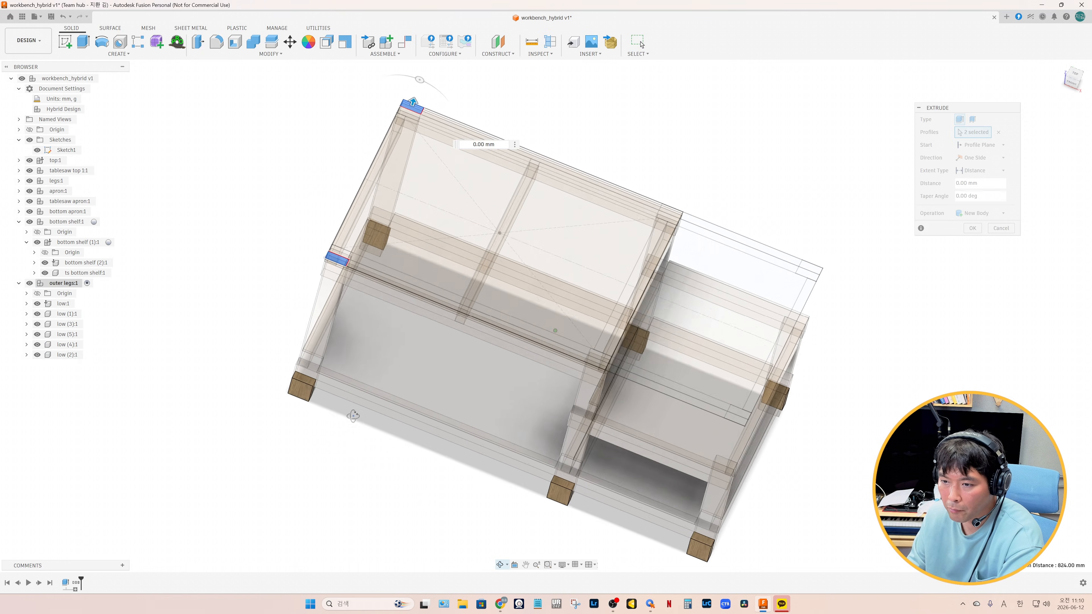
# Extrude the two main-section and four table saw outer leg profiles from the bottom apron up to the aprons above as new bodies
pyautogui.keyDown('shift'); pyautogui.moveTo(353, 411); pyautogui.dragTo(380, 390, button='middle'); pyautogui.keyUp('shift')
pyautogui.click(531, 116)
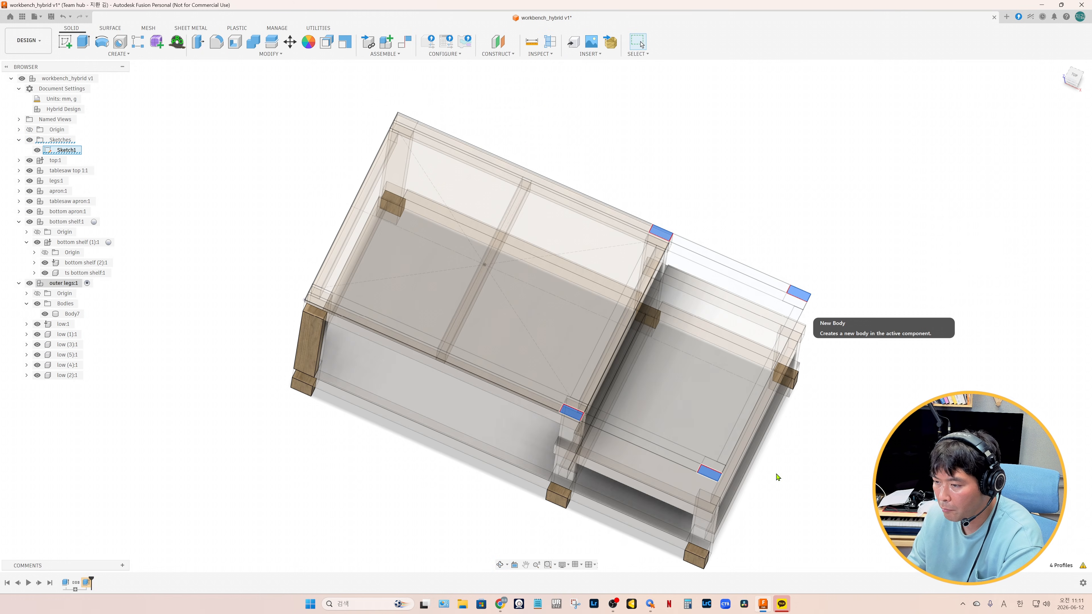
pyautogui.press('e')
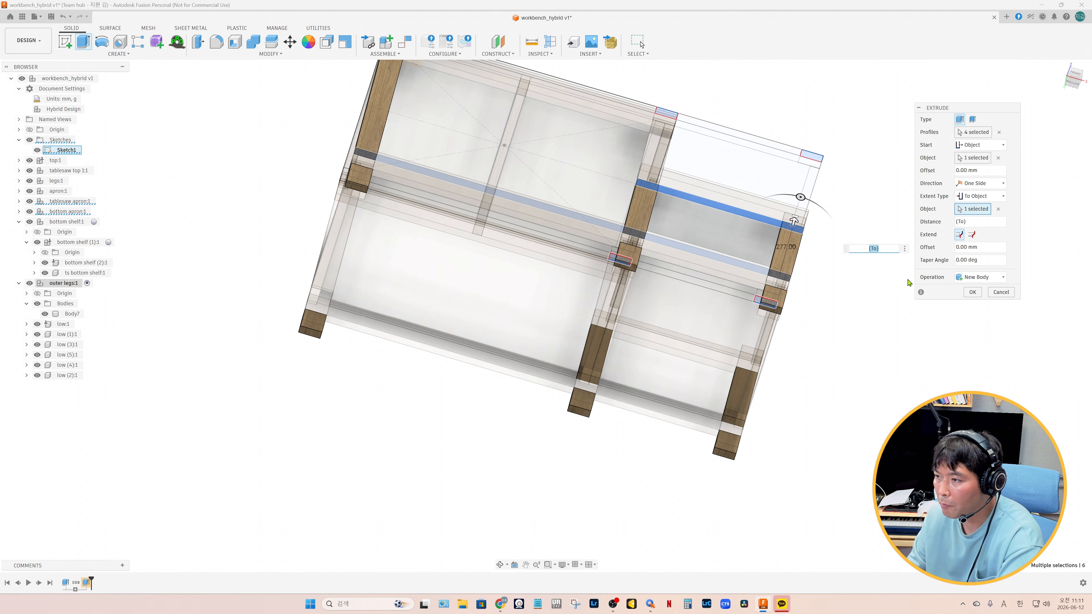
# Extrude the two middle outer leg profiles between the upper apron and tablesaw apron, and convert the outer leg bodies into components
pyautogui.press('e')
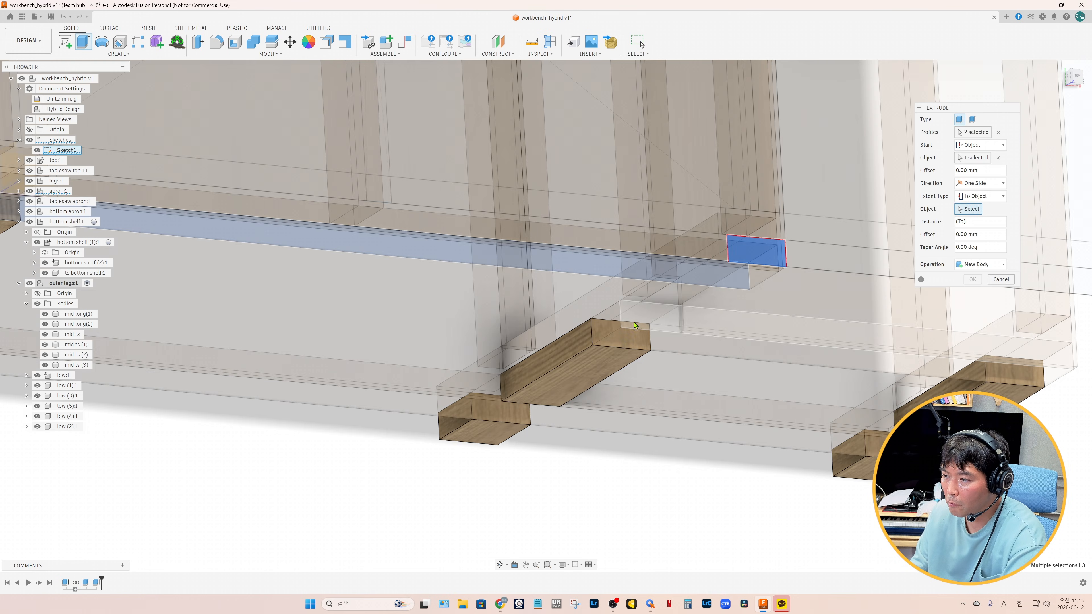
pyautogui.click(643, 323)
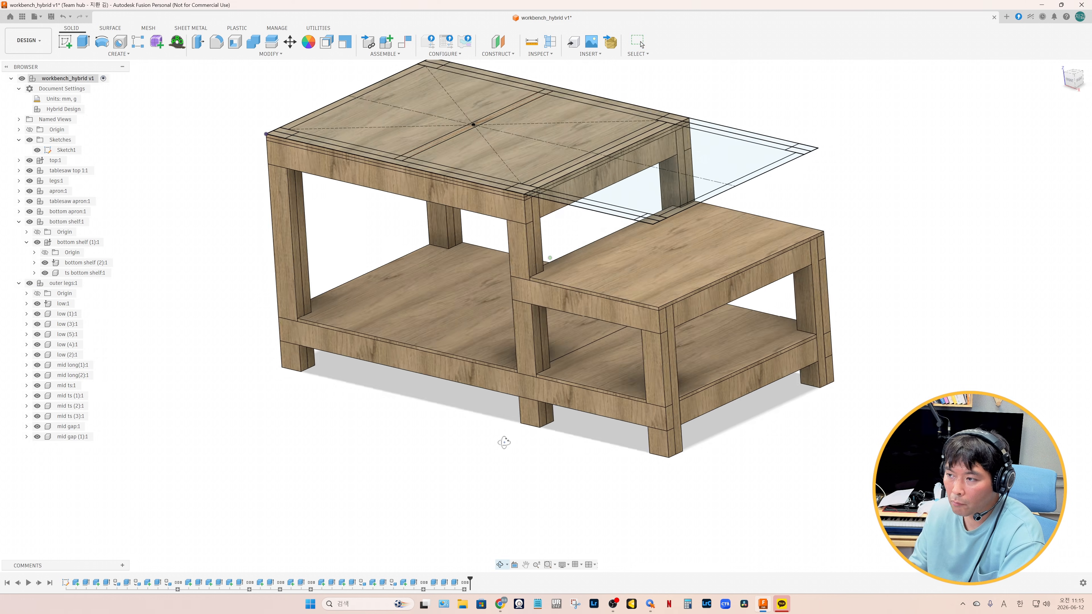
pyautogui.keyDown('shift'); pyautogui.moveTo(505, 443); pyautogui.dragTo(483, 455, button='middle'); pyautogui.keyUp('shift')
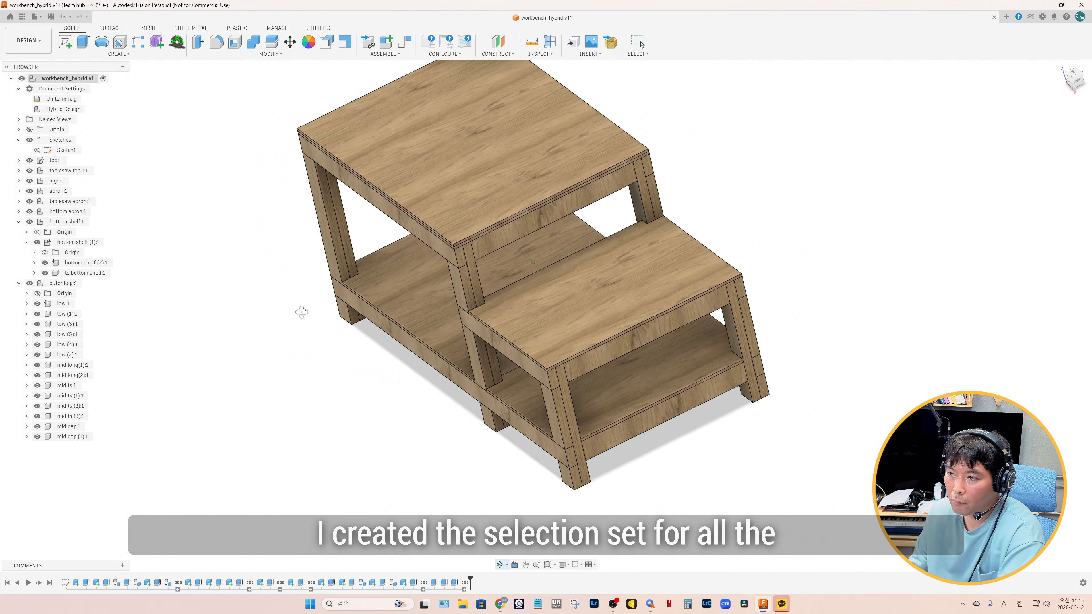
pyautogui.keyDown('shift'); pyautogui.moveTo(300, 310); pyautogui.dragTo(533, 263, button='middle'); pyautogui.keyUp('shift')
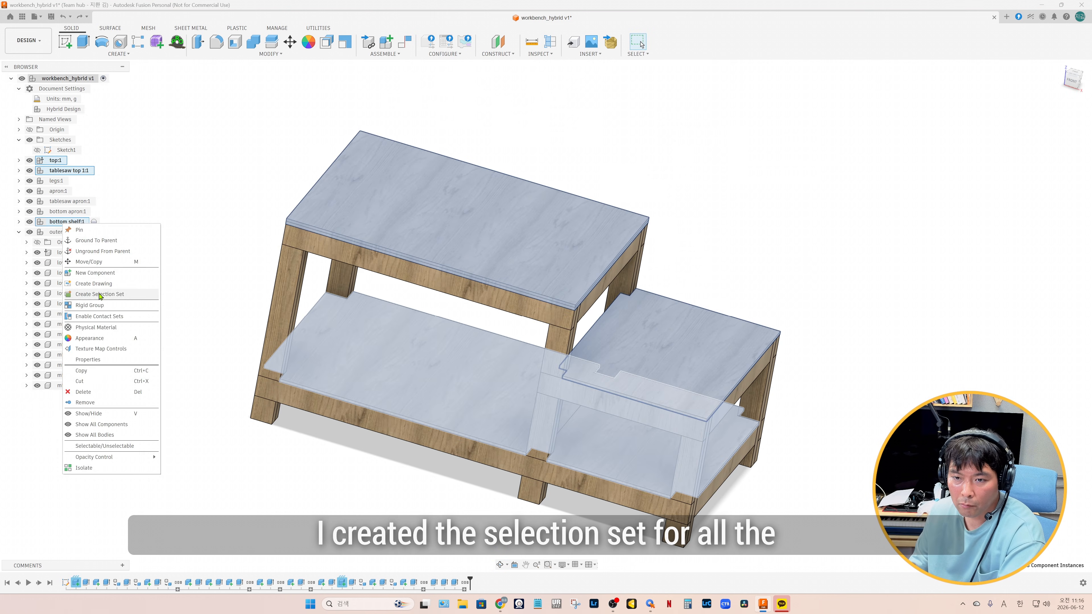
pyautogui.click(99, 295)
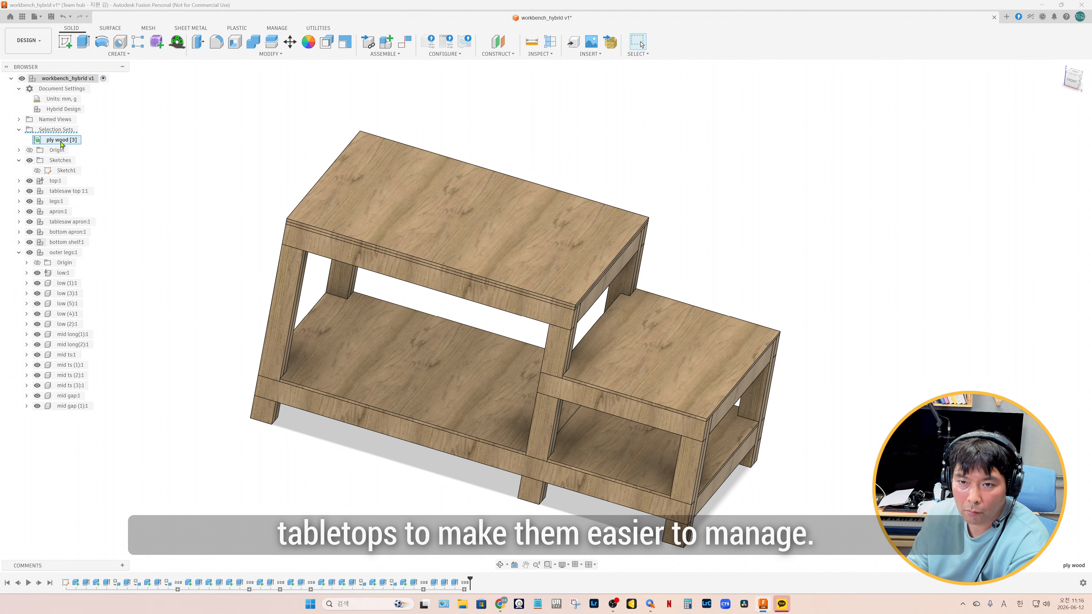
# Assign the Ply wood physical material to the top, tablesaw top and bottom shelf through the ply wood selection set
pyautogui.click(61, 140)
pyautogui.rightClick(346, 213)
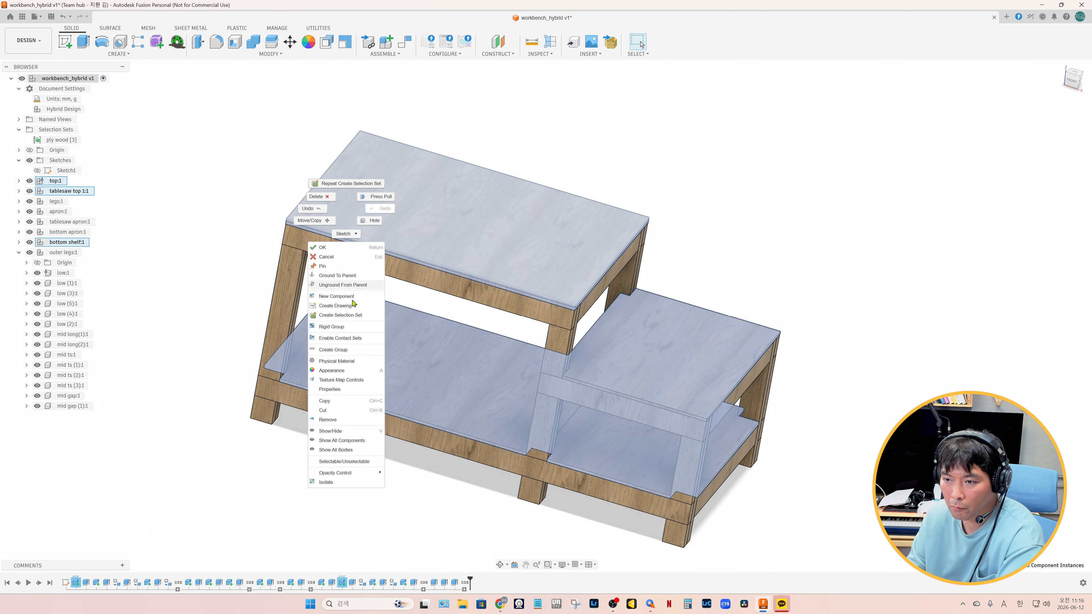
pyautogui.click(338, 361)
pyautogui.moveTo(127, 258); pyautogui.dragTo(74, 196)
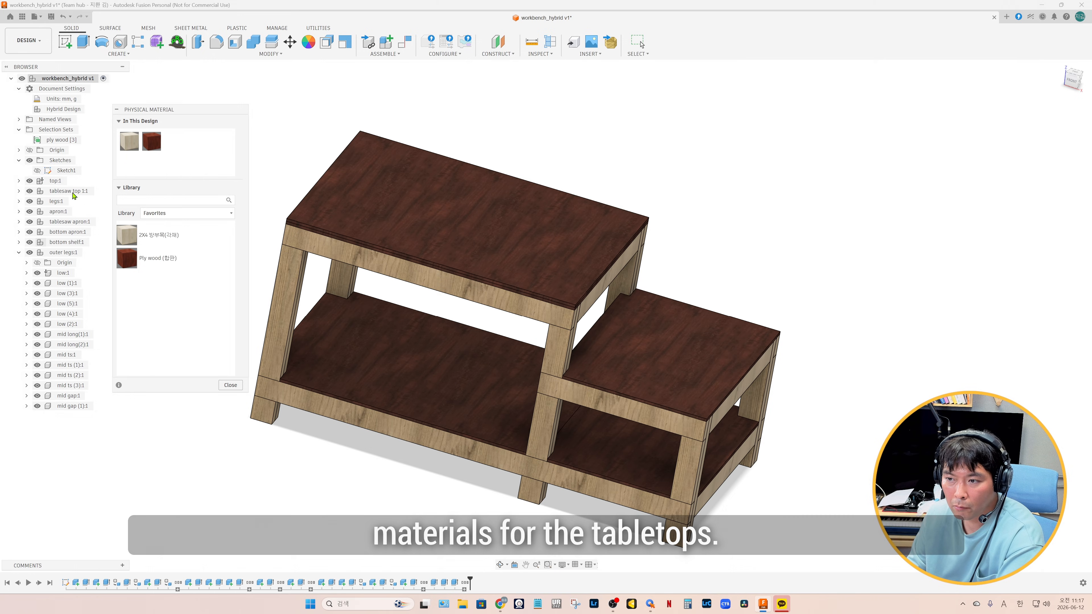
pyautogui.click(230, 385)
pyautogui.moveTo(223, 387)
pyautogui.keyDown('shift'); pyautogui.mouseDown(button='middle')
pyautogui.moveTo(170, 390)
pyautogui.moveTo(223, 380)
pyautogui.mouseUp(button='middle'); pyautogui.keyUp('shift')
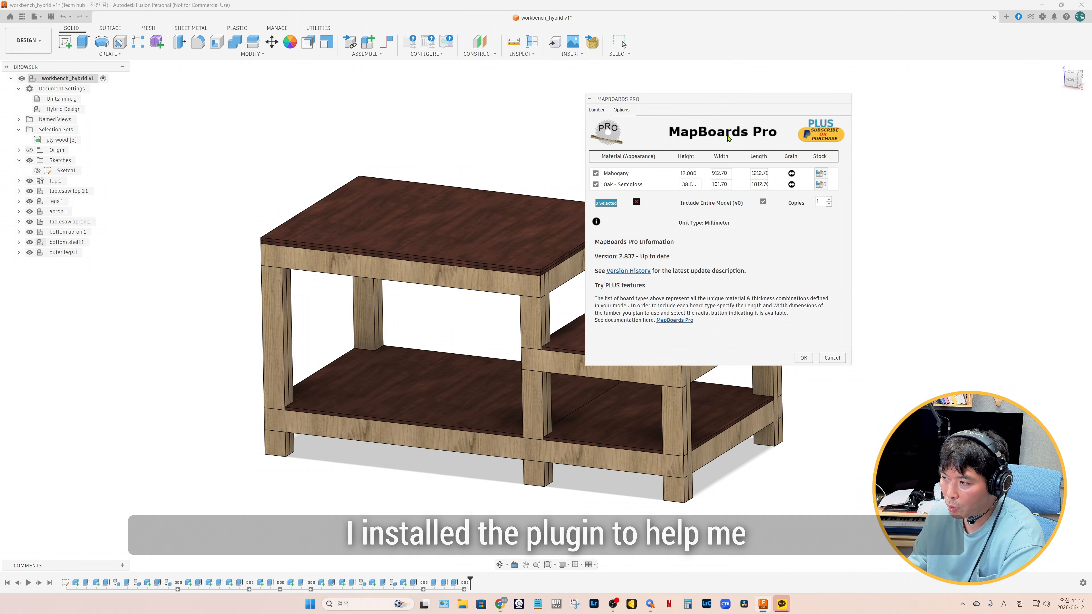
# Cancel the board mapping dialog, search the Fusion App Store for MapBoards Pro and open its product page
pyautogui.click(832, 357)
pyautogui.click(104, 54)
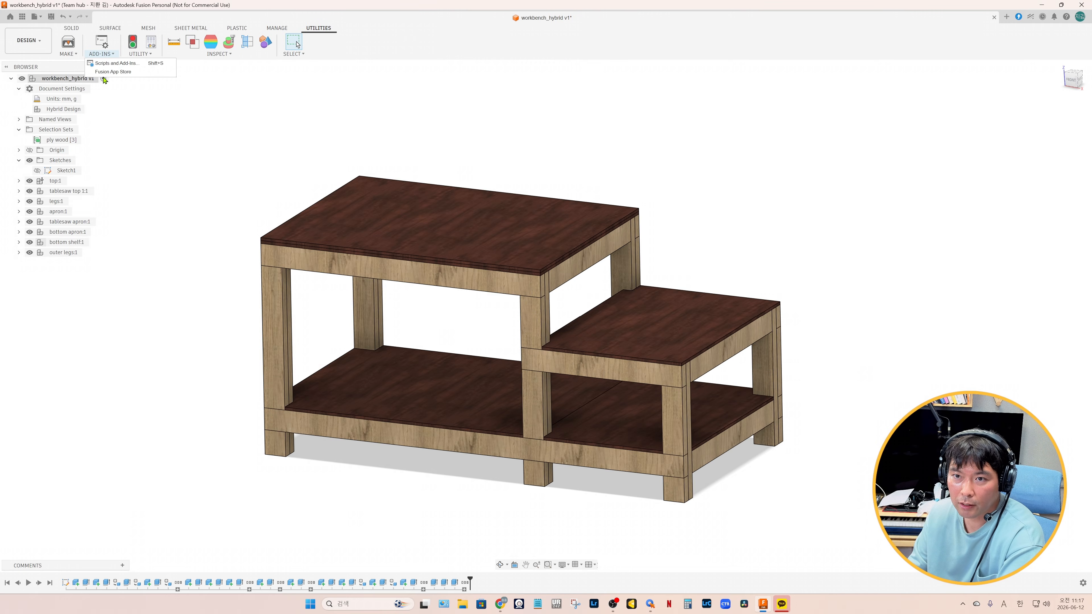
pyautogui.click(113, 72)
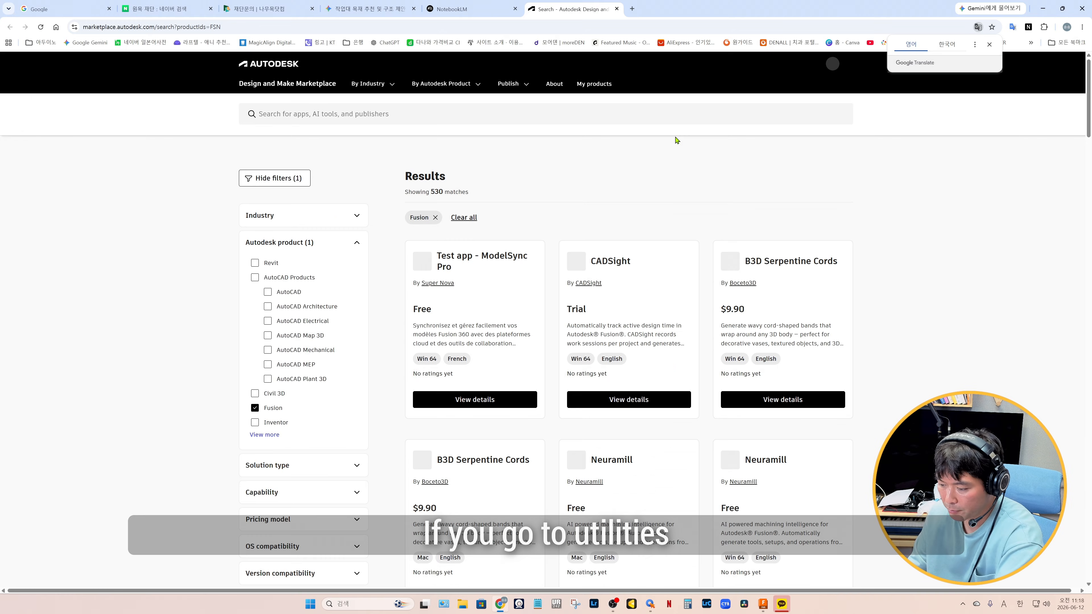
pyautogui.press('F11')
pyautogui.click(400, 66)
pyautogui.write('mapboard')
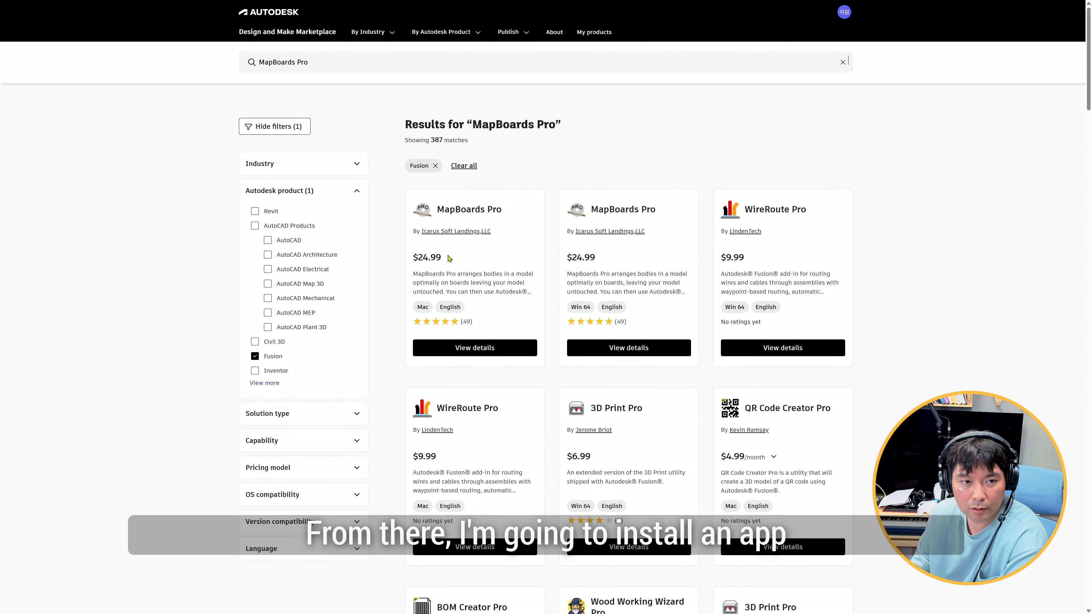
pyautogui.click(468, 293)
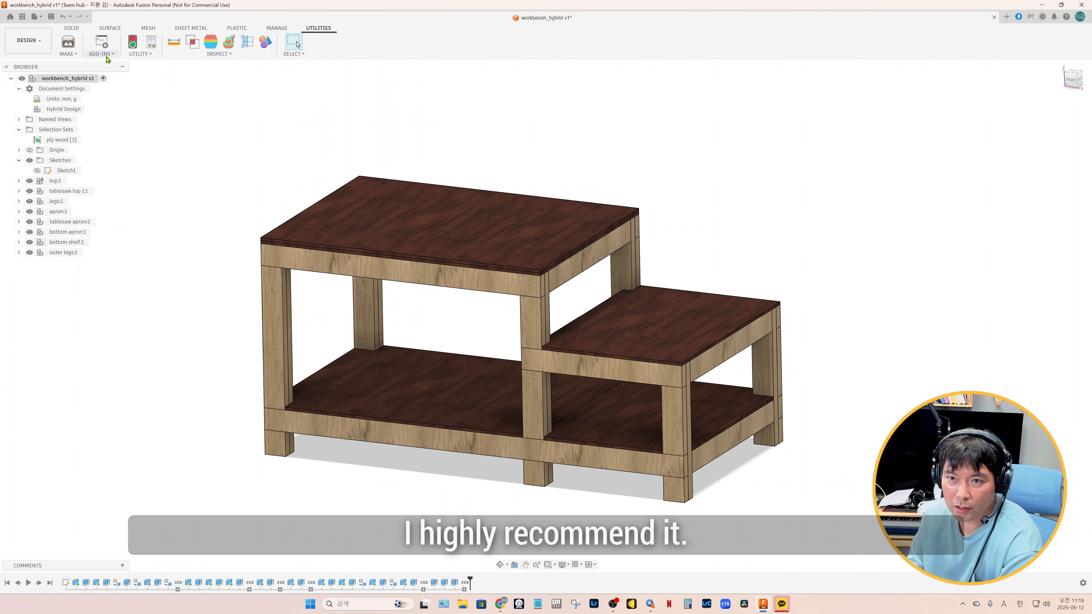
# Check the installed scripts and add-ins for MapBoardsPro, and close the list
pyautogui.click(107, 54)
pyautogui.click(114, 73)
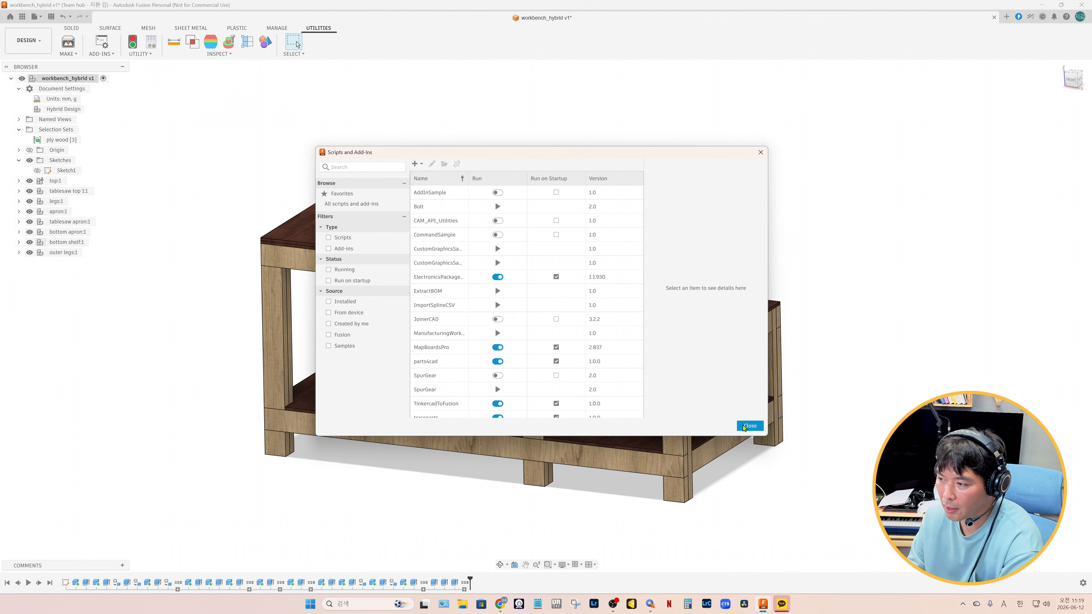
pyautogui.click(749, 426)
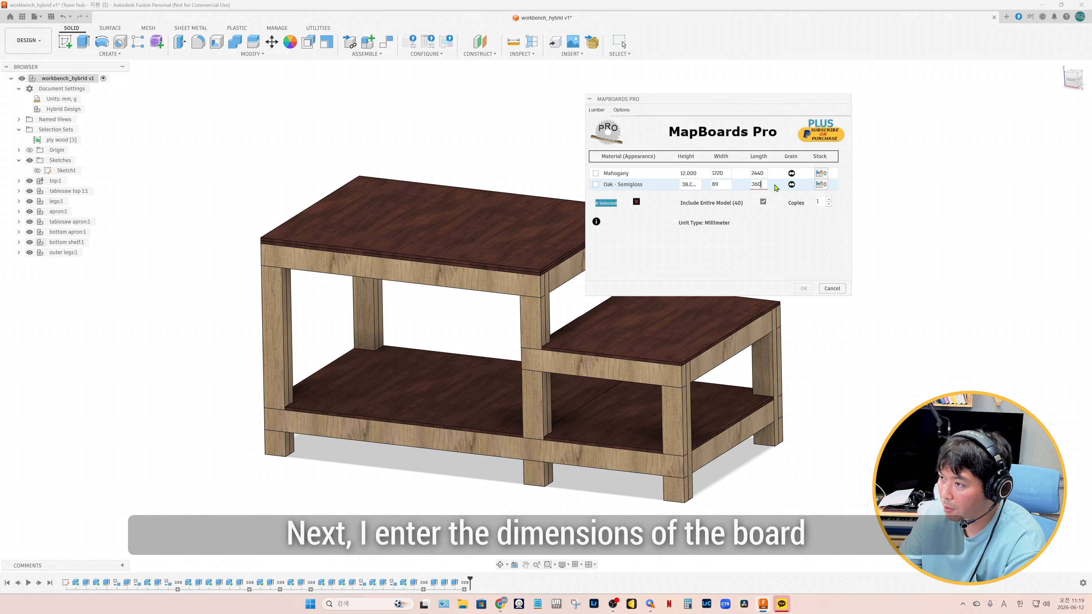
# Set the mapping options to 3 mm component spacing, 0 trim on board edge and 50 mm between boards, with labels kept on
pyautogui.click(621, 110)
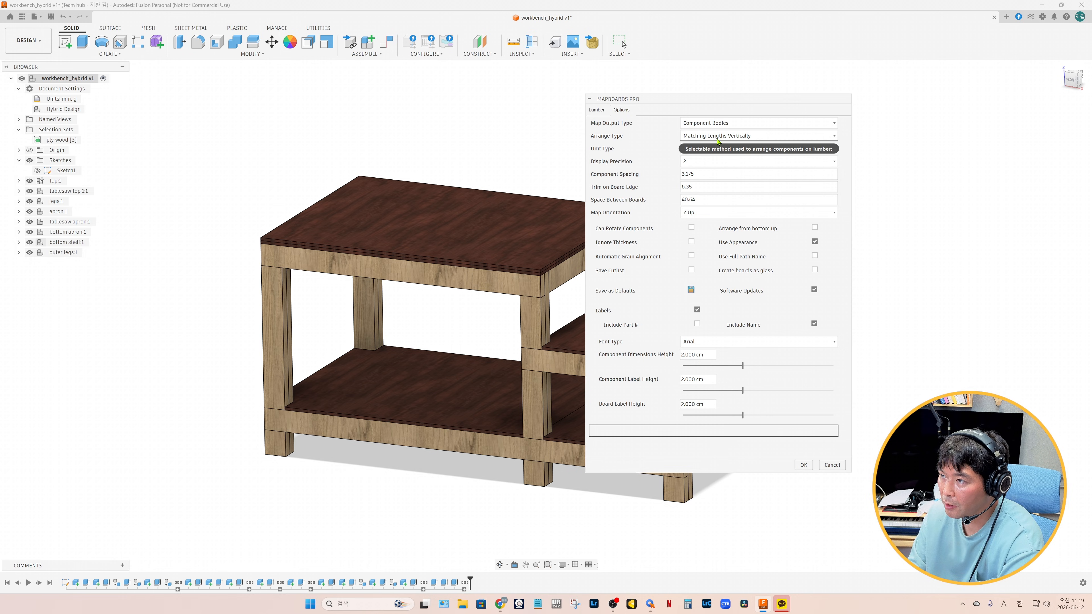
pyautogui.moveTo(697, 175); pyautogui.dragTo(672, 179)
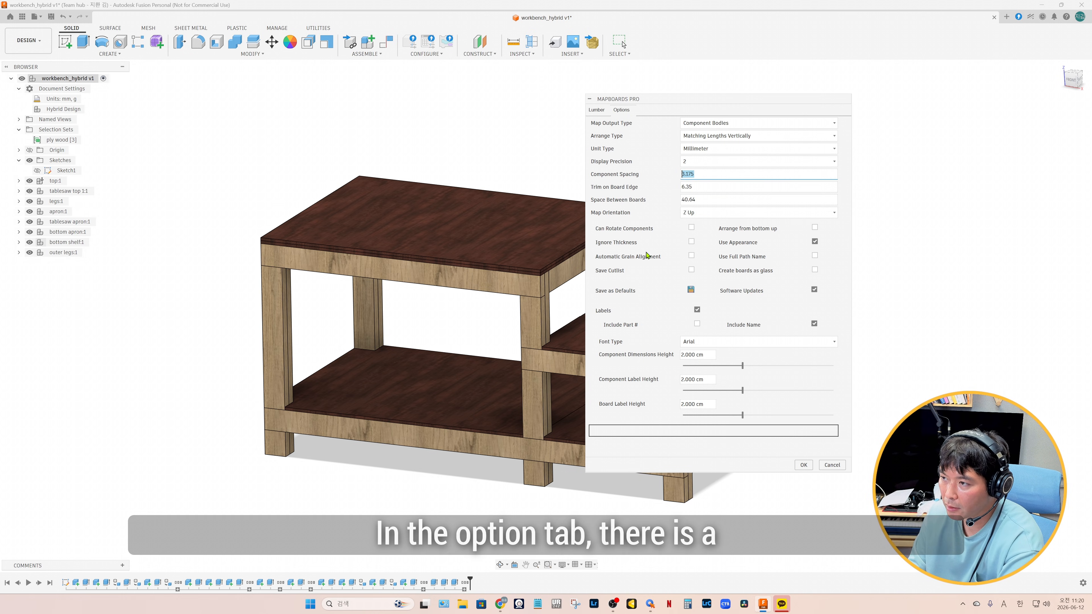
pyautogui.write('3')
pyautogui.press('Tab')
pyautogui.write('0')
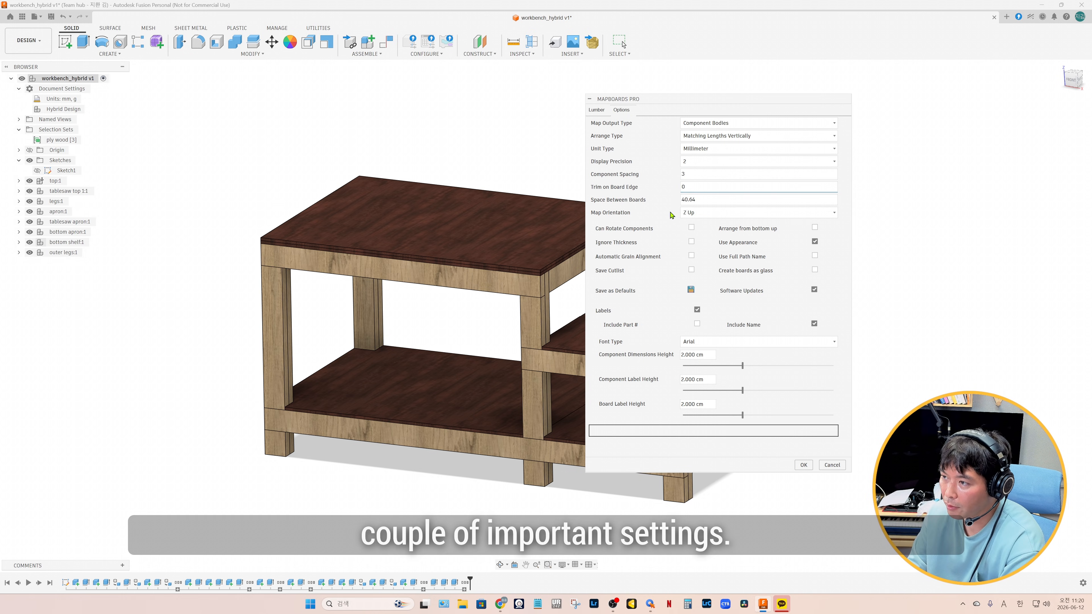
pyautogui.write('50')
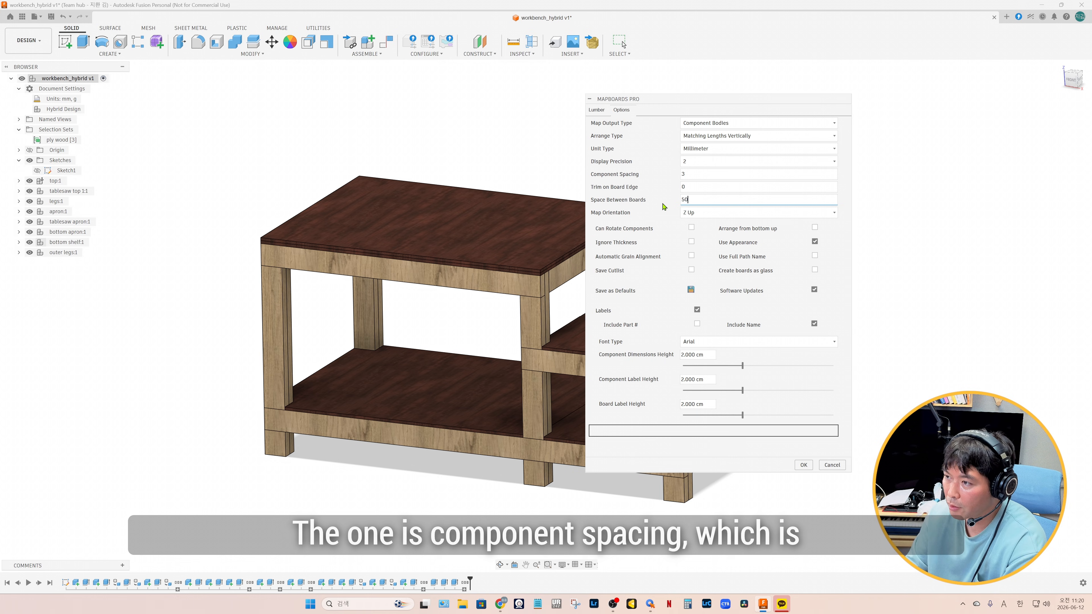
pyautogui.click(696, 310)
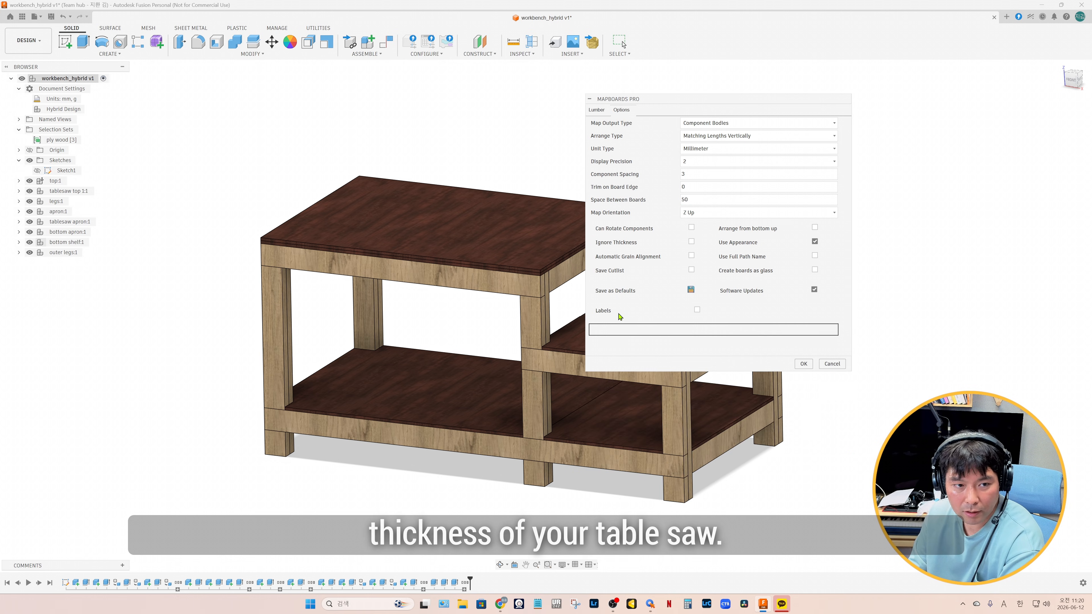
pyautogui.click(696, 311)
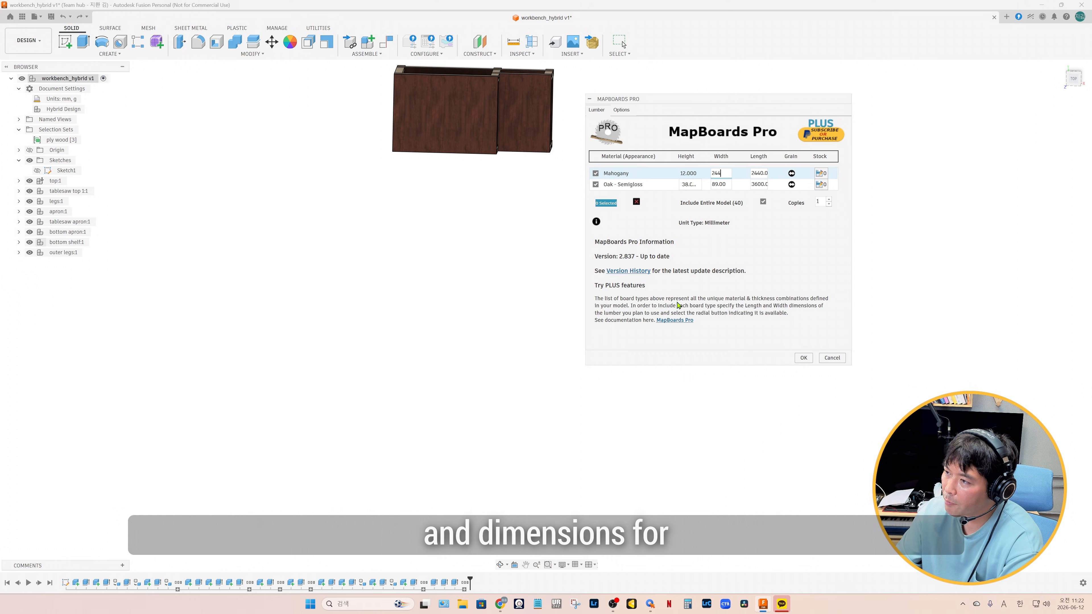
# Set the Mahogany board to 2440 mm wide and 1220 mm long, and generate the board map
pyautogui.write('1220')
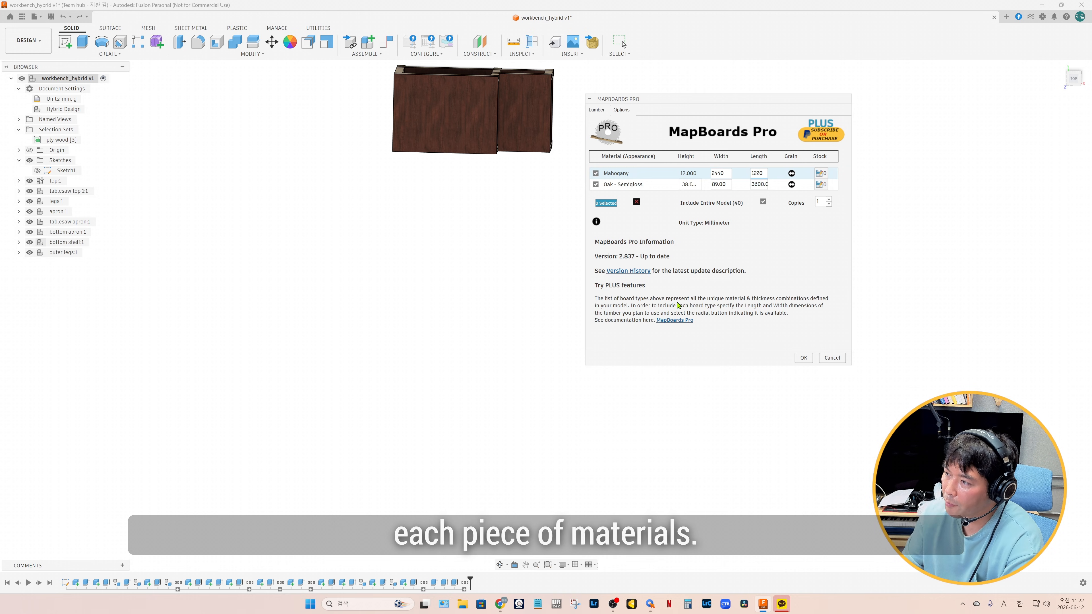
pyautogui.click(803, 358)
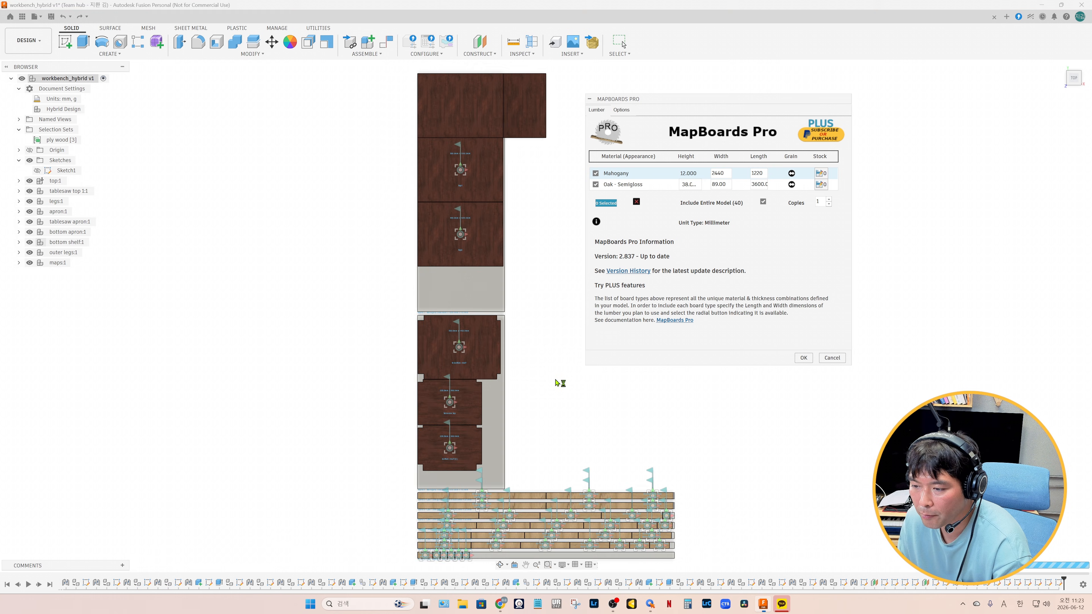
# Inspect the generated board layout and create a printable millimetre map report from the map component
pyautogui.keyDown('shift'); pyautogui.moveTo(533, 436); pyautogui.dragTo(466, 408, button='middle'); pyautogui.keyUp('shift')
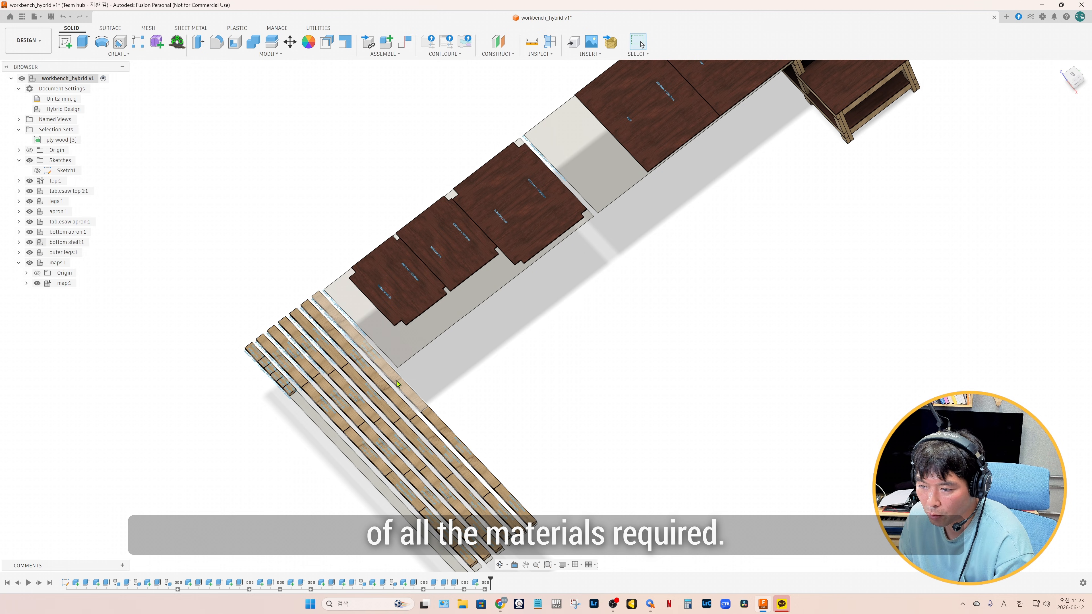
pyautogui.keyDown('shift'); pyautogui.moveTo(595, 278); pyautogui.dragTo(623, 287, button='middle'); pyautogui.keyUp('shift')
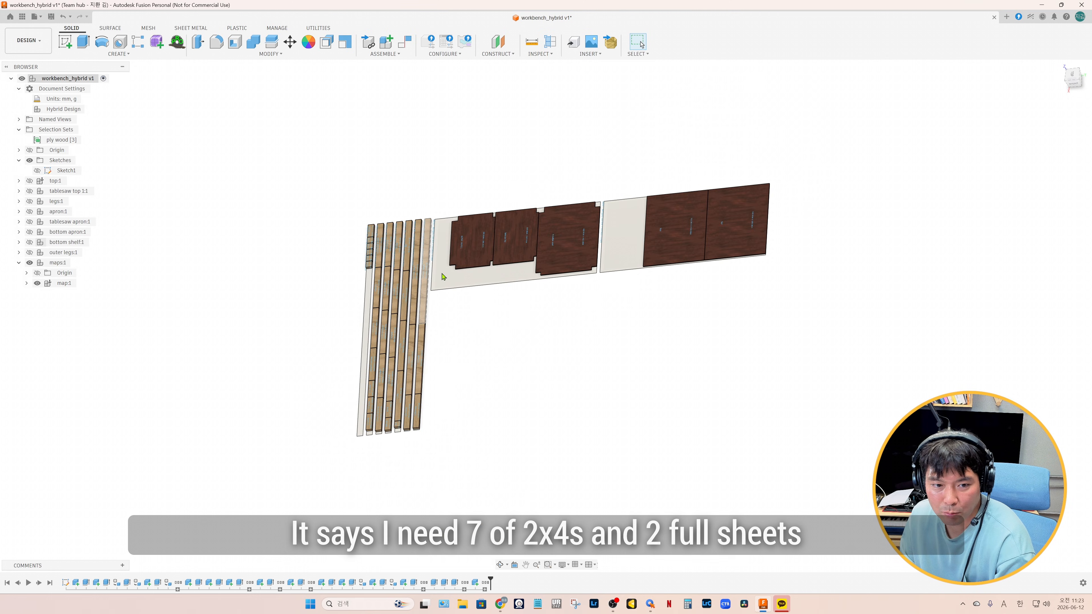
pyautogui.rightClick(62, 283)
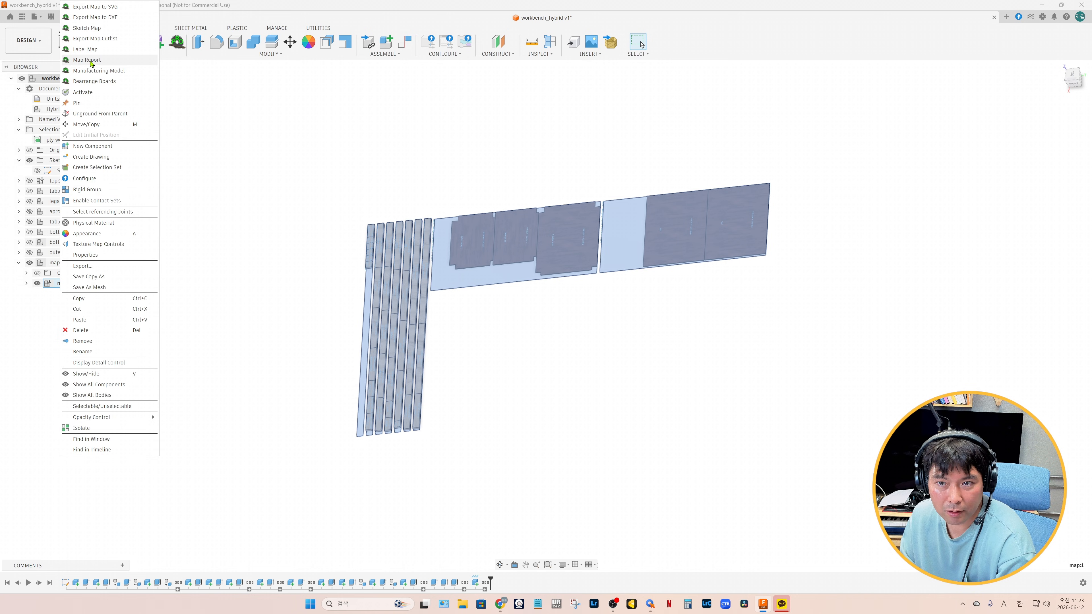
pyautogui.click(86, 60)
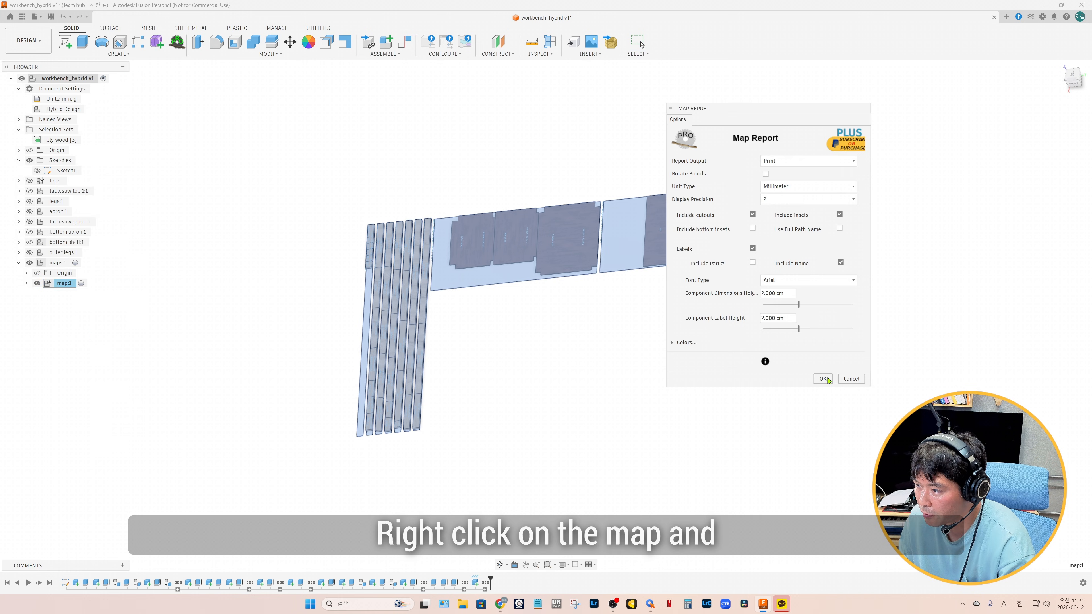
pyautogui.click(822, 378)
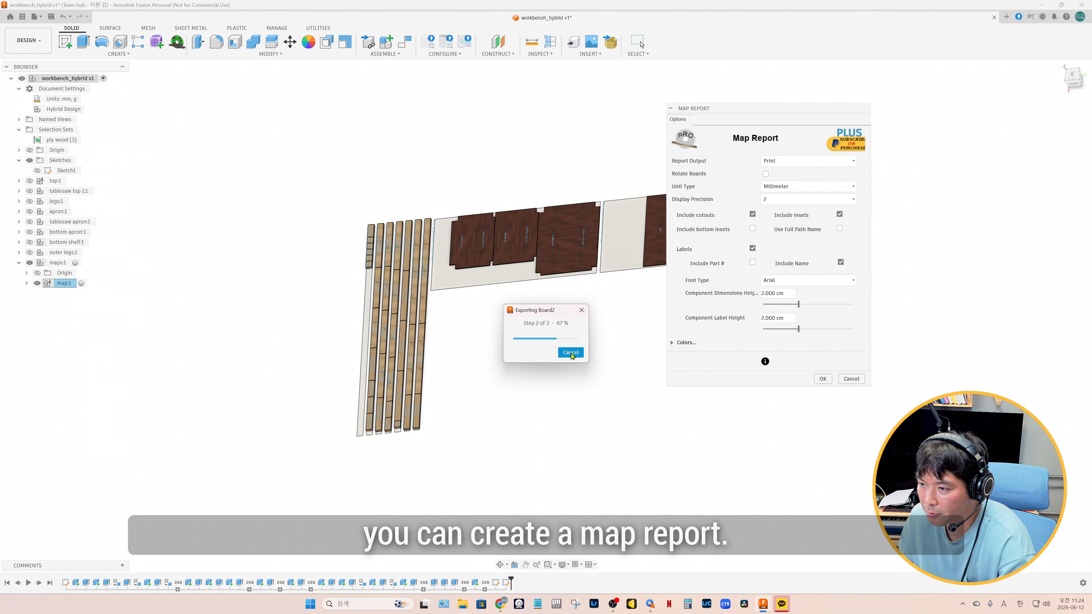
# Review the map report through to its material table, save it as a PDF and print it in booklet layout
pyautogui.scroll(-10, 465, 253)
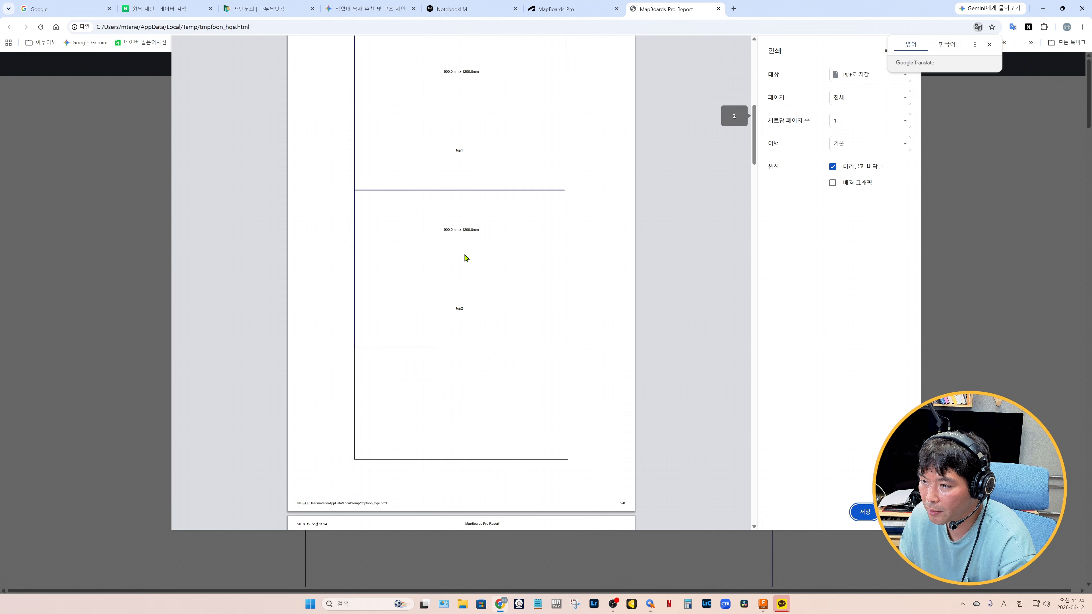
pyautogui.scroll(-10, 466, 258)
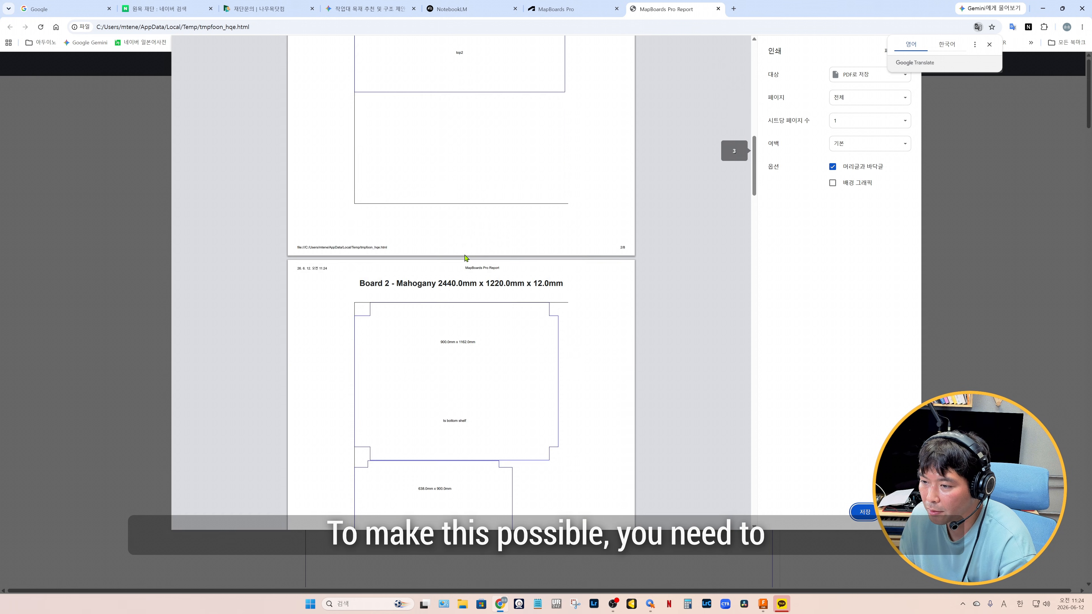
pyautogui.scroll(-20, 466, 258)
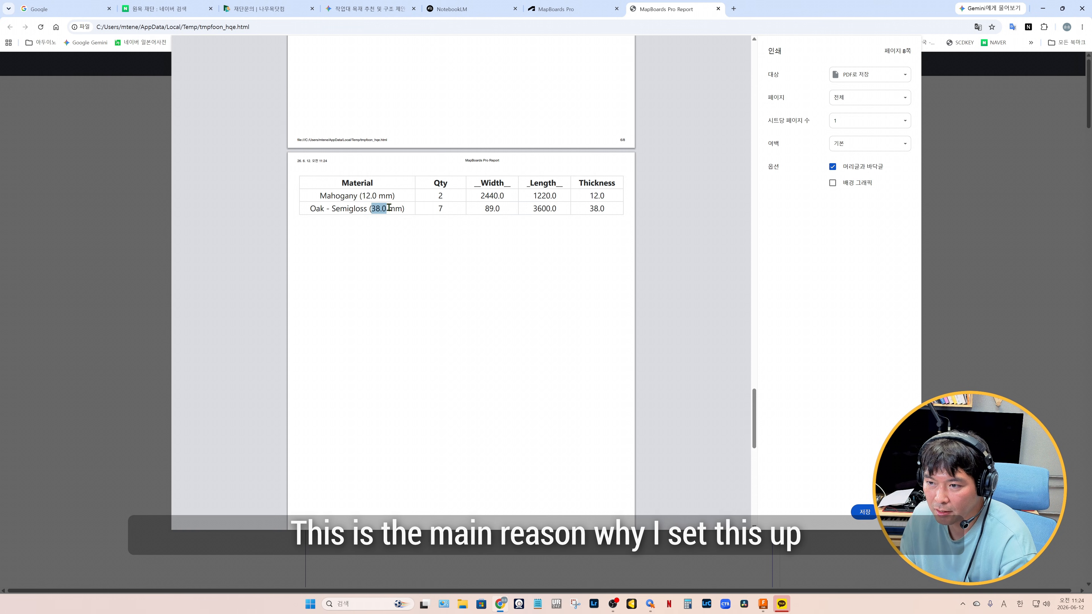
pyautogui.doubleClick(441, 208)
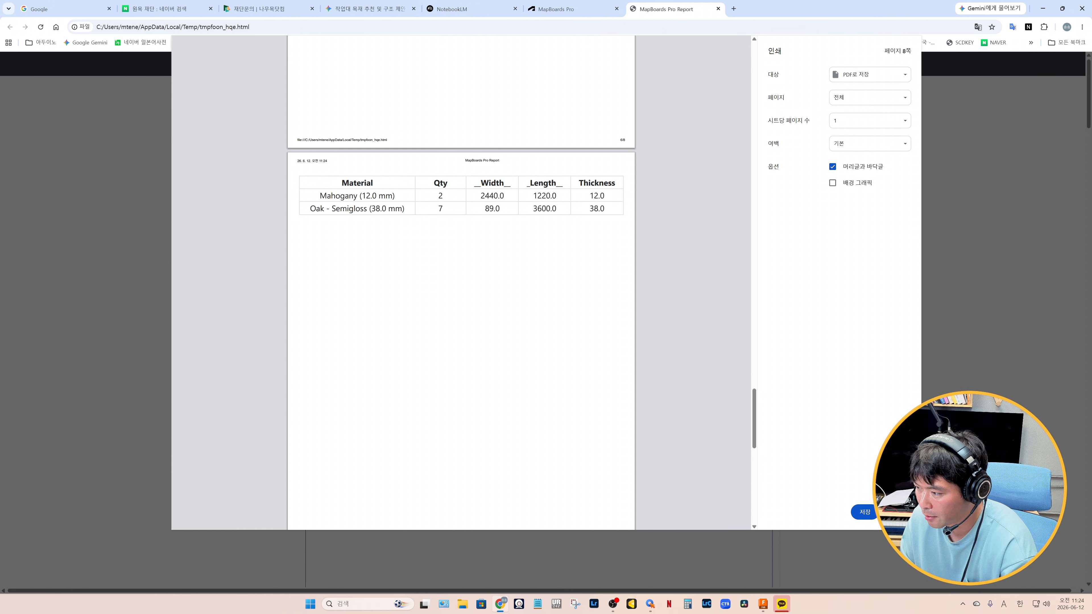
pyautogui.click(865, 512)
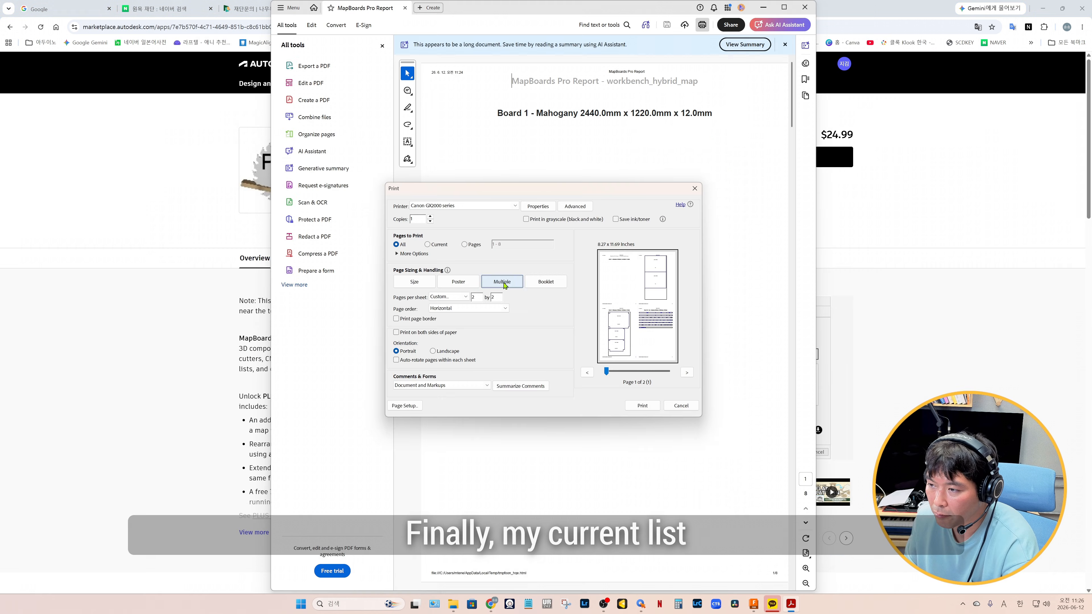
pyautogui.click(542, 283)
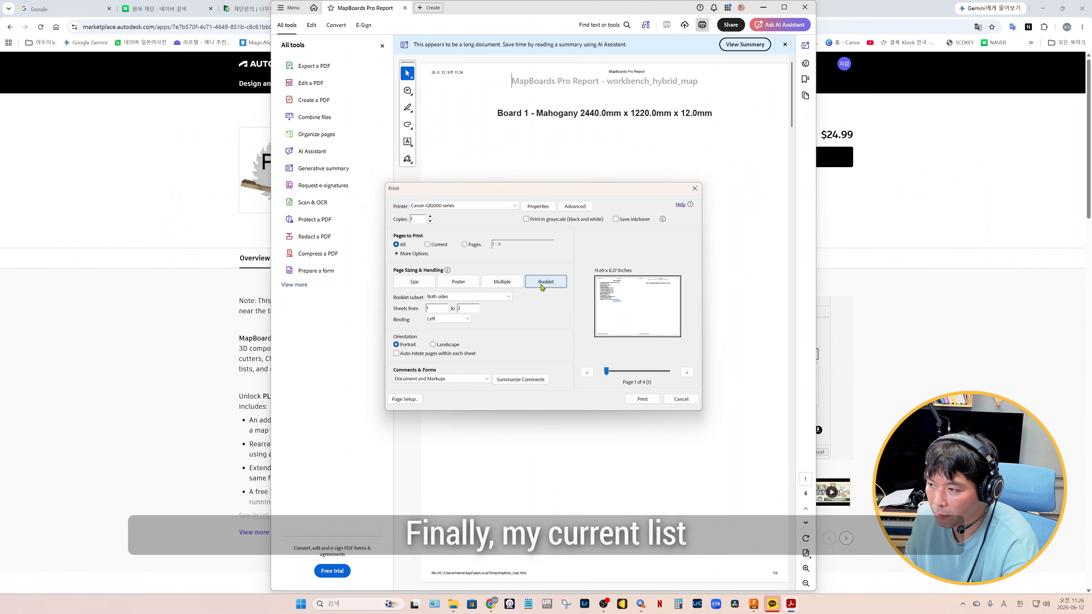
pyautogui.click(641, 400)
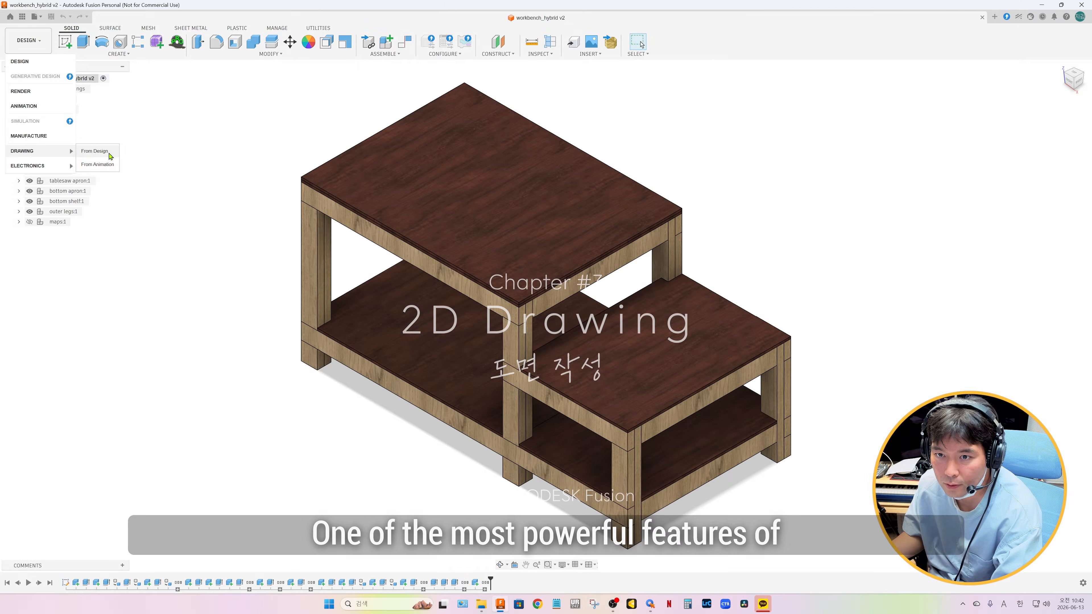
# Create an A4 portrait drawing from the workbench design and place a 1:20 front base view on the sheet
pyautogui.click(109, 155)
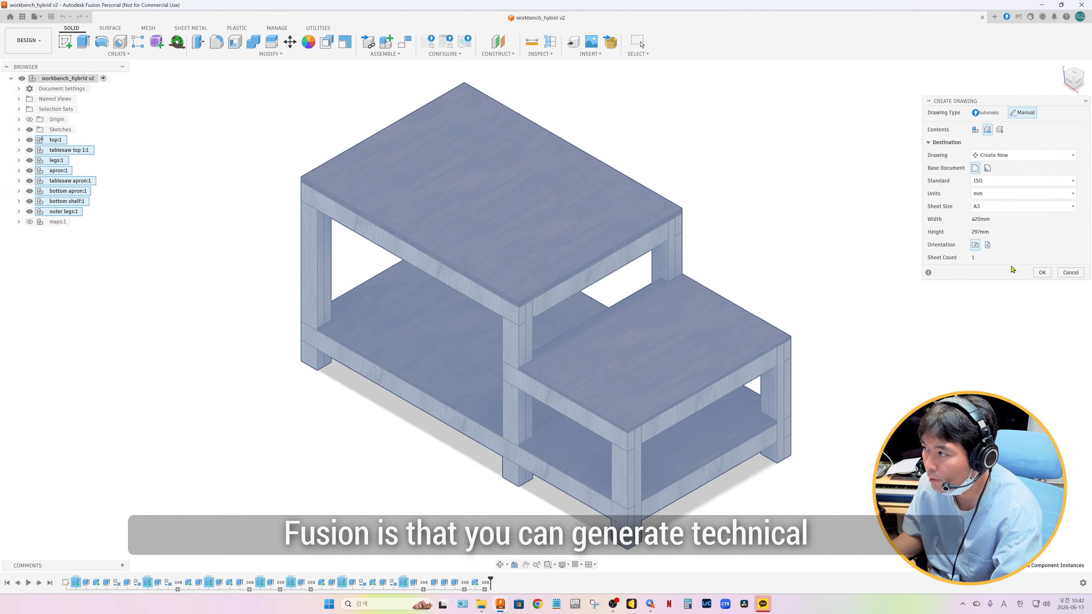
pyautogui.click(1008, 210)
pyautogui.click(995, 223)
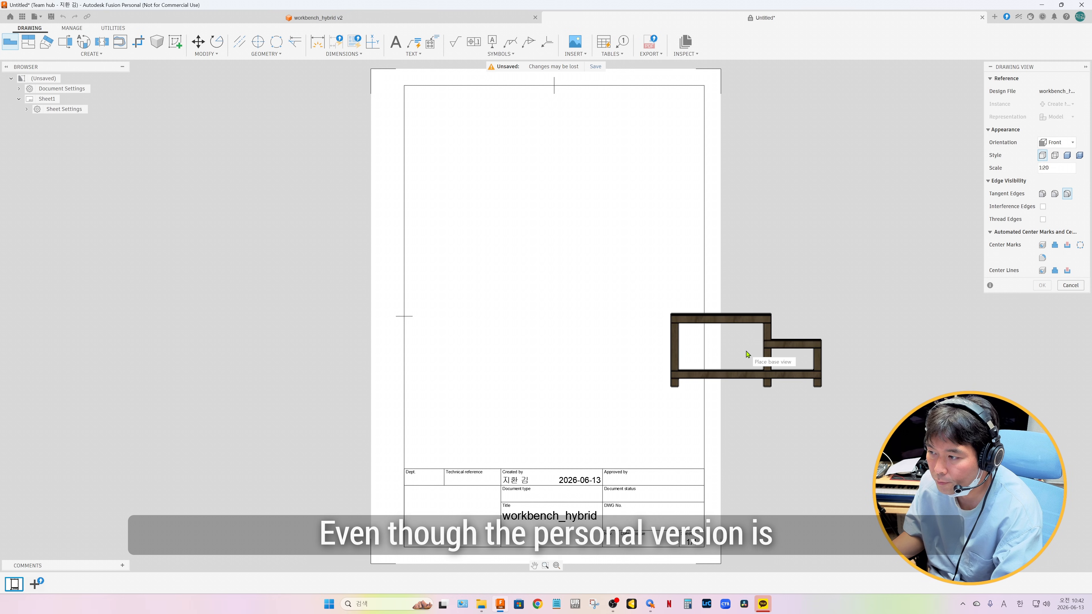
pyautogui.click(553, 282)
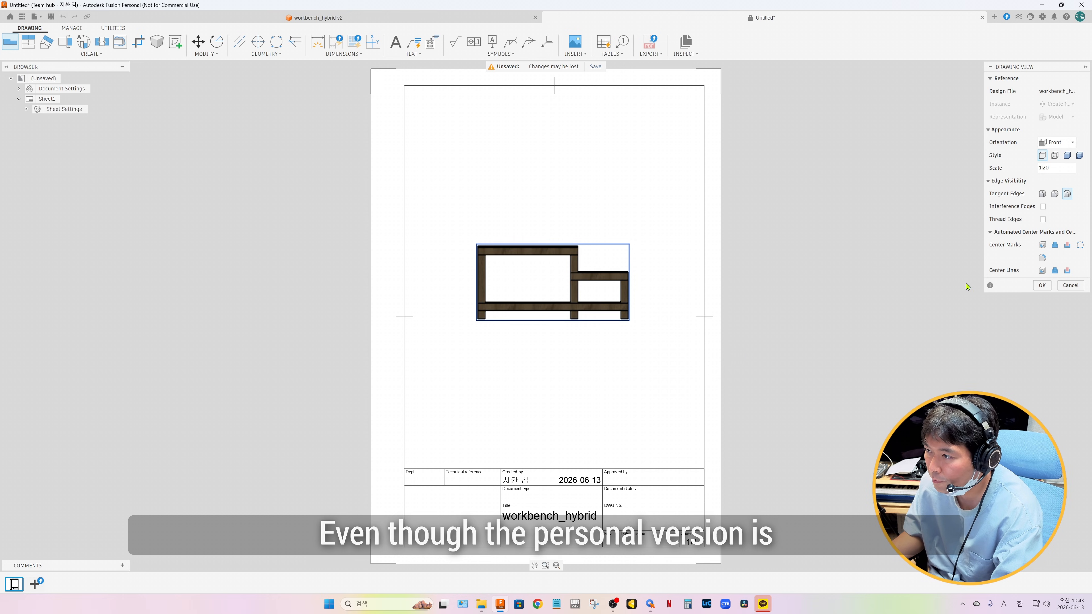
pyautogui.click(1042, 285)
# Dimension the height of the front view's left outer leg between the upper apron and the bottom apron
pyautogui.press('d')
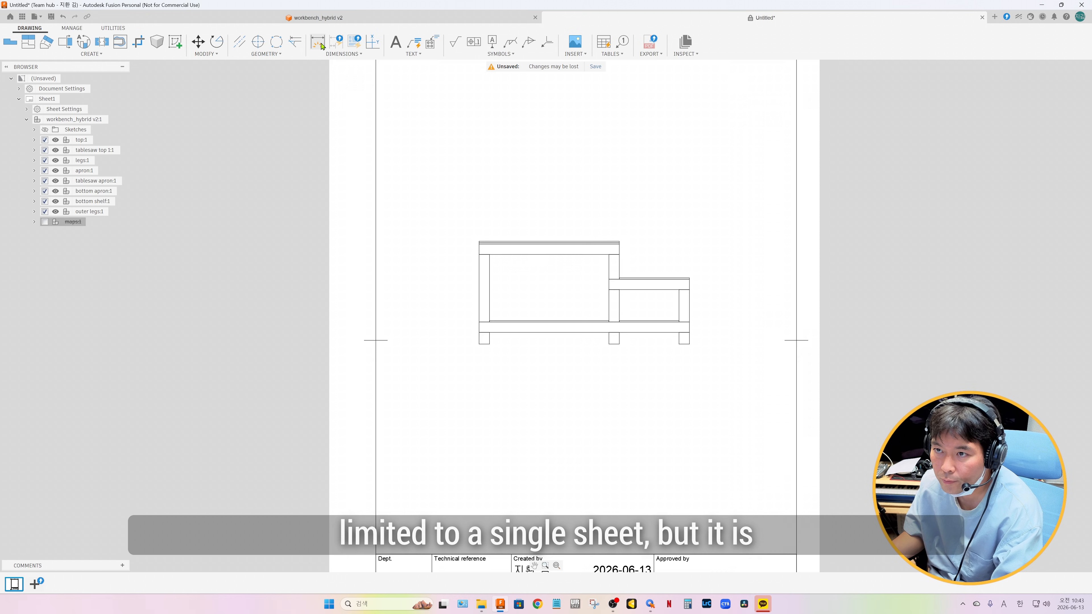
pyautogui.scroll(5, 477, 297)
pyautogui.click(473, 336)
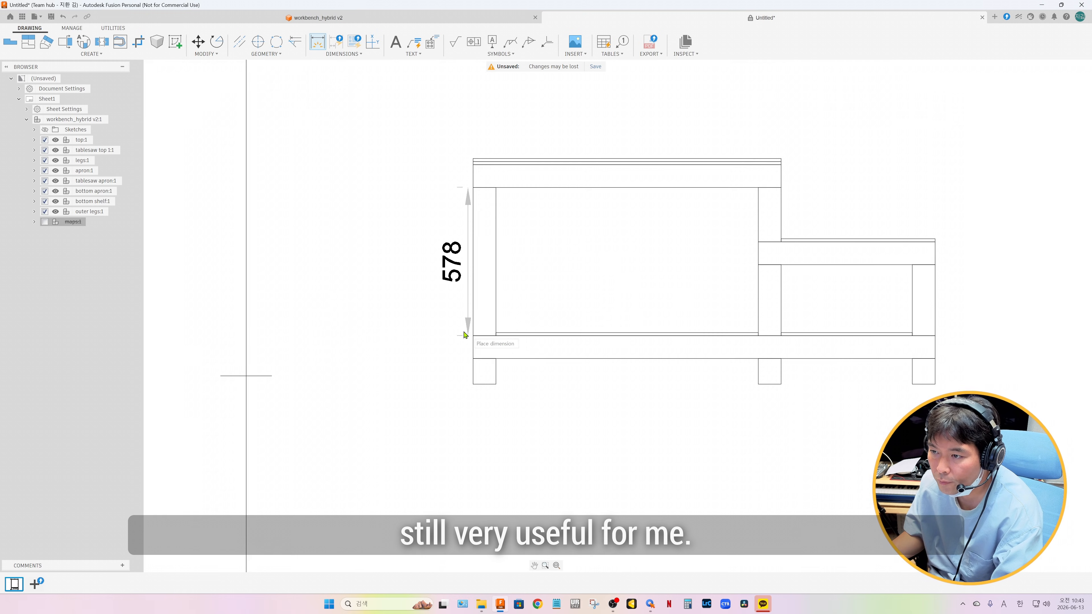
pyautogui.click(400, 331)
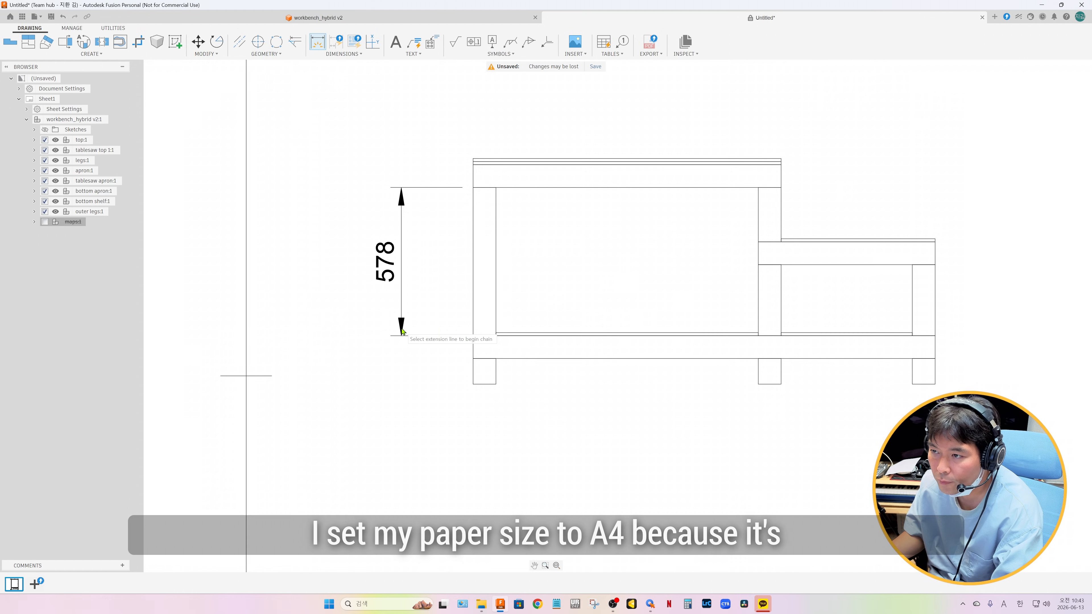
# Dimension the heights of the upper apron, bottom apron and left foot beside the front view
pyautogui.click(473, 164)
pyautogui.click(473, 187)
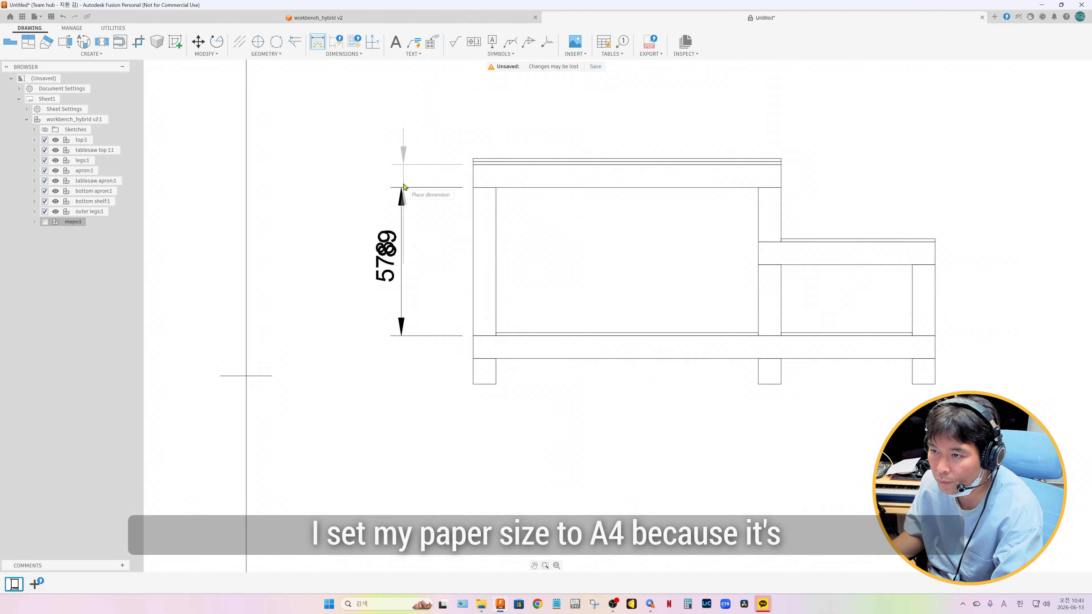
pyautogui.click(445, 190)
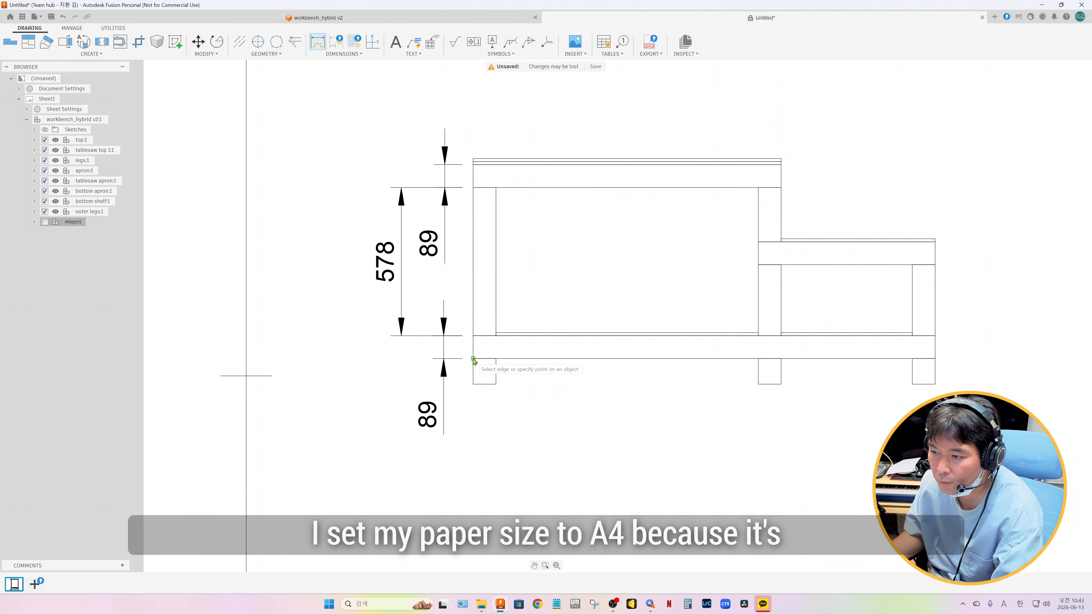
pyautogui.click(474, 359)
pyautogui.click(473, 384)
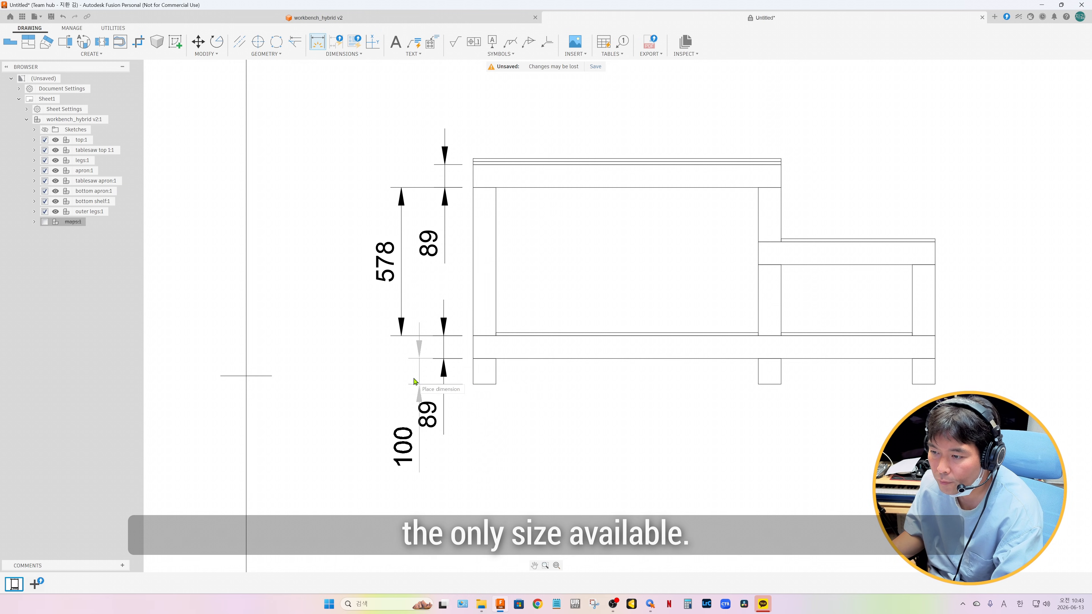
pyautogui.click(407, 383)
# Dimension the widths of the upper apron, tablesaw apron and tablesaw top above the front view
pyautogui.click(641, 187)
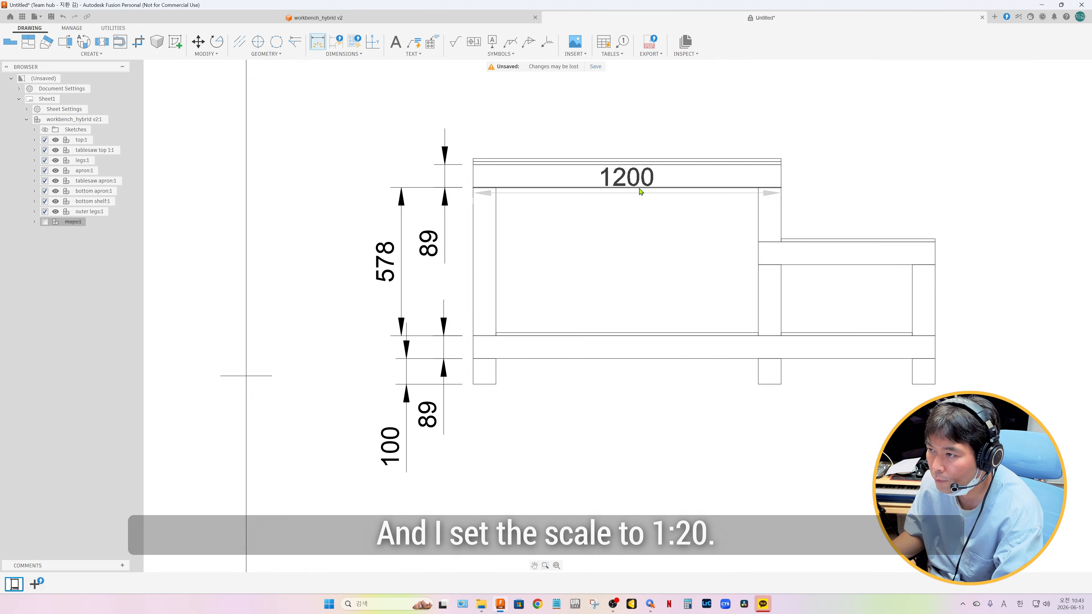
pyautogui.click(639, 140)
pyautogui.click(759, 319)
pyautogui.click(934, 242)
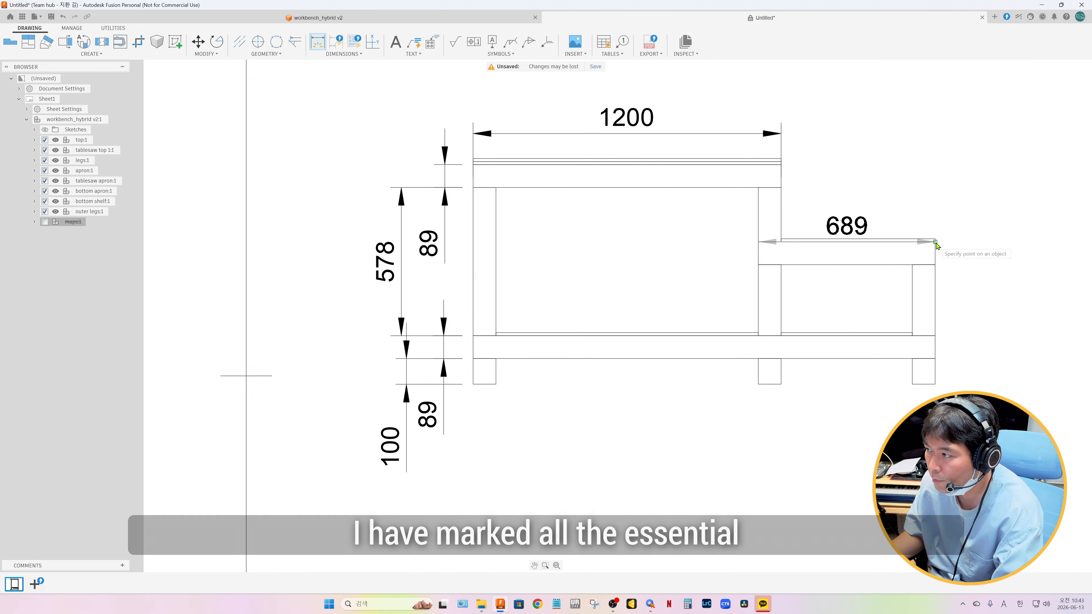
pyautogui.click(872, 224)
pyautogui.click(842, 240)
pyautogui.click(821, 141)
# Dimension the middle leg's upper section, lower section and foot vertically, and move the foot dimension's text below the foot
pyautogui.click(758, 301)
pyautogui.click(711, 301)
pyautogui.click(758, 215)
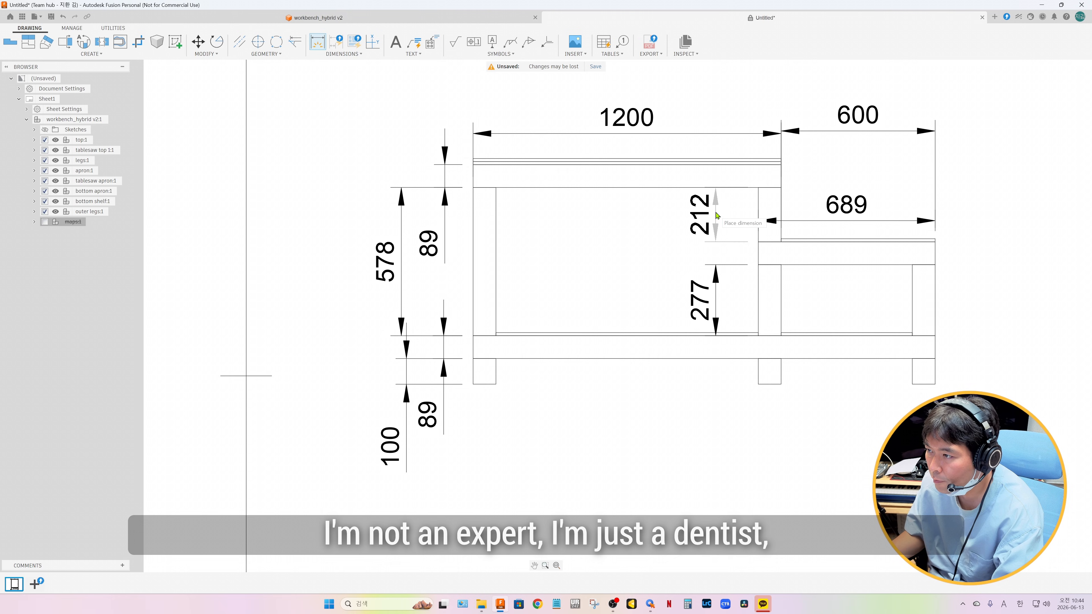
pyautogui.click(758, 371)
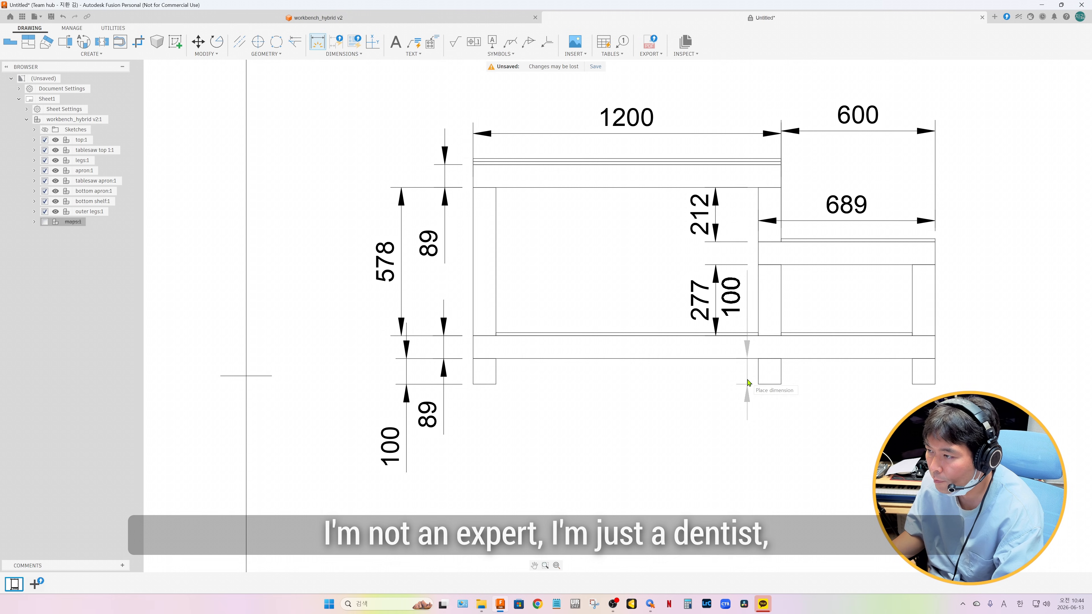
pyautogui.click(733, 297)
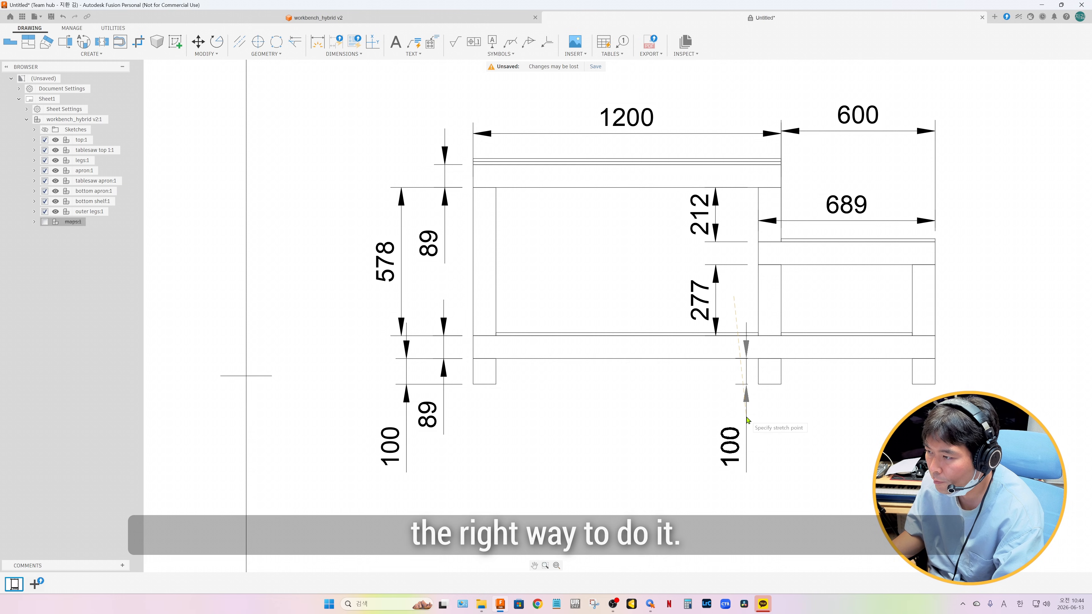
pyautogui.click(742, 411)
# Dimension the workbench's overall width along the bottom apron, placing the dimension below the front view
pyautogui.press('d')
pyautogui.click(703, 360)
pyautogui.click(720, 408)
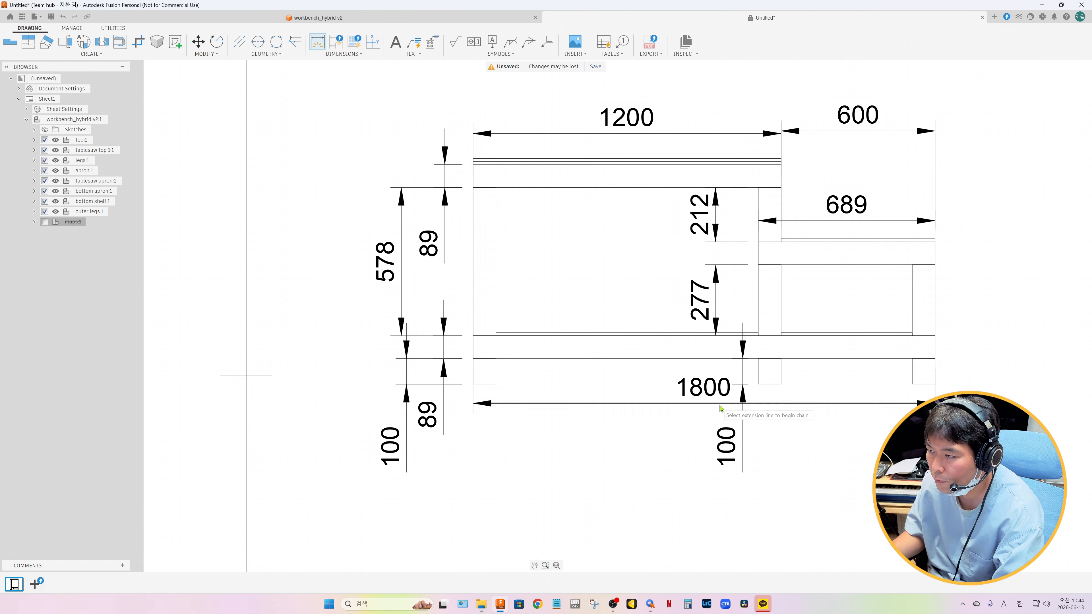
# Create full-depth section view A-A along the upper apron's lower edge and place it above the front view
pyautogui.click(599, 274)
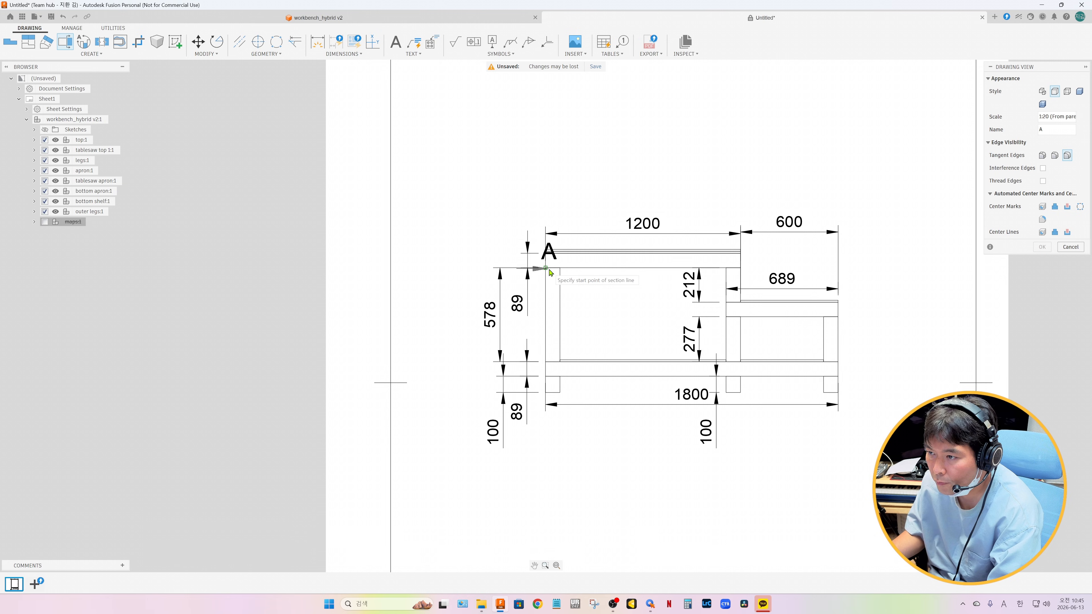
pyautogui.click(546, 268)
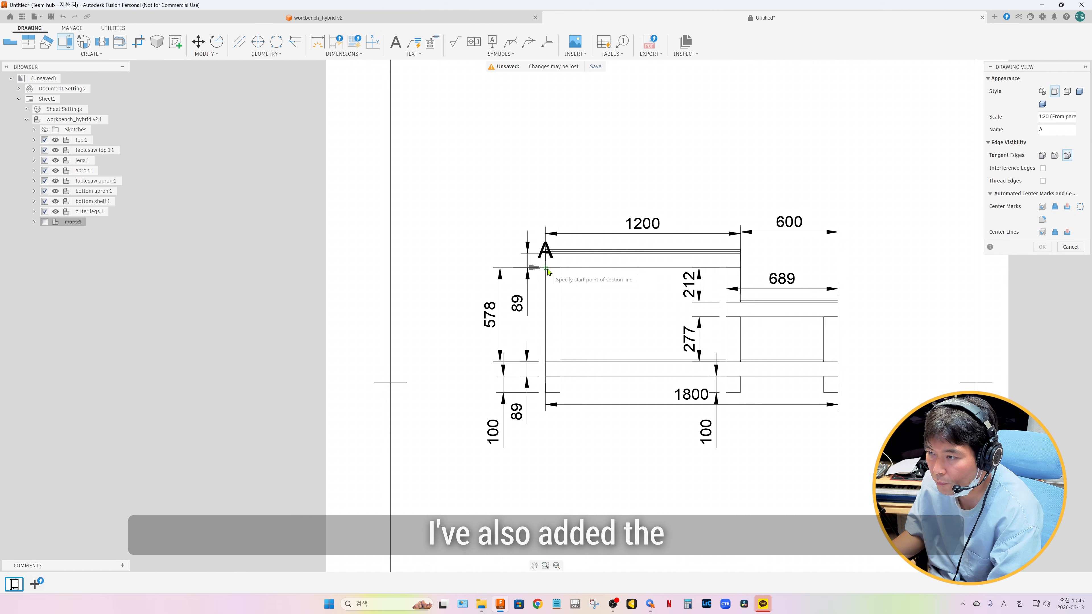
pyautogui.click(743, 270)
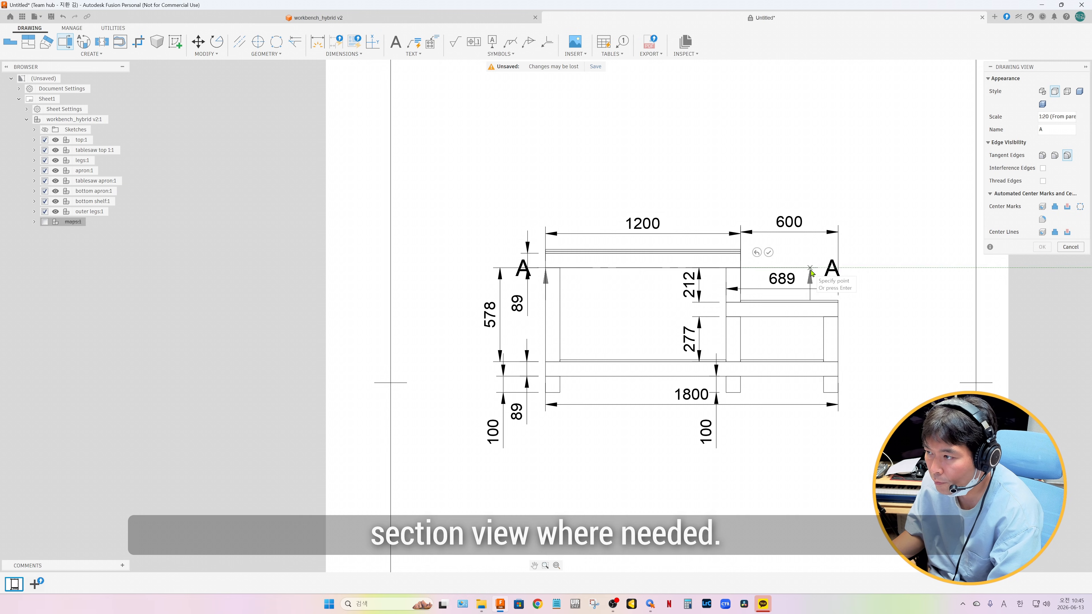
pyautogui.scroll(-2, 720, 190)
pyautogui.scroll(-1, 794, 190)
pyautogui.moveTo(794, 190); pyautogui.dragTo(773, 282, button='middle')
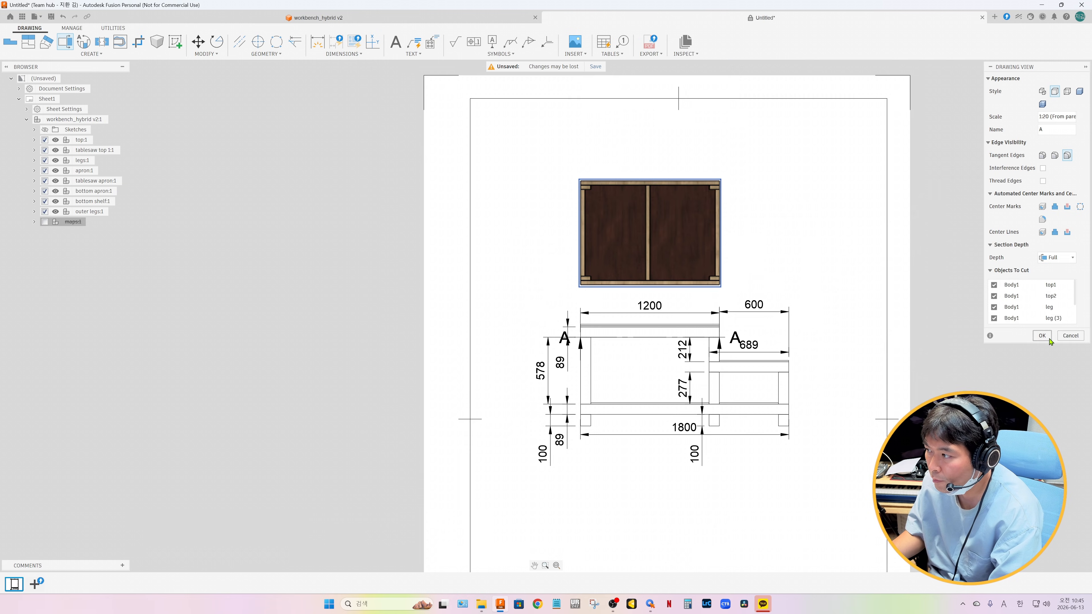
pyautogui.click(1042, 337)
pyautogui.moveTo(656, 258); pyautogui.dragTo(658, 249)
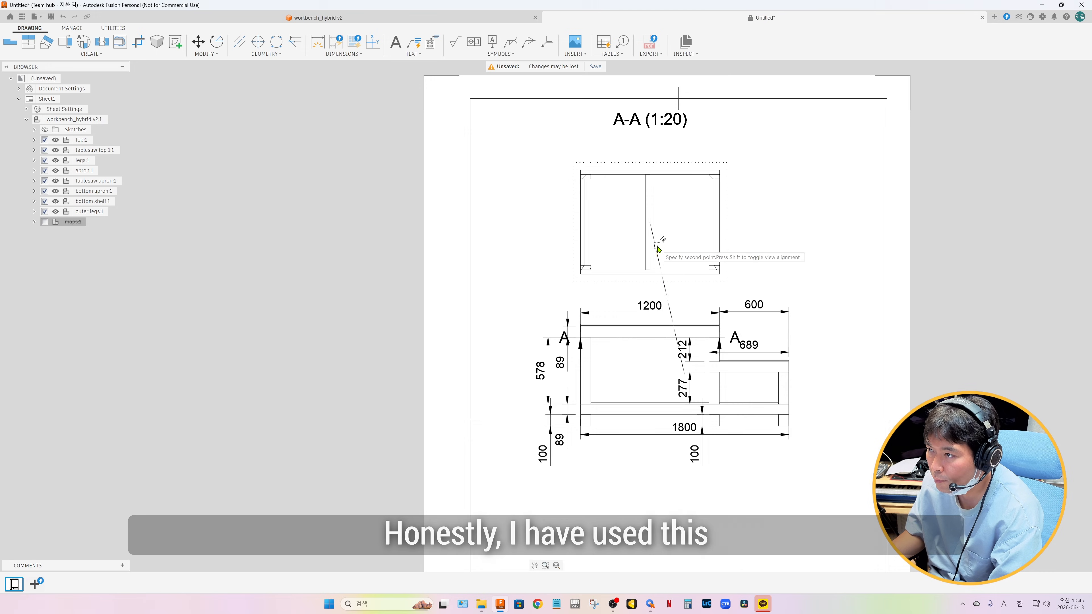
# Move both A section labels outward, clear of the front view's dimensions
pyautogui.moveTo(563, 336); pyautogui.dragTo(513, 338)
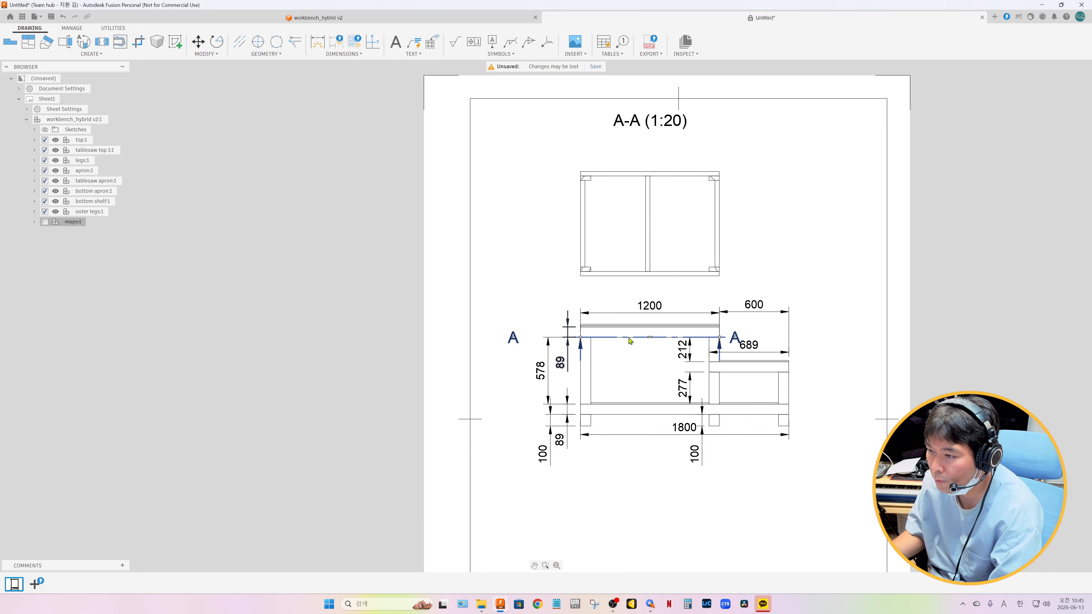
pyautogui.moveTo(736, 340); pyautogui.dragTo(798, 341)
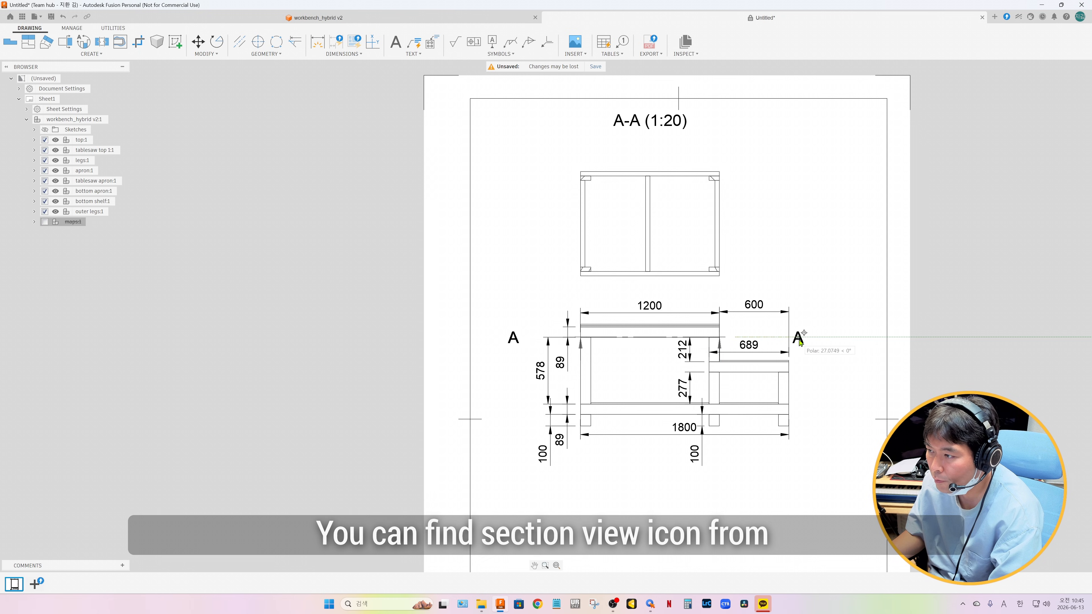
pyautogui.moveTo(824, 342); pyautogui.dragTo(823, 342)
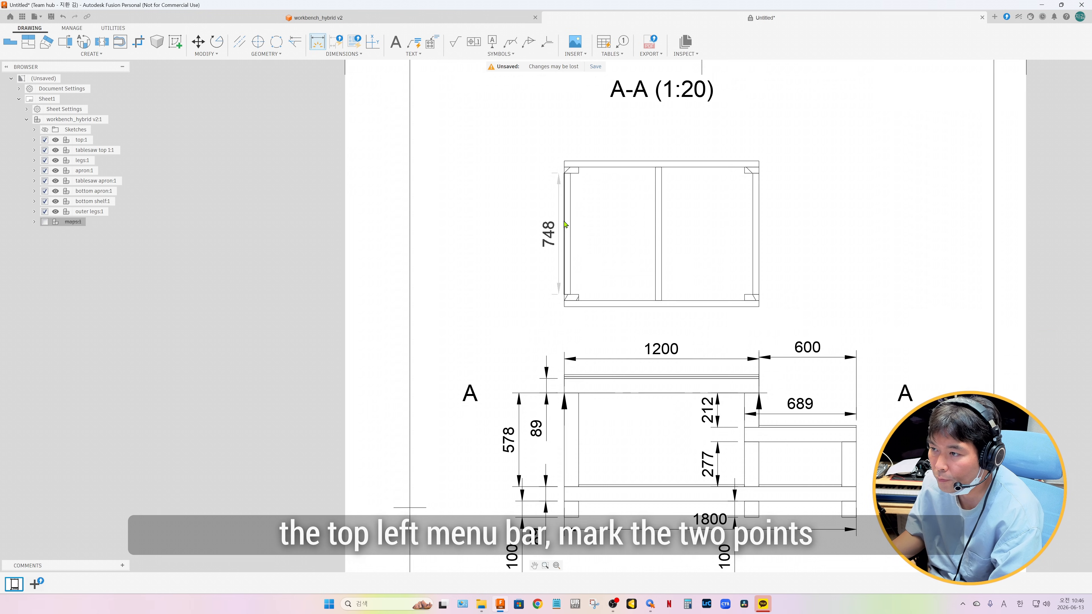
# Dimension the left side apron's length, the middle stretcher's length and the overall width in section view A-A
pyautogui.click(533, 228)
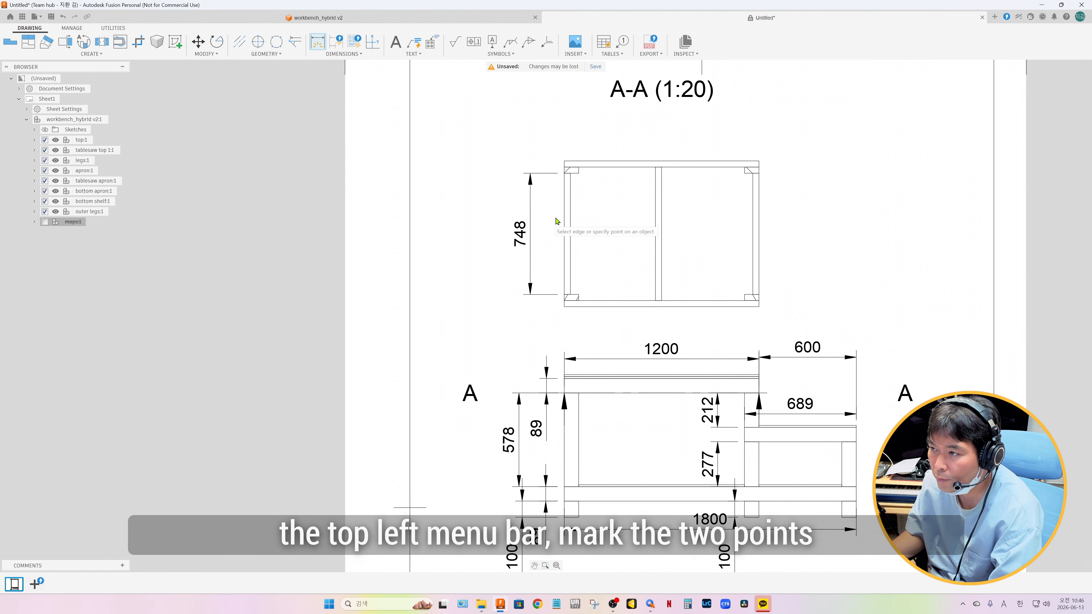
pyautogui.click(655, 207)
pyautogui.click(629, 209)
pyautogui.click(690, 162)
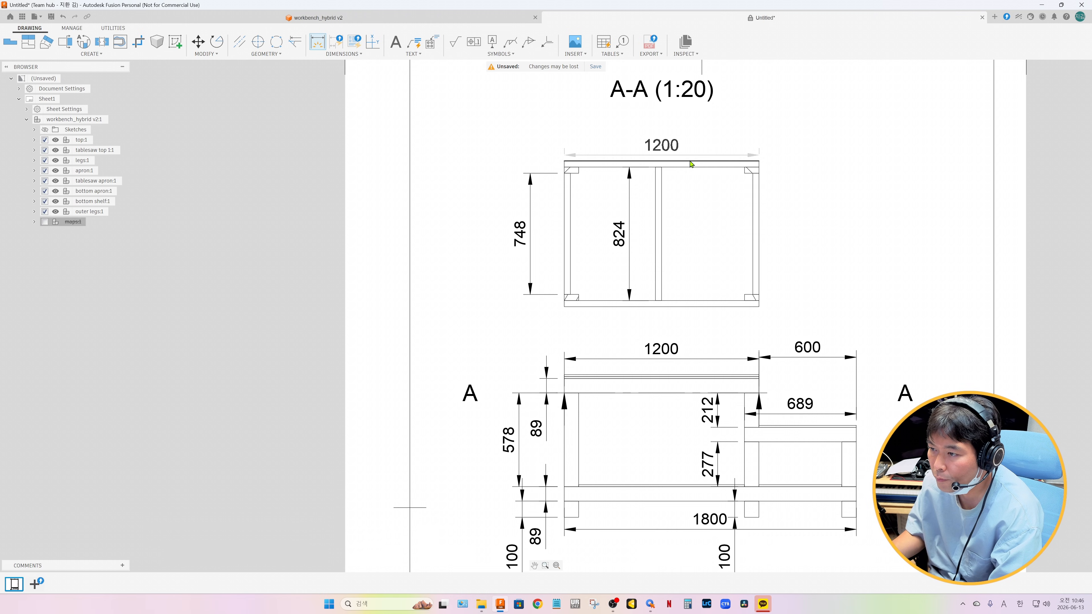
pyautogui.click(692, 150)
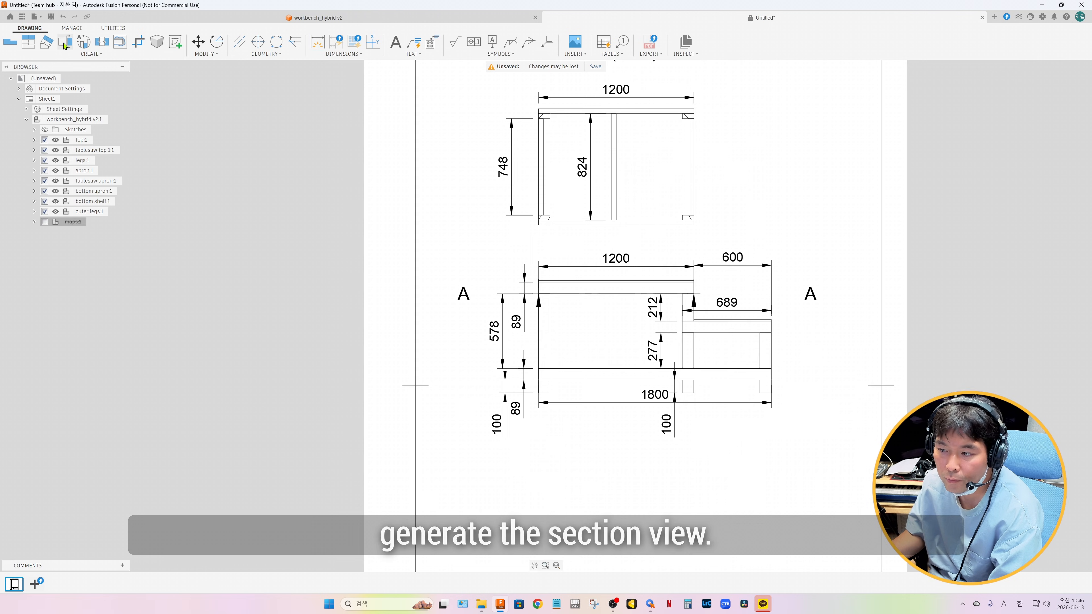
# Create full-depth section view B-B along the bottom apron's upper edge and place it below the front view
pyautogui.click(64, 44)
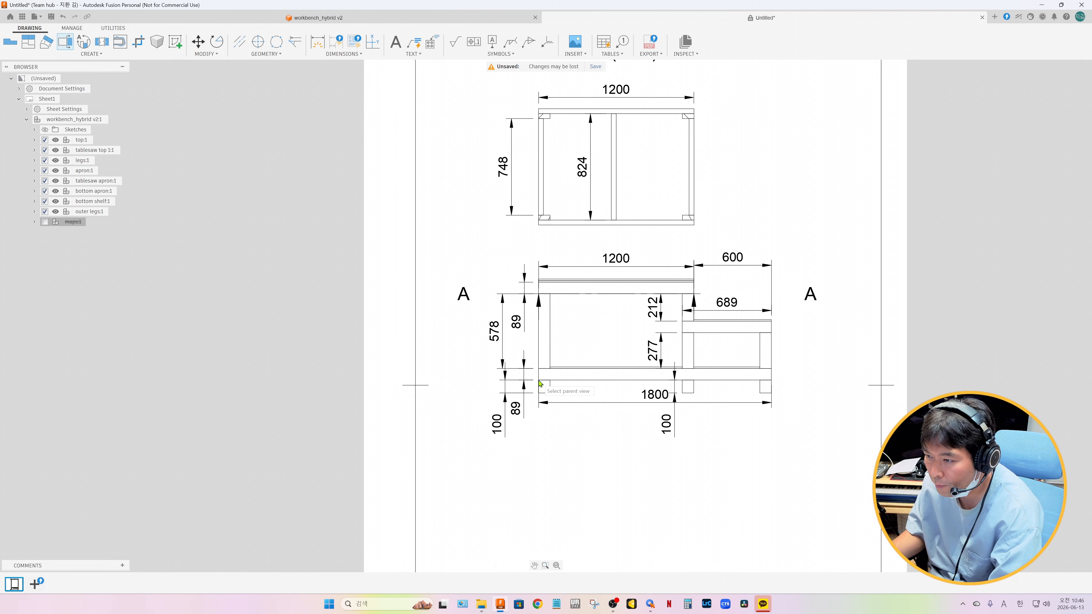
pyautogui.click(590, 385)
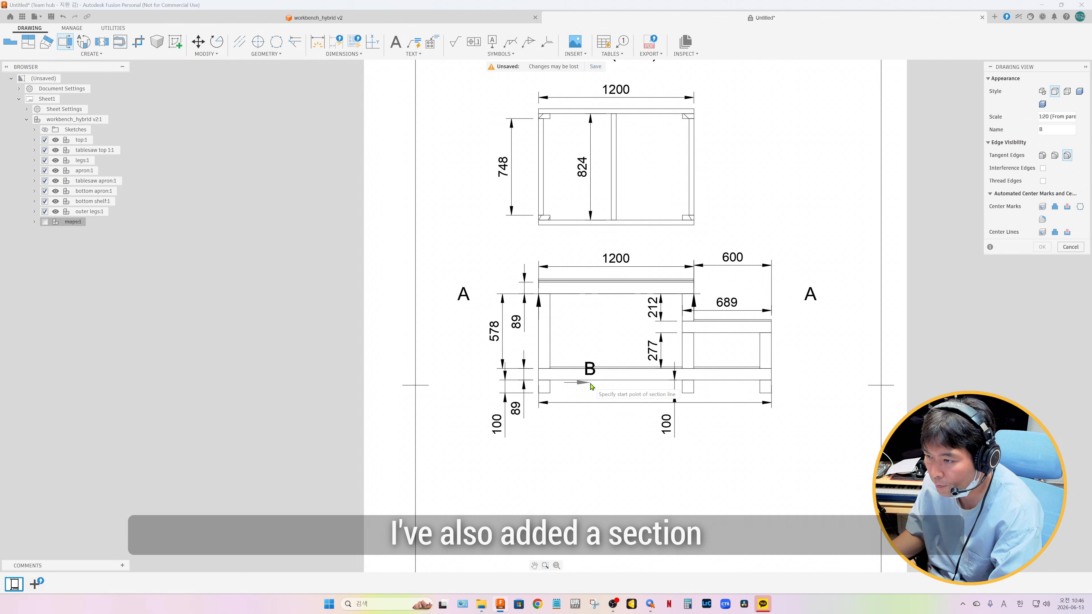
pyautogui.click(538, 369)
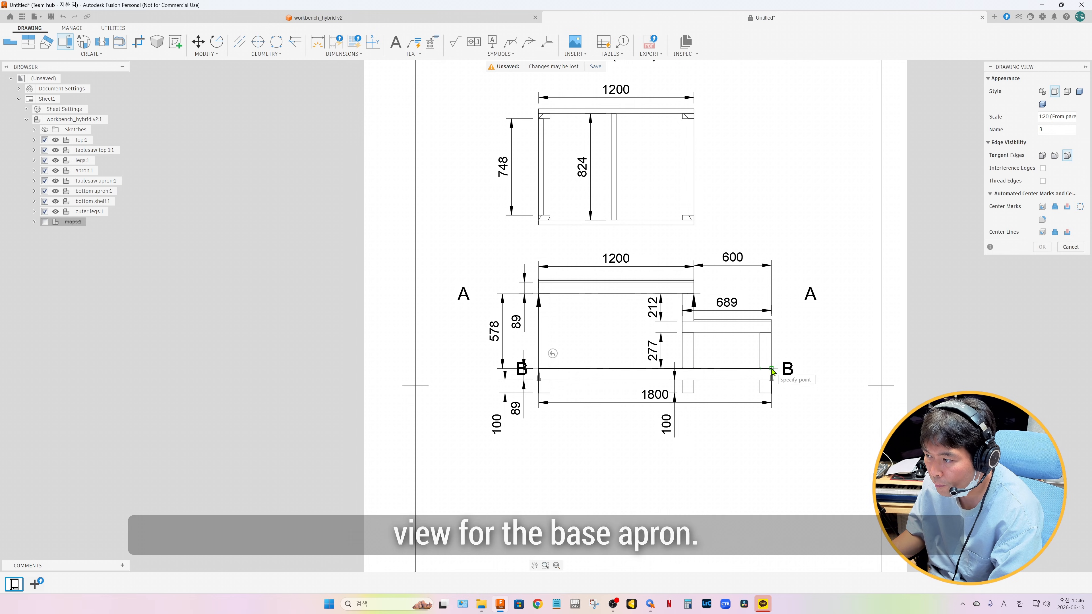
pyautogui.press('Return')
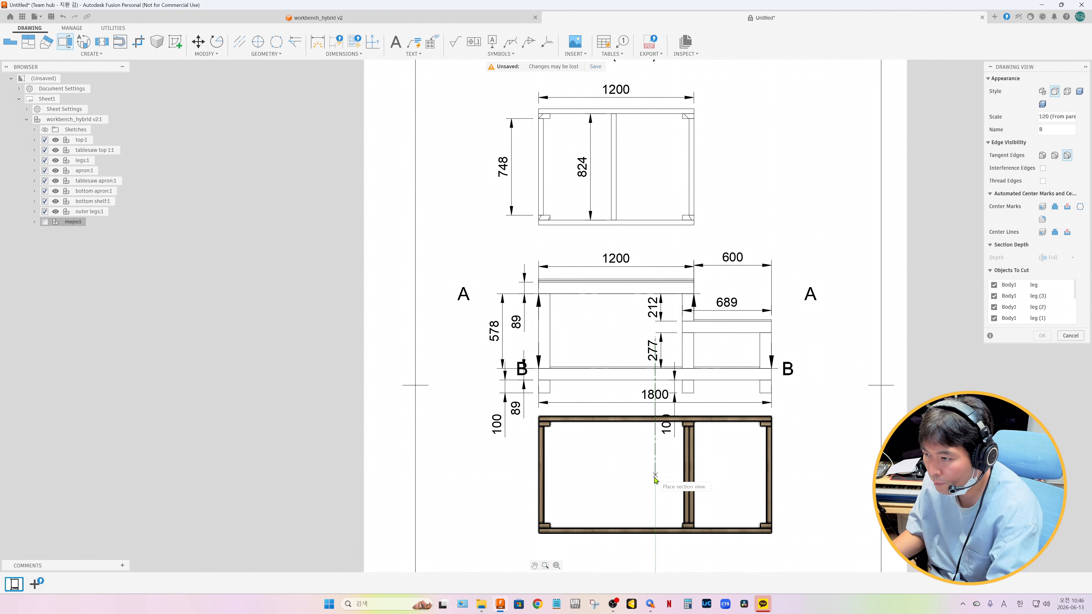
pyautogui.click(664, 506)
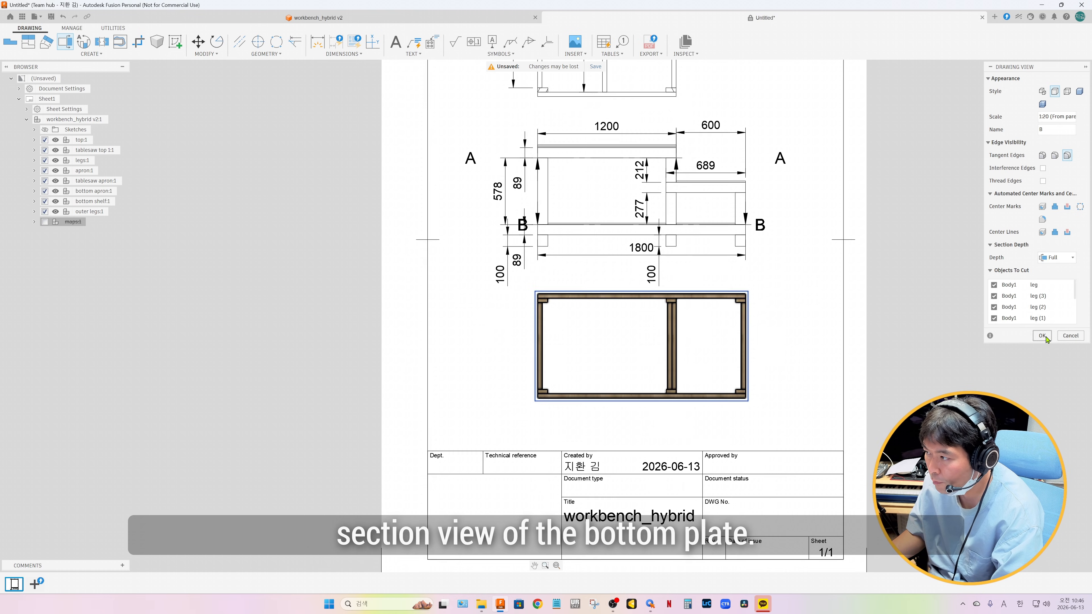
pyautogui.click(1042, 336)
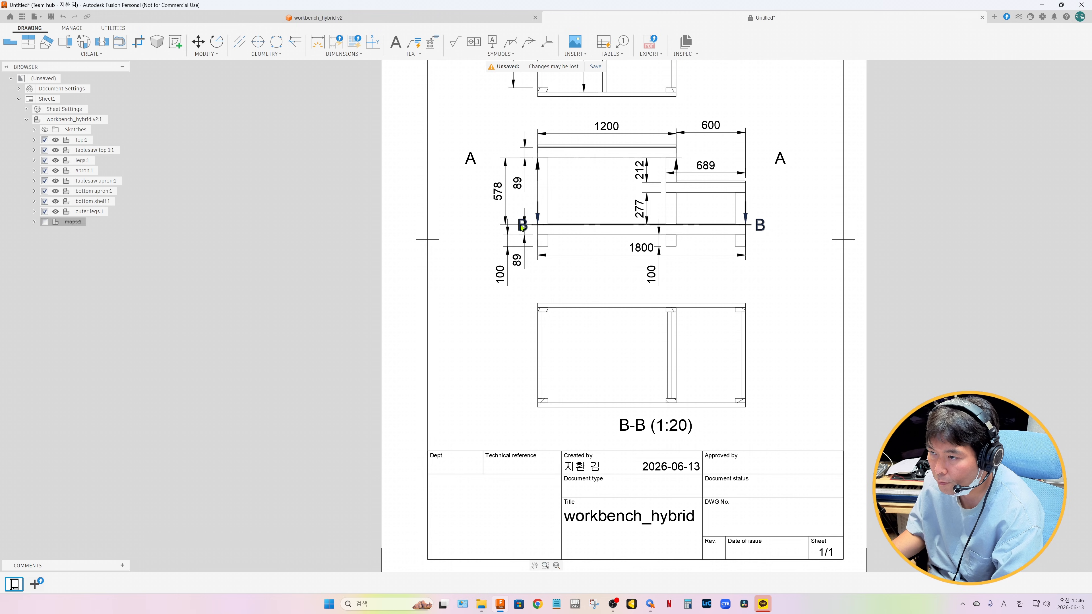
# Move both B section labels outward so they line up under the A labels
pyautogui.moveTo(523, 228); pyautogui.dragTo(505, 222)
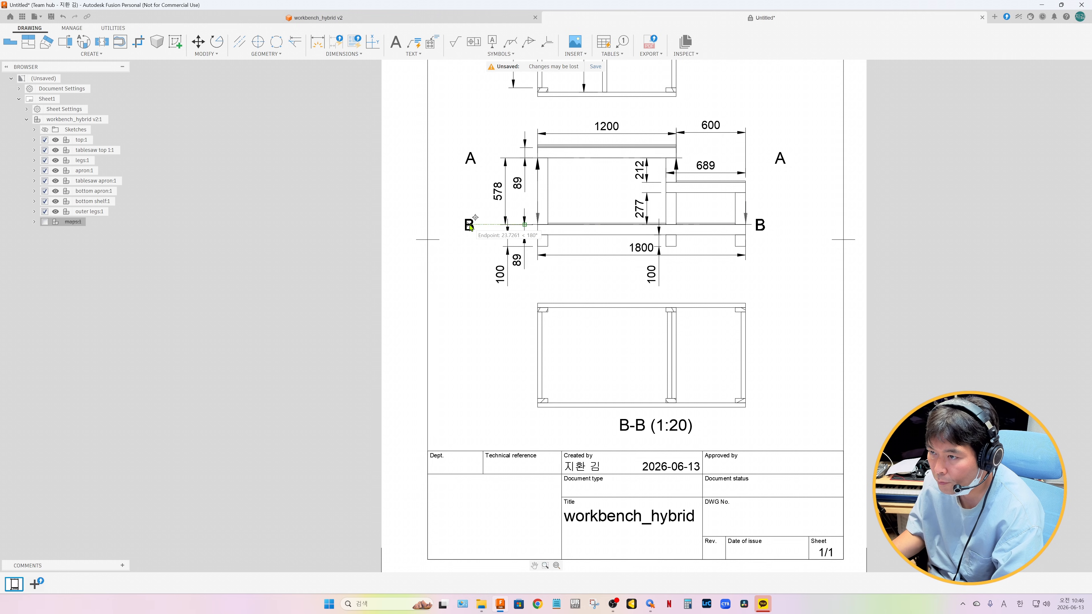
pyautogui.click(473, 227)
pyautogui.moveTo(759, 228); pyautogui.dragTo(787, 227)
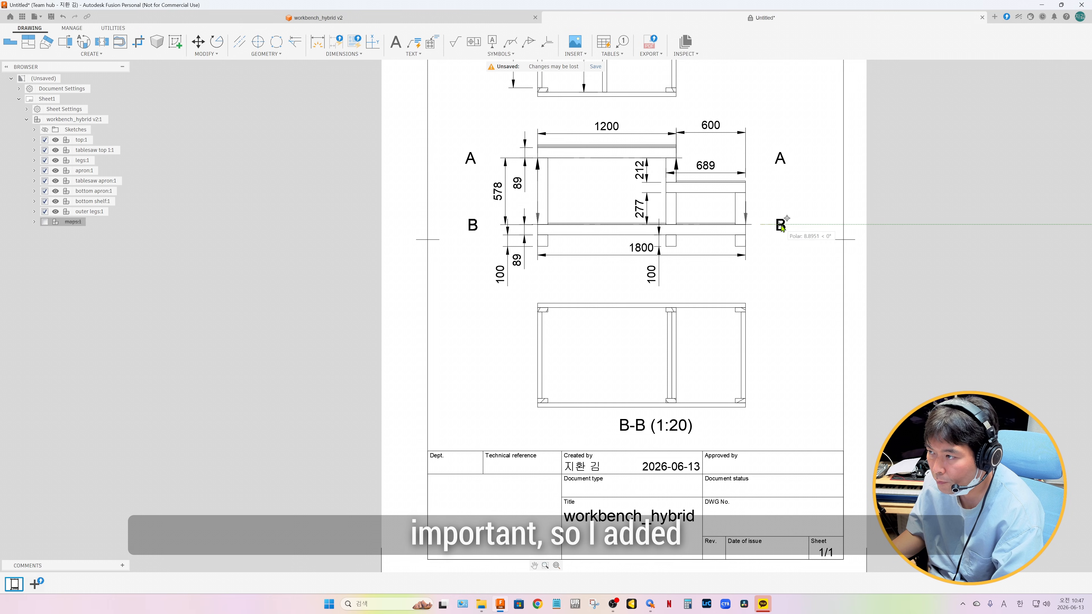
pyautogui.click(782, 228)
# Dimension the left side apron's length, the middle stretcher's length and the overall width in section view B-B
pyautogui.press('d')
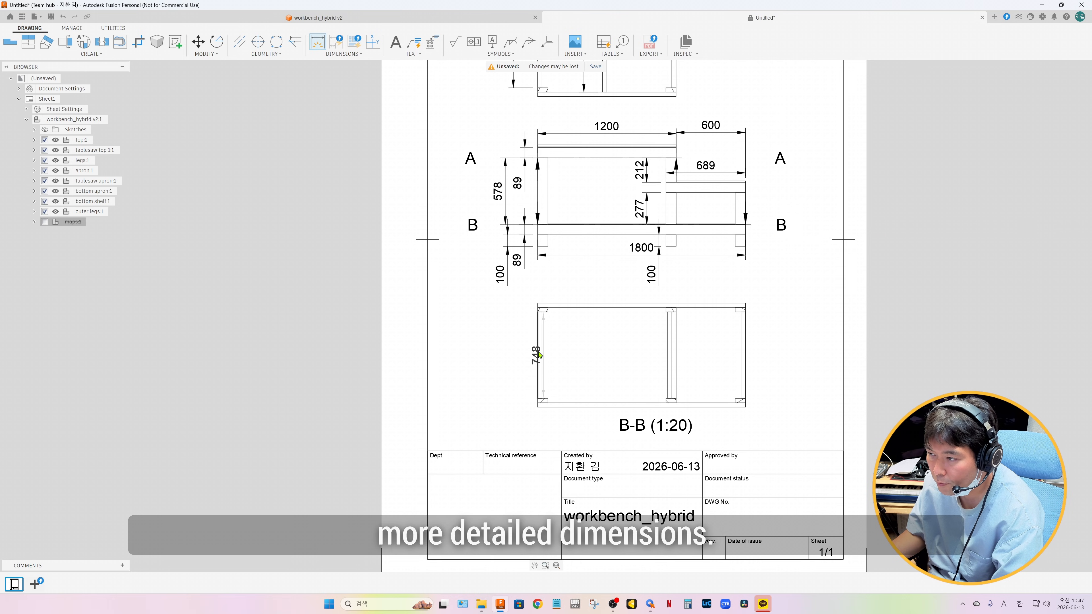
pyautogui.click(539, 355)
pyautogui.click(499, 354)
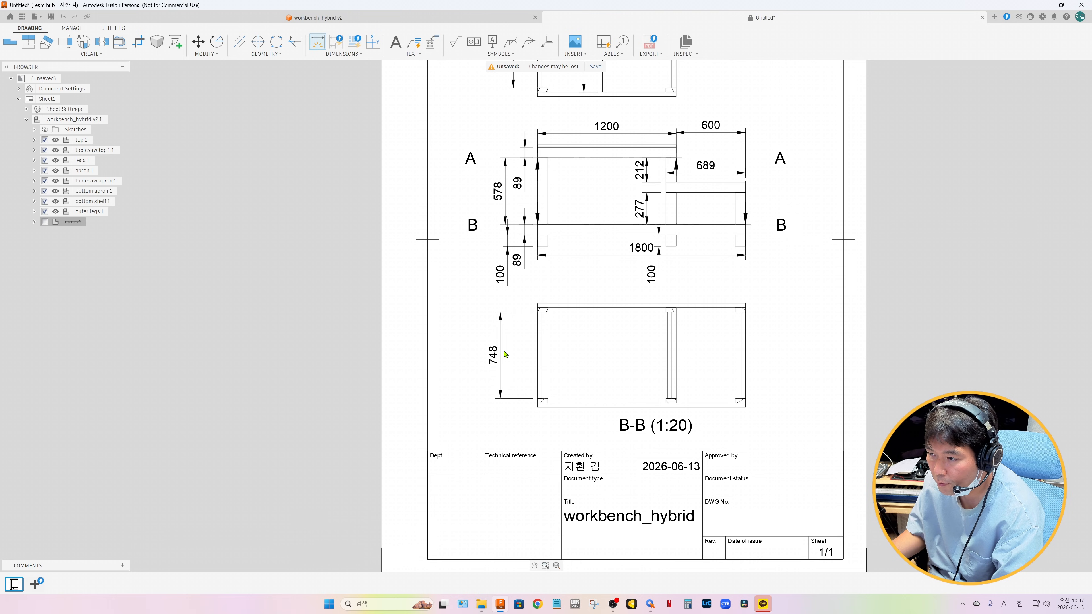
pyautogui.click(667, 354)
pyautogui.click(649, 353)
pyautogui.click(739, 304)
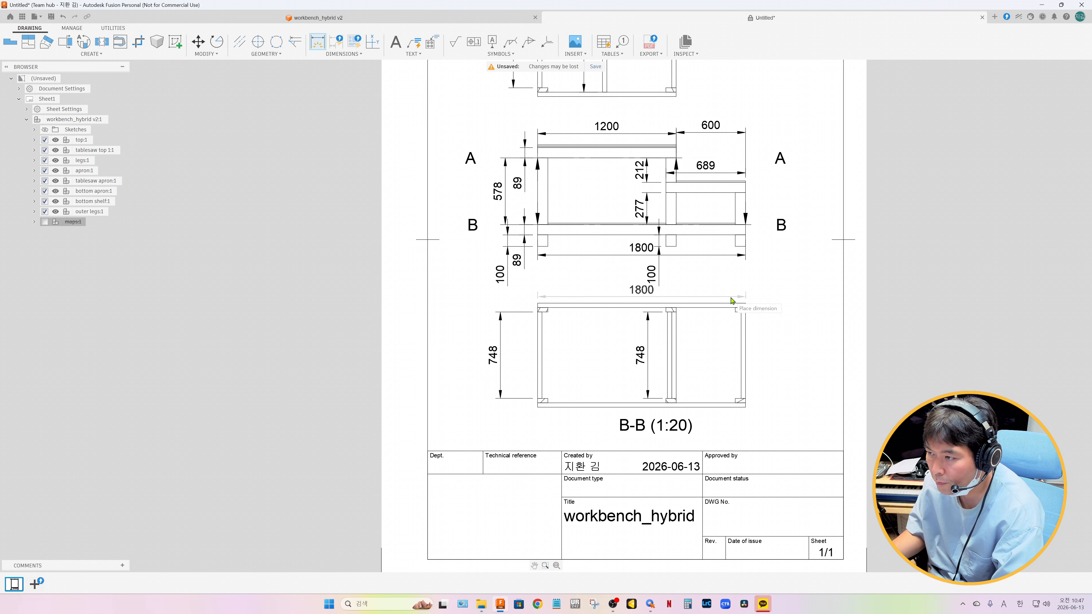
pyautogui.click(732, 301)
# Dimension the middle stretcher's position in section B-B from the frame's left edge to the stretcher's left edge and to its centre
pyautogui.scroll(5, 609, 317)
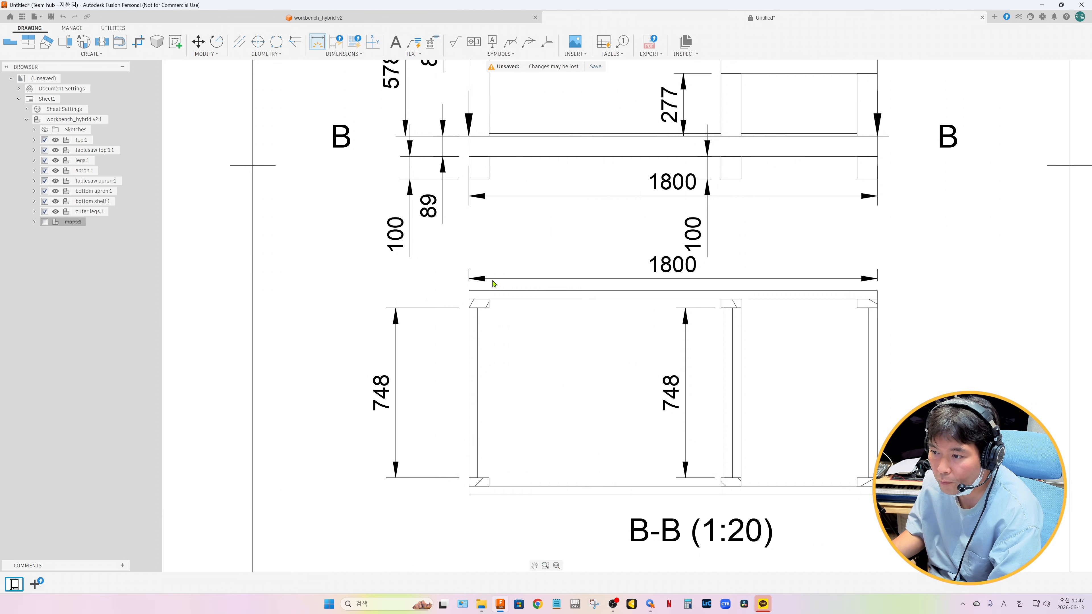
pyautogui.click(469, 309)
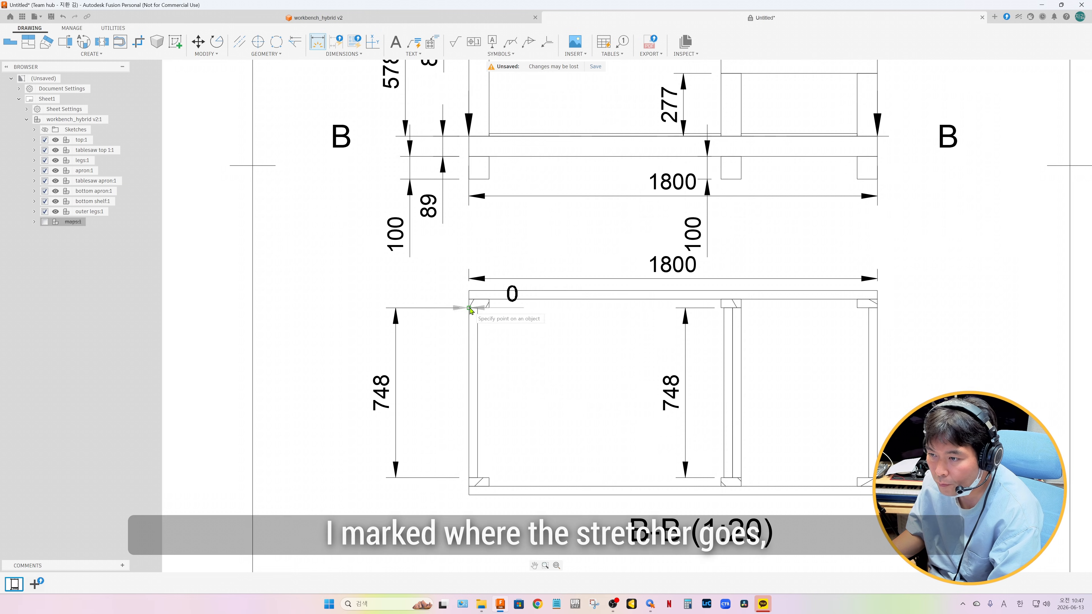
pyautogui.click(724, 309)
pyautogui.click(582, 334)
pyautogui.click(470, 309)
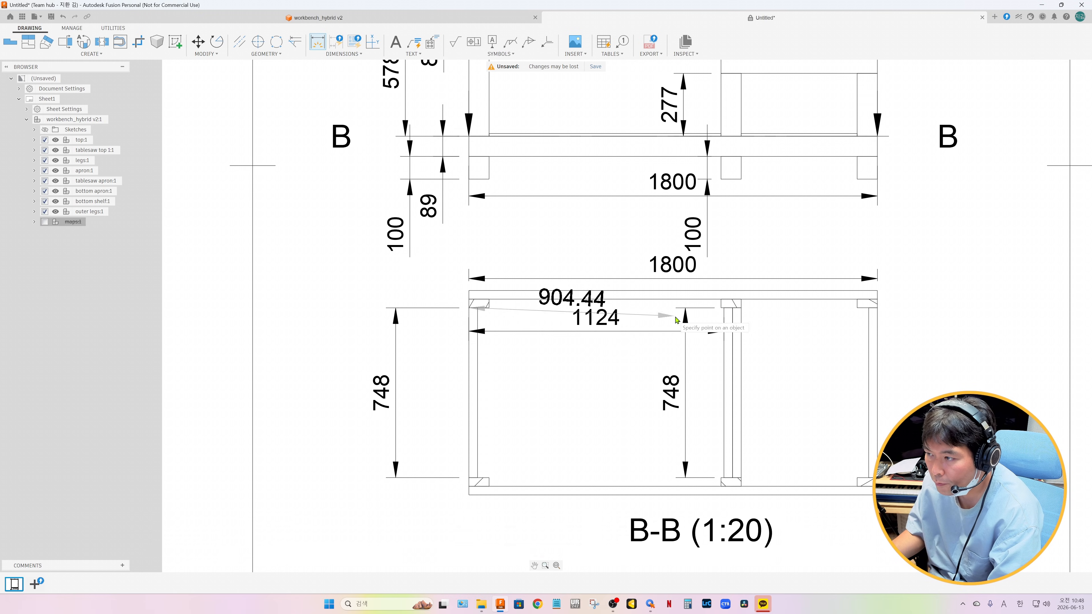
pyautogui.click(729, 310)
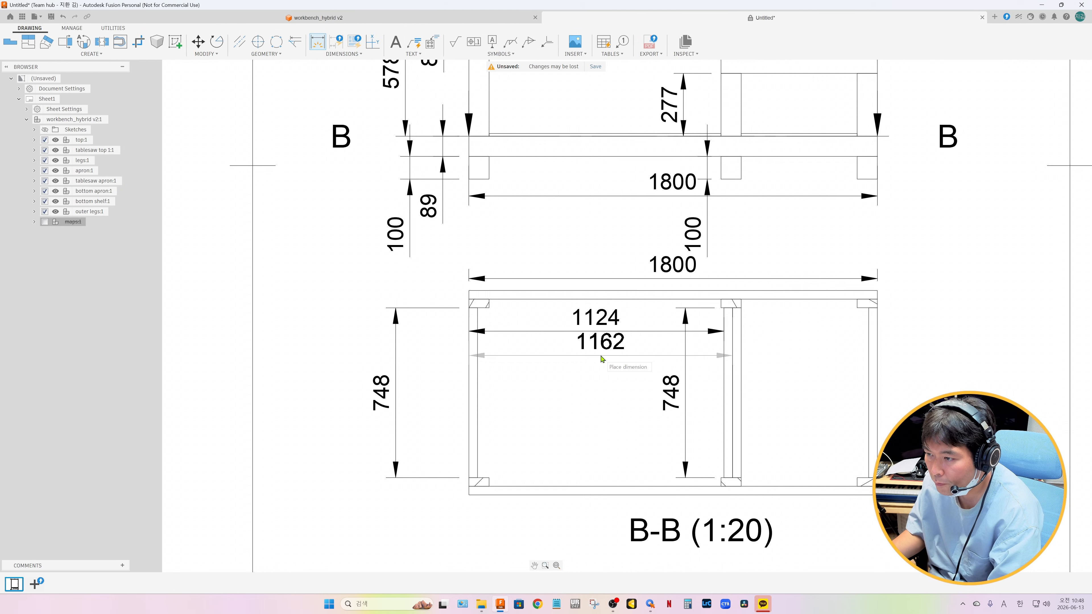
pyautogui.click(601, 364)
# Add a base view of the existing workbench instance in HOME orientation at 1:50 scale in the sheet's upper right corner
pyautogui.press('F6')
pyautogui.click(10, 43)
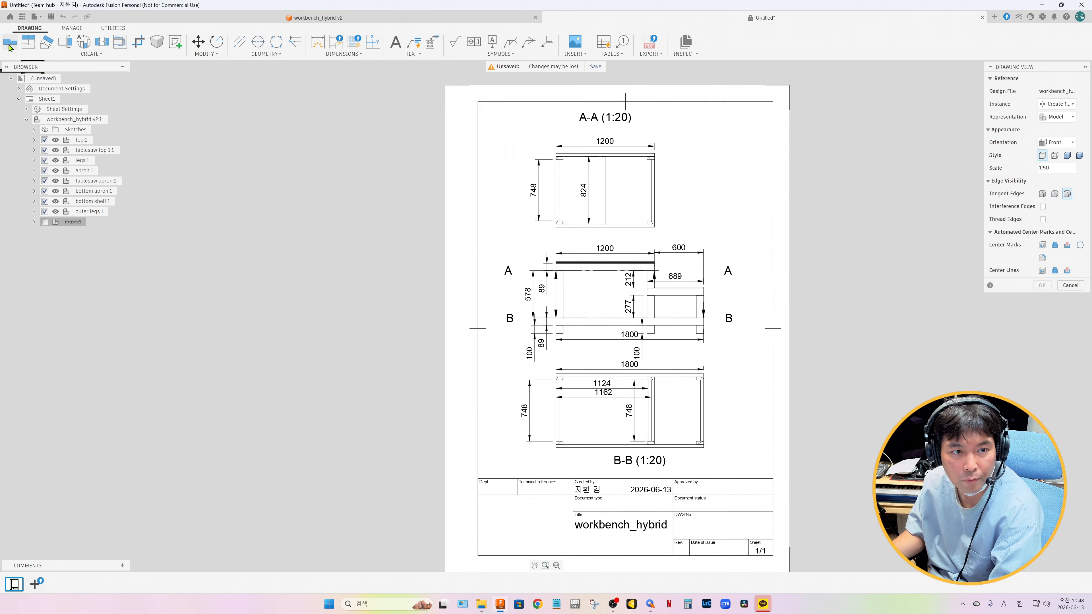
pyautogui.click(1056, 142)
pyautogui.click(1021, 187)
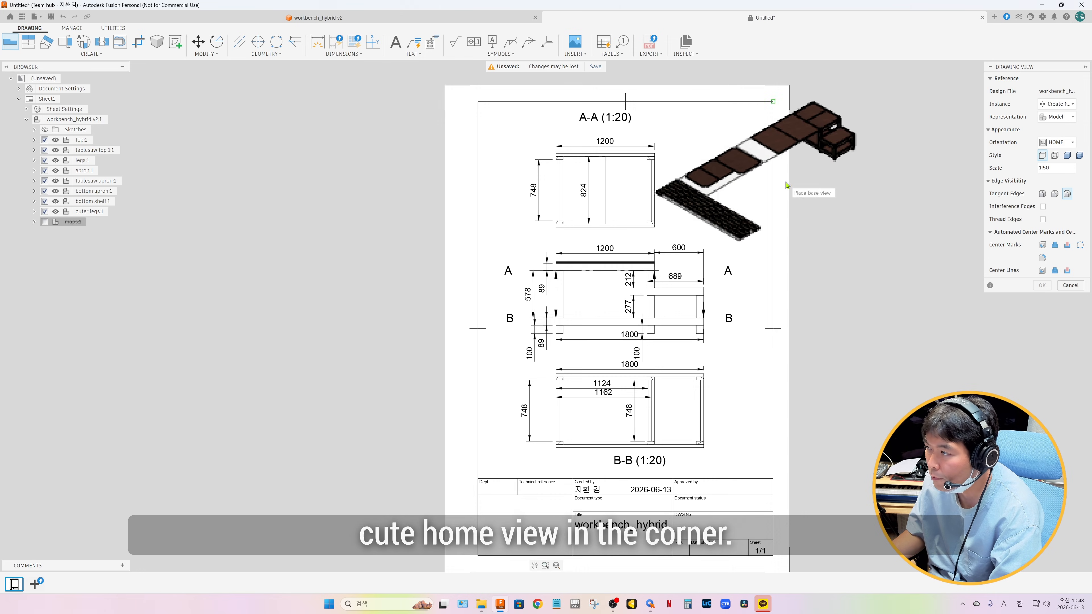
pyautogui.click(1060, 105)
pyautogui.click(1052, 131)
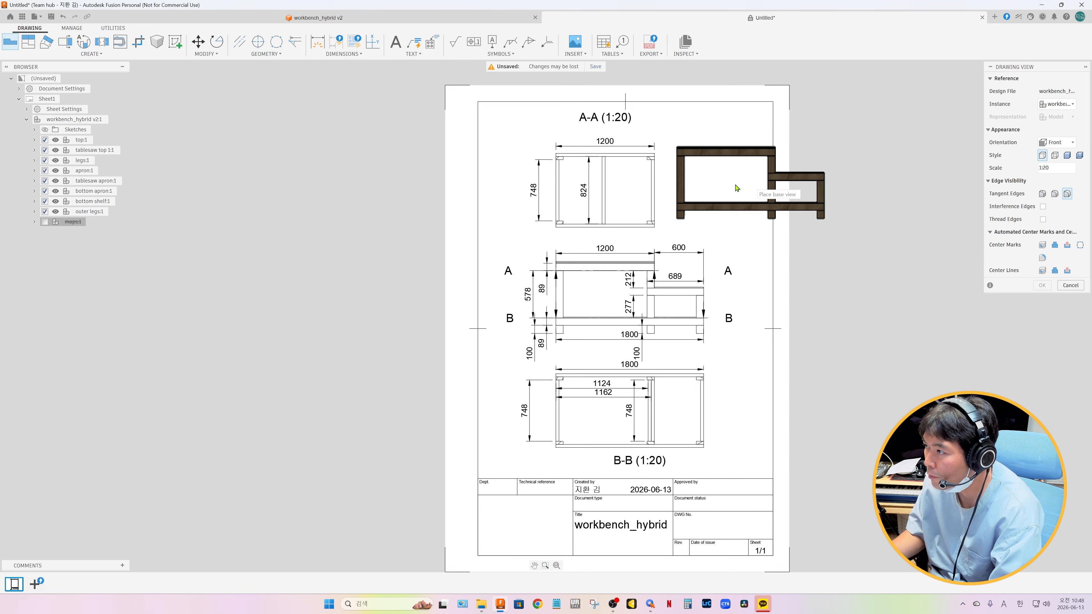
pyautogui.click(1056, 142)
pyautogui.click(1025, 188)
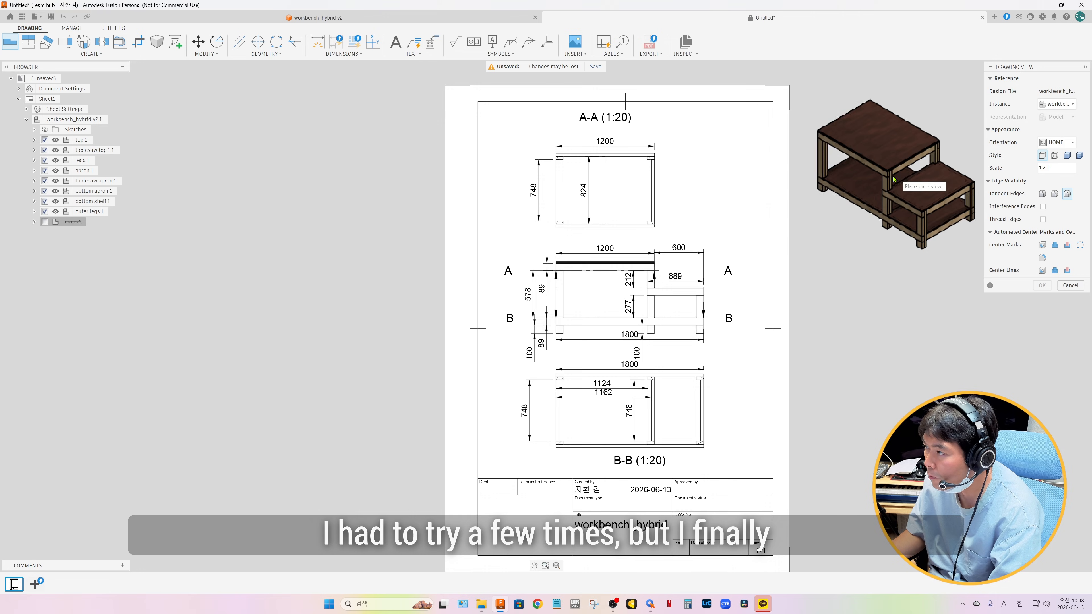
pyautogui.click(1080, 169)
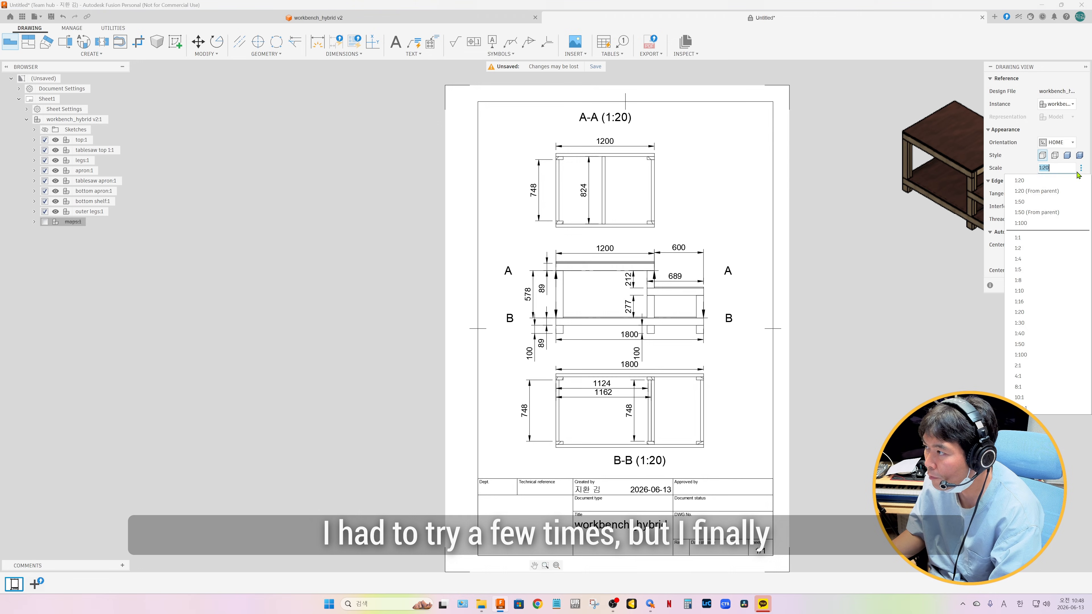
pyautogui.click(1033, 202)
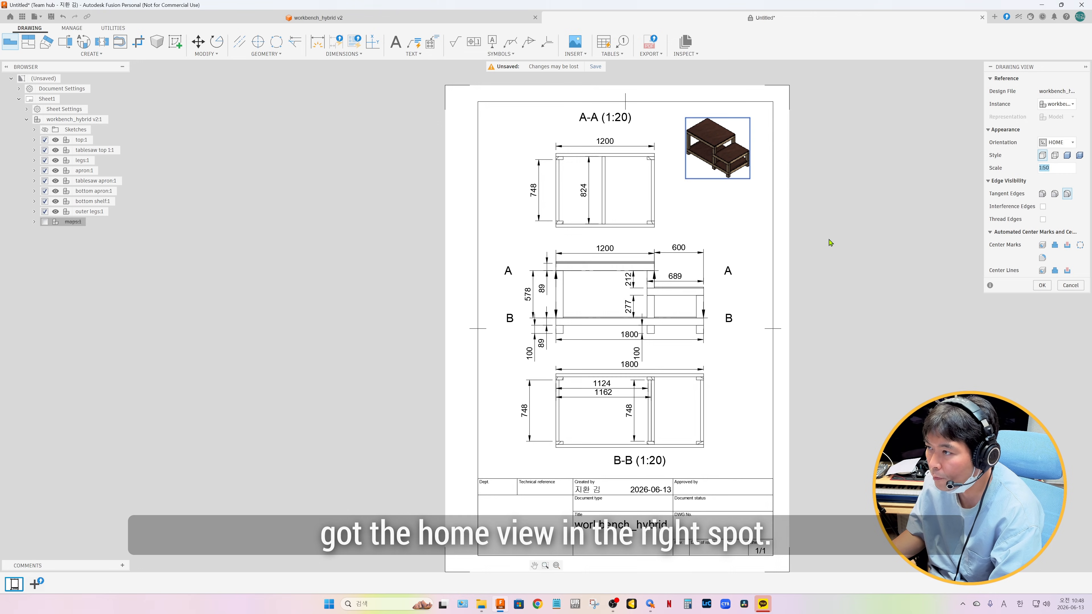
pyautogui.click(1041, 285)
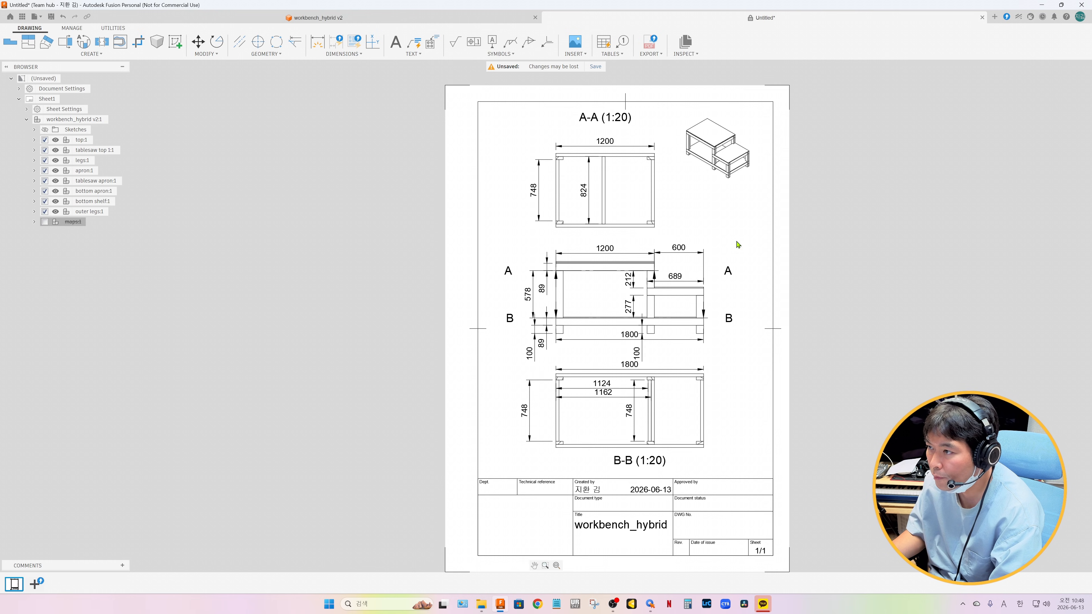
# Save the drawing as workbench_hybrid Drawing in the suggested location
pyautogui.scroll(-2, 663, 237)
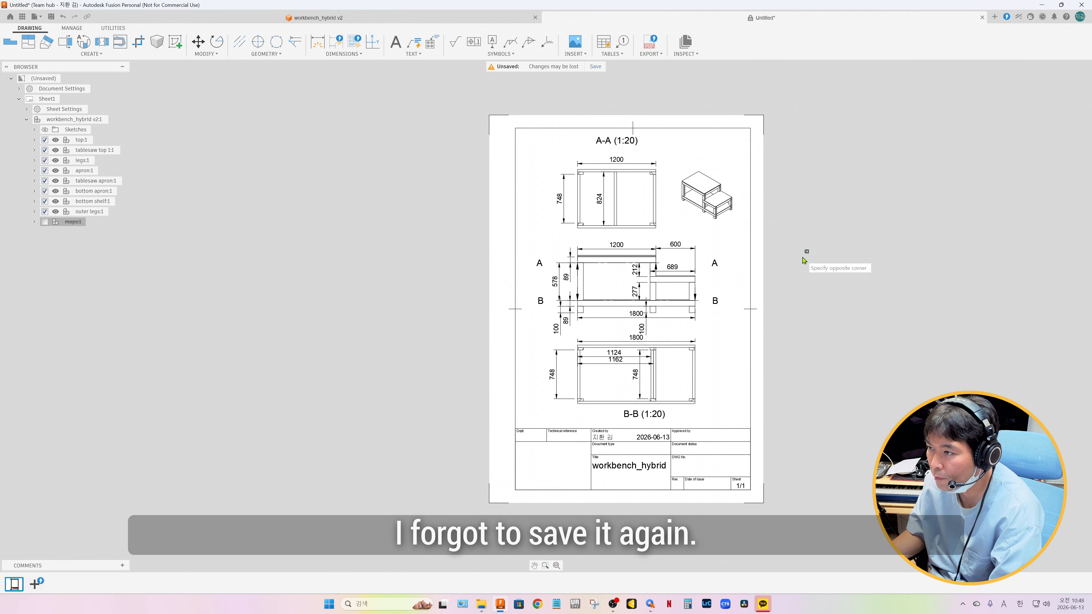
pyautogui.click(596, 66)
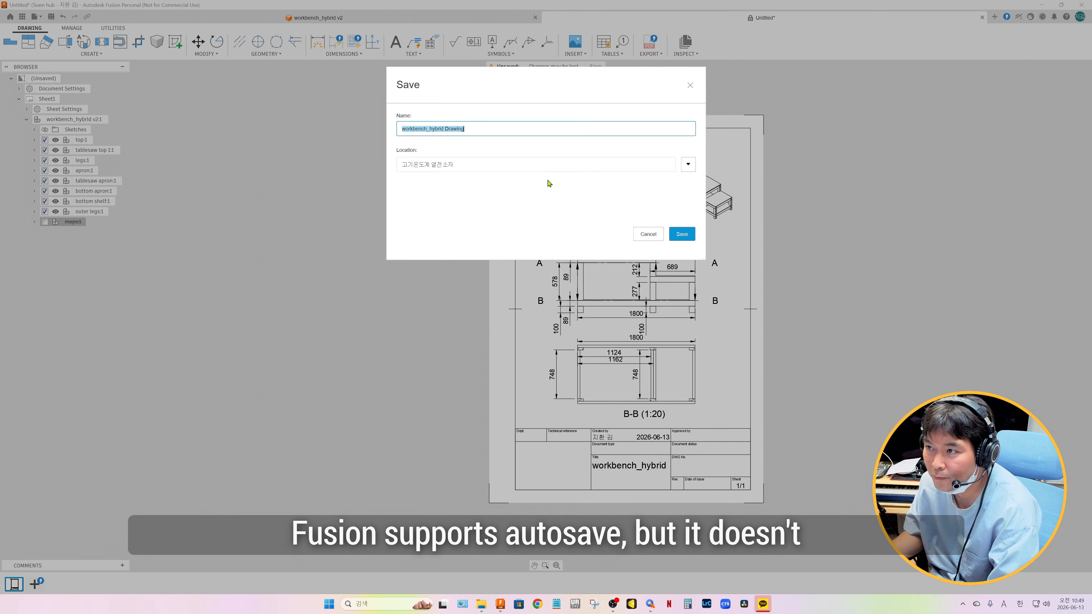
pyautogui.click(688, 164)
pyautogui.click(680, 334)
# Print the current sheet in portrait orientation on A4 paper at 1:1 scale
pyautogui.click(34, 16)
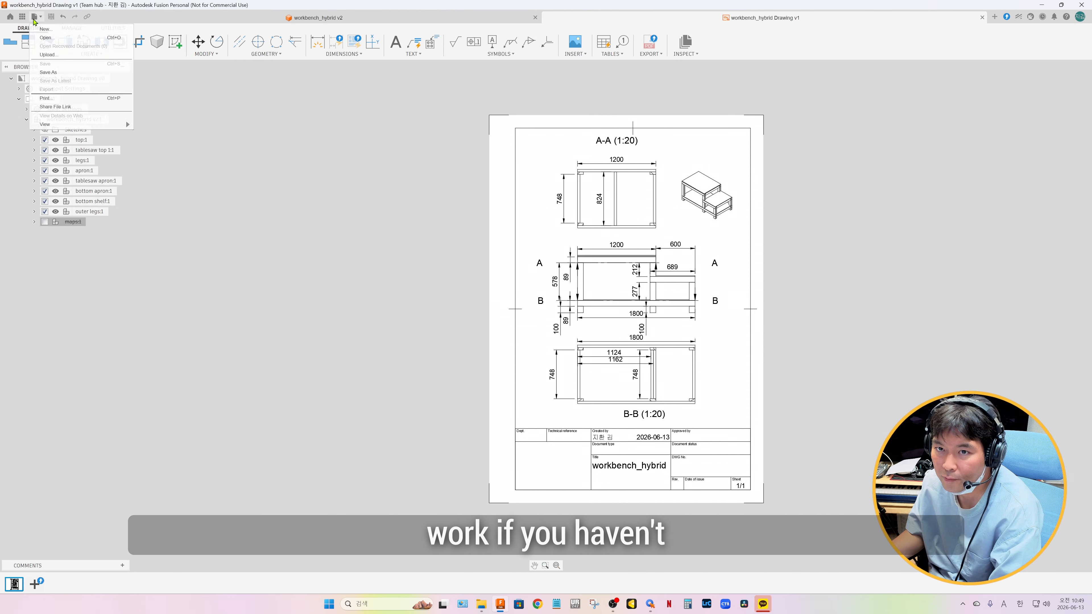
pyautogui.click(45, 98)
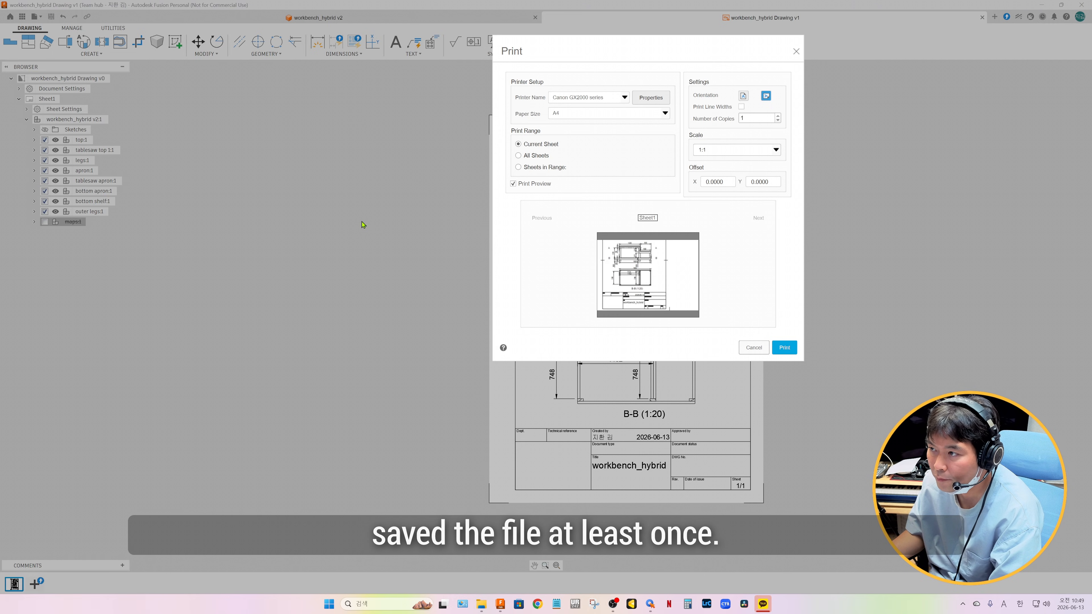
pyautogui.click(743, 95)
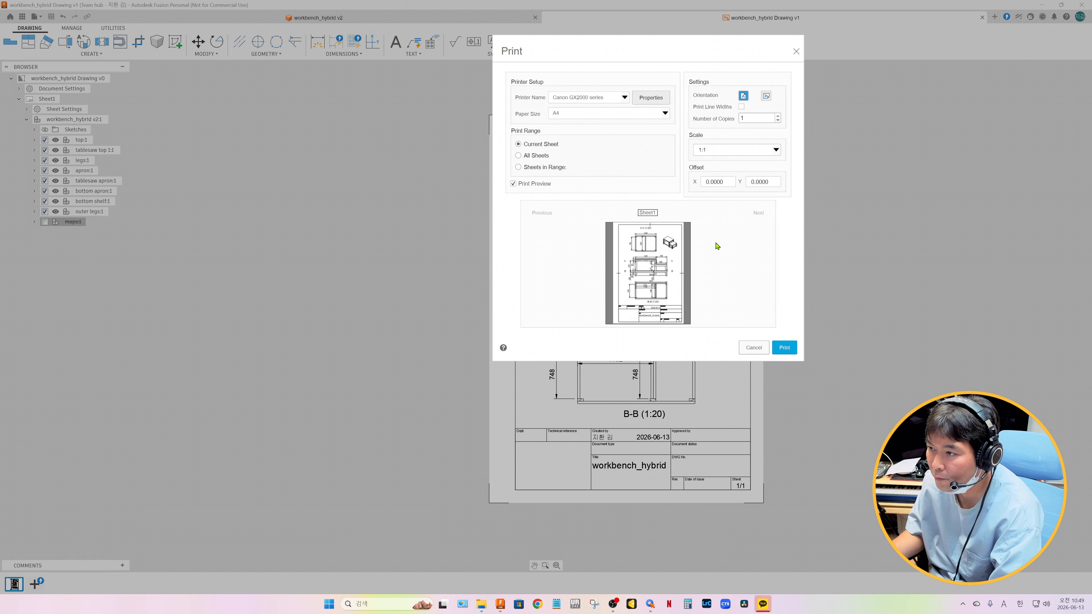
pyautogui.click(789, 352)
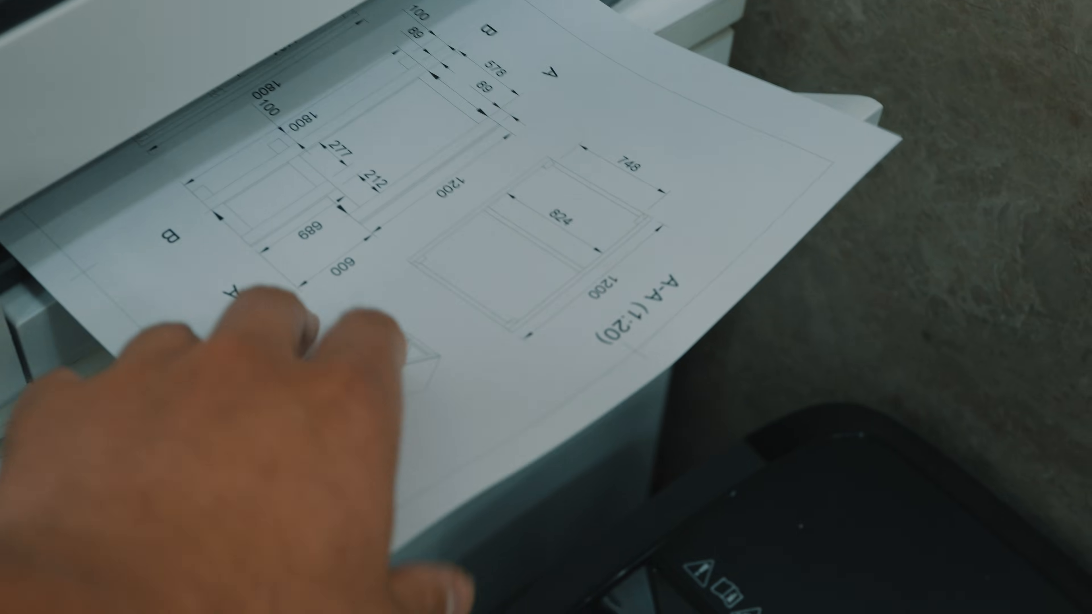